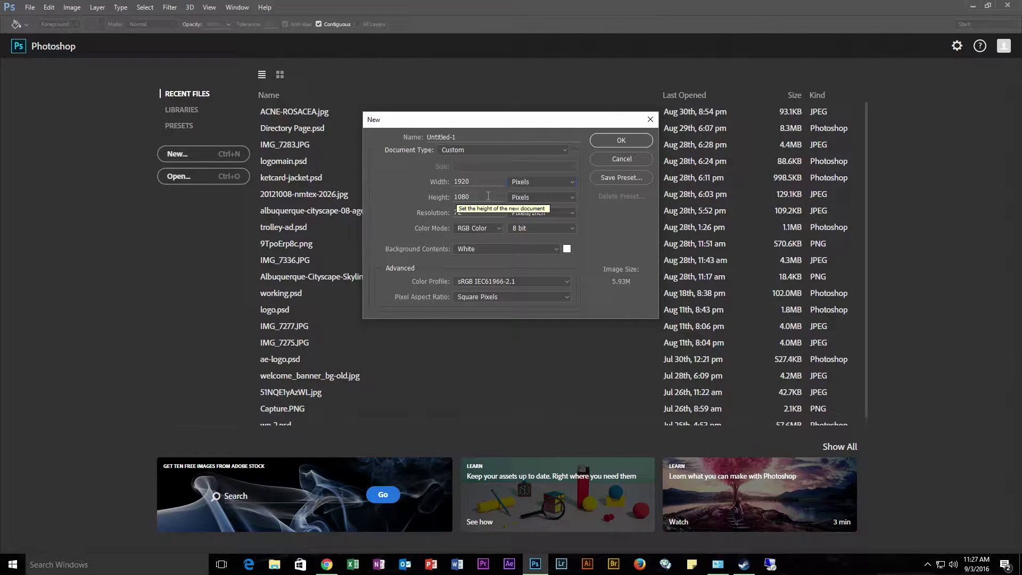
- Create a new 1920 × 1080 pixel RGB document with a white background and convert its background into a regular layer
left_click(628, 142)
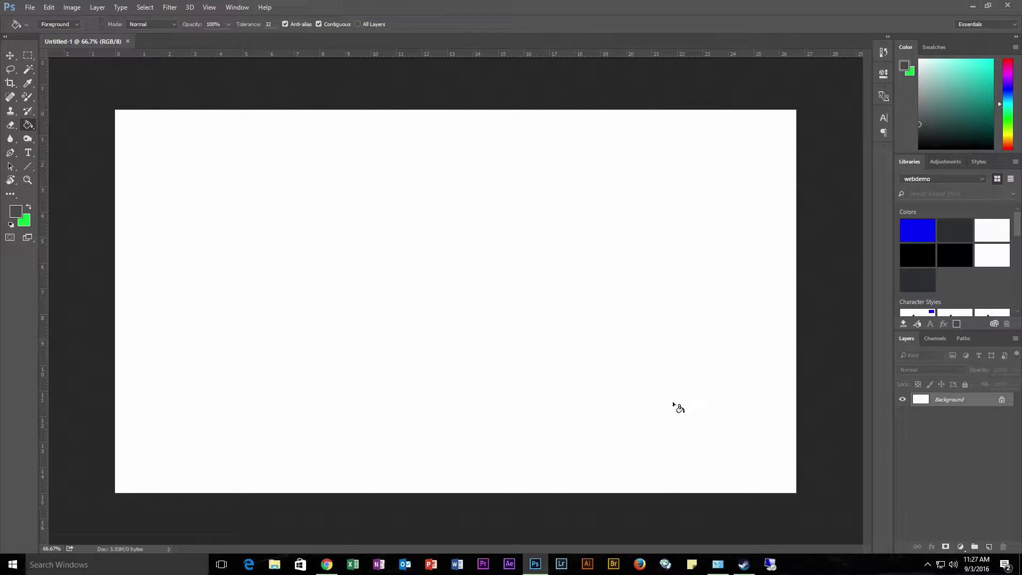
right_click(944, 399)
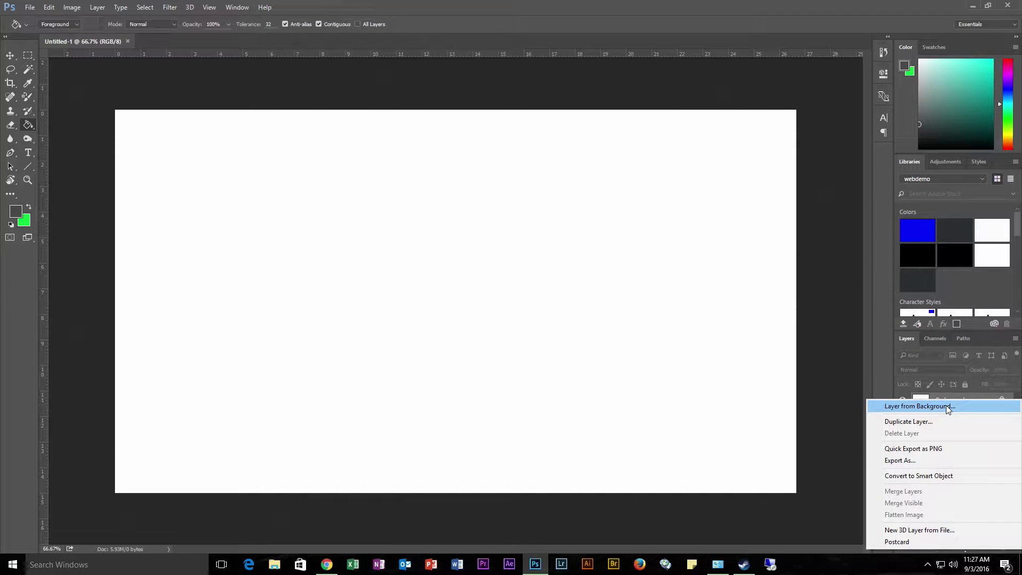
left_click(947, 405)
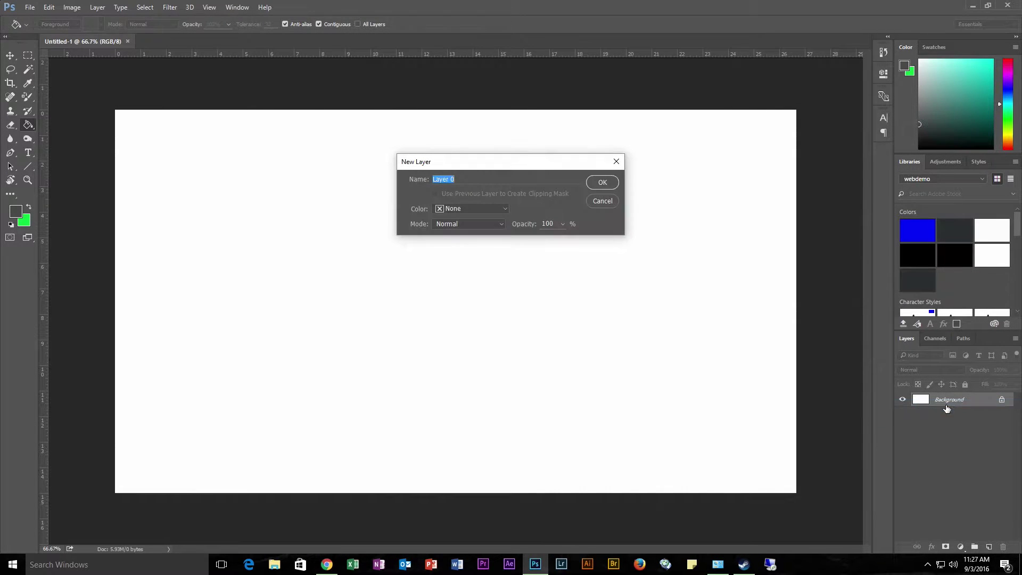
left_click(607, 186)
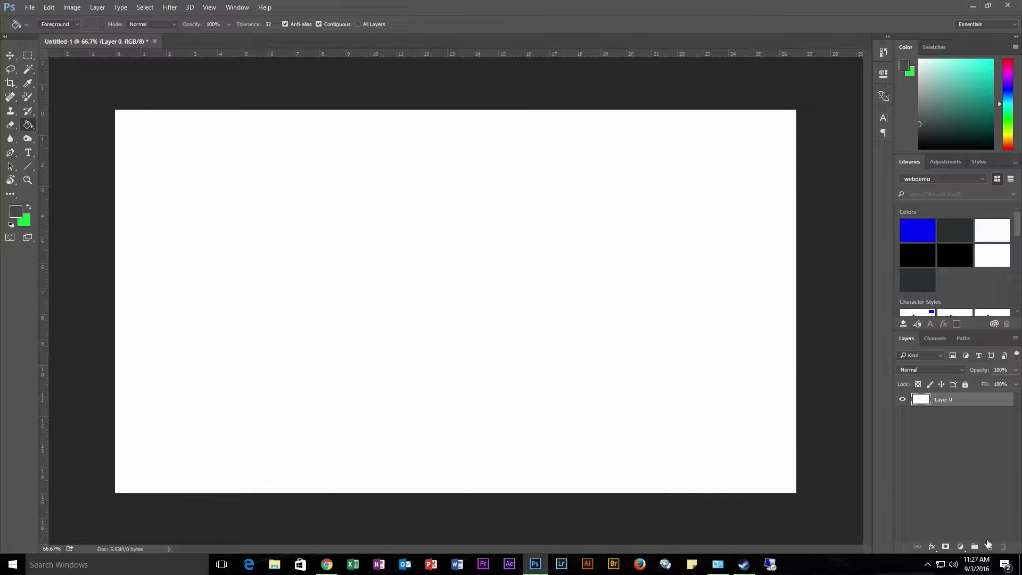
- Add a new layer and start a Pen path in the canvas's upper-left area with a long sloping edge and a small notch
left_click(990, 545)
left_click(11, 154)
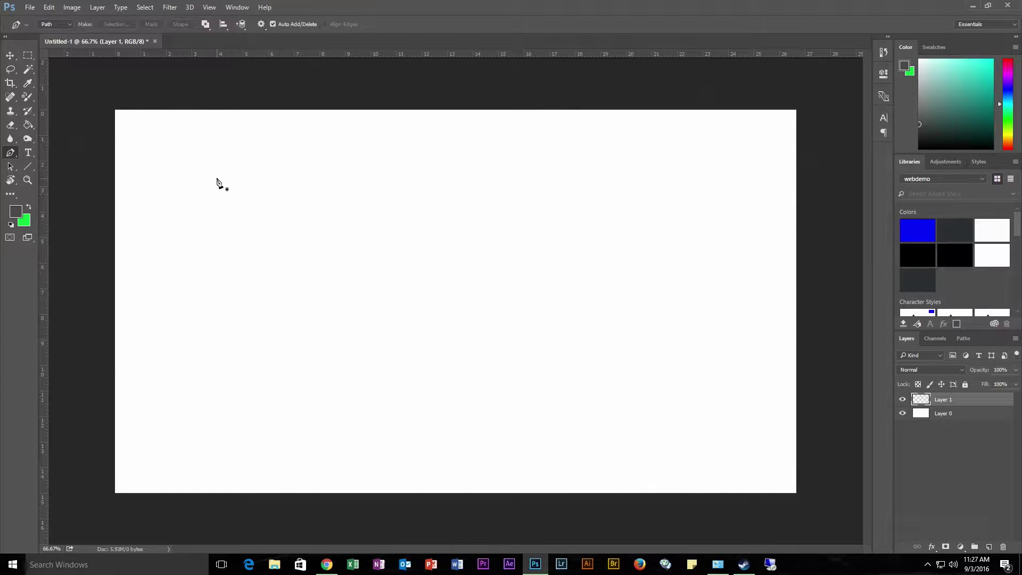
left_click(227, 165)
left_click(369, 190)
left_click(355, 194)
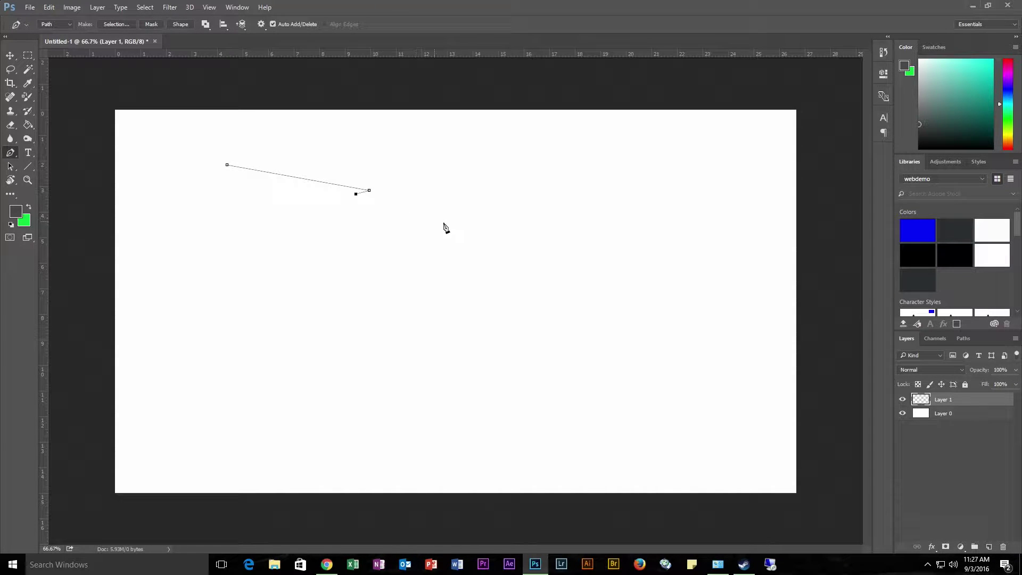
left_click(464, 226)
left_click(460, 232)
key("ctrl+z")
key("ctrl+z")
- Continue the path down to a sharp lower-right tip and back along a notched underside, closing it as a jagged blade shape
left_click(485, 215)
left_click(555, 272)
left_click(323, 226)
left_click(322, 198)
left_click(290, 202)
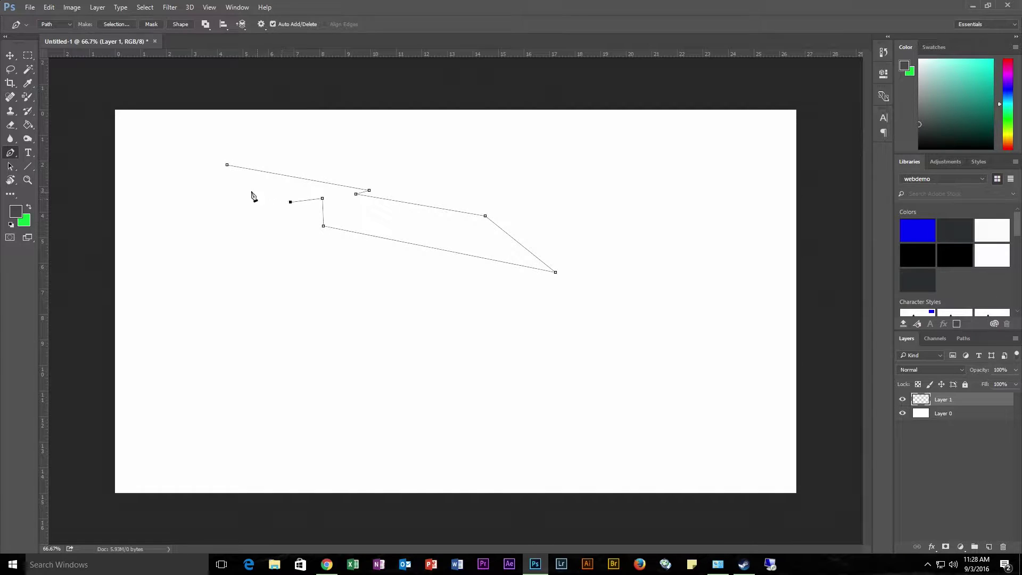
left_click(152, 165)
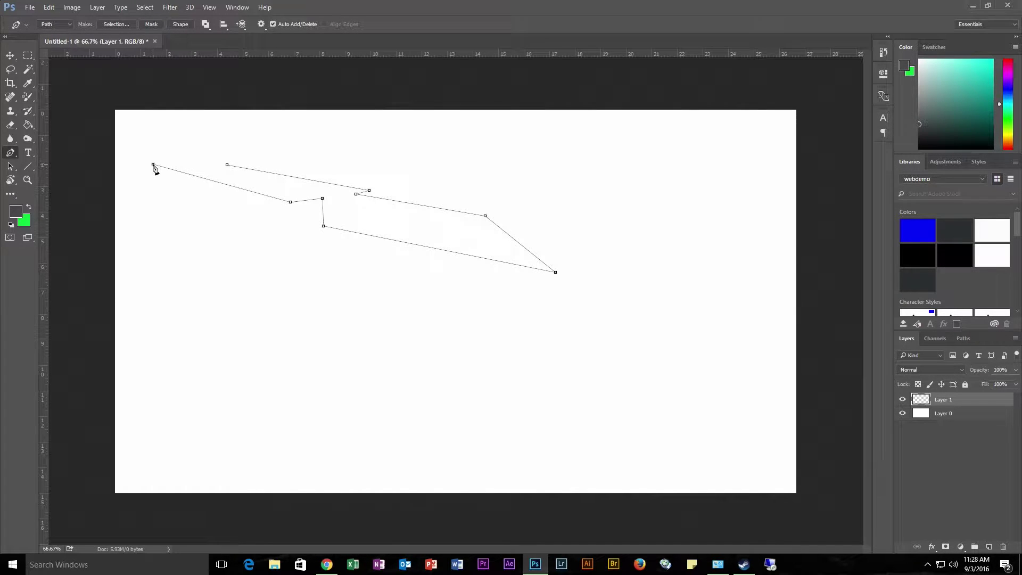
left_click(227, 165)
- Convert the closed blade path into a new anti-aliased selection with a feather radius of 0 pixels
right_click(384, 203)
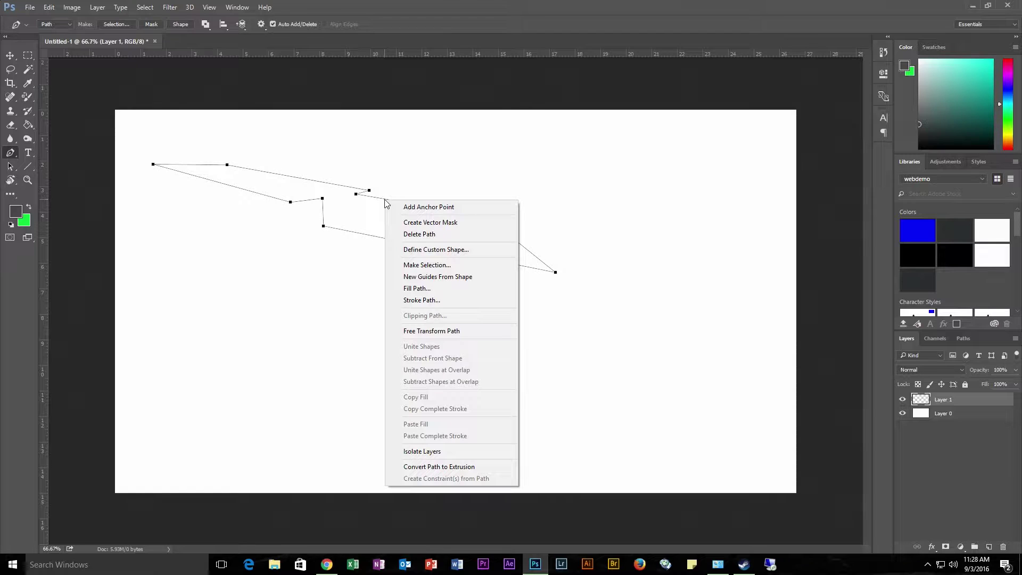
left_click(418, 265)
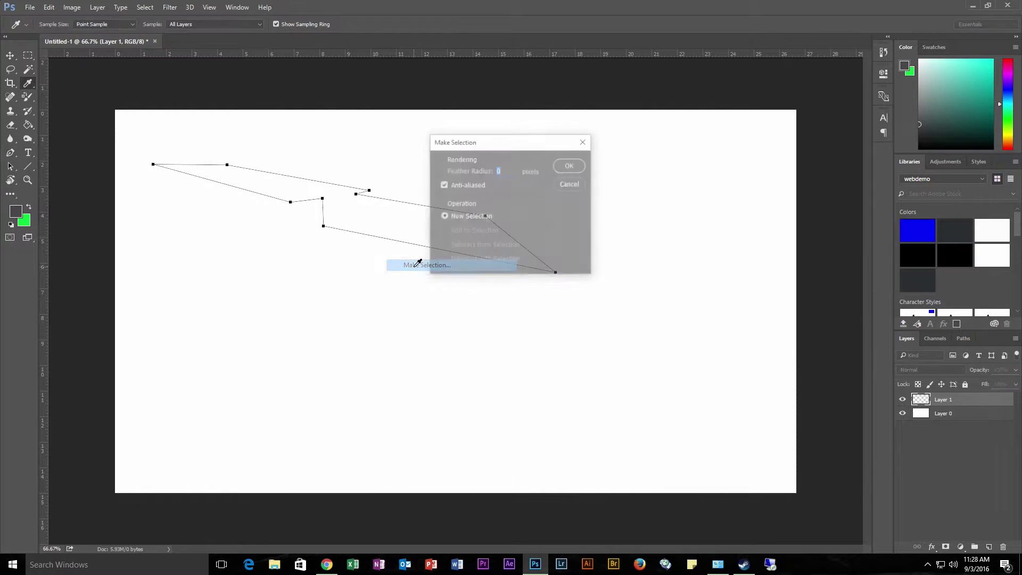
left_click(570, 167)
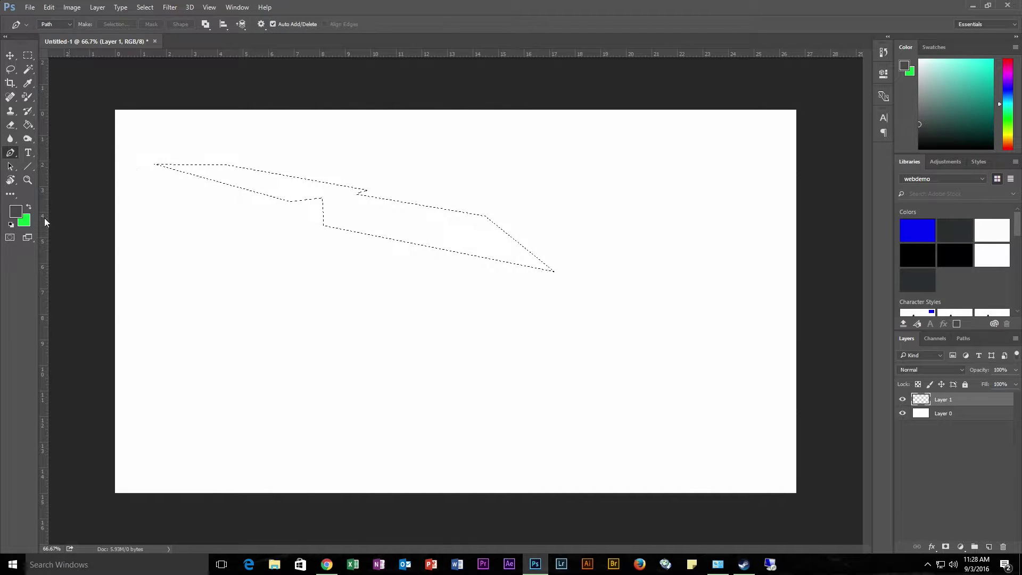
- Choose a slightly lighter dark grey as foreground color, fill the blade selection with it, and deselect
left_click(23, 213)
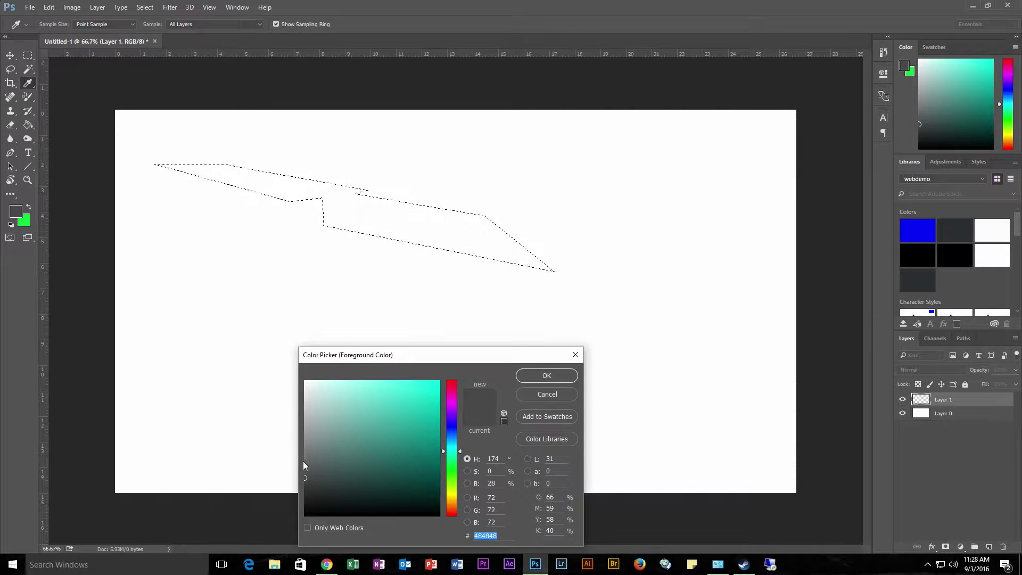
left_click(563, 375)
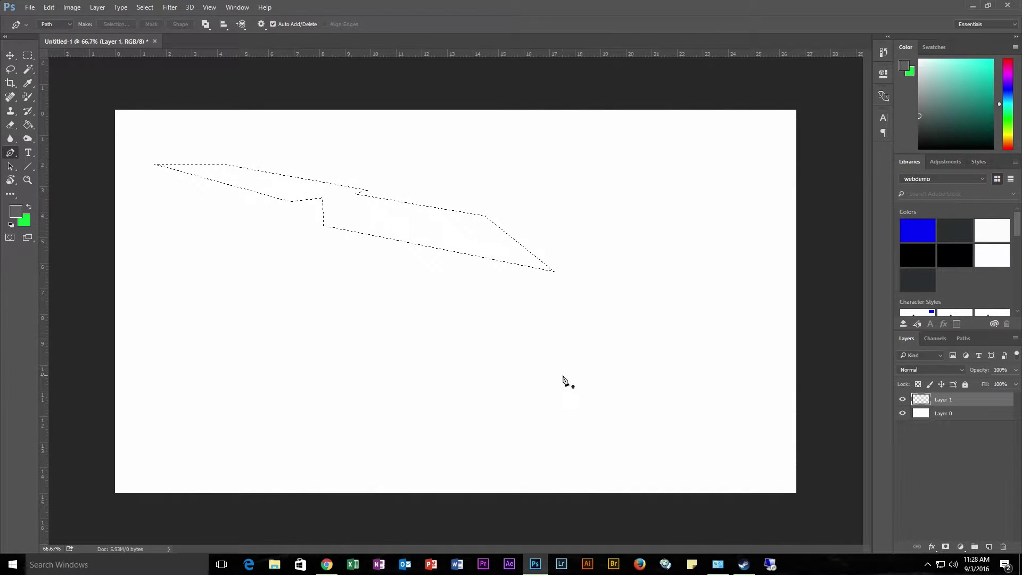
left_click(29, 125)
left_click(425, 216)
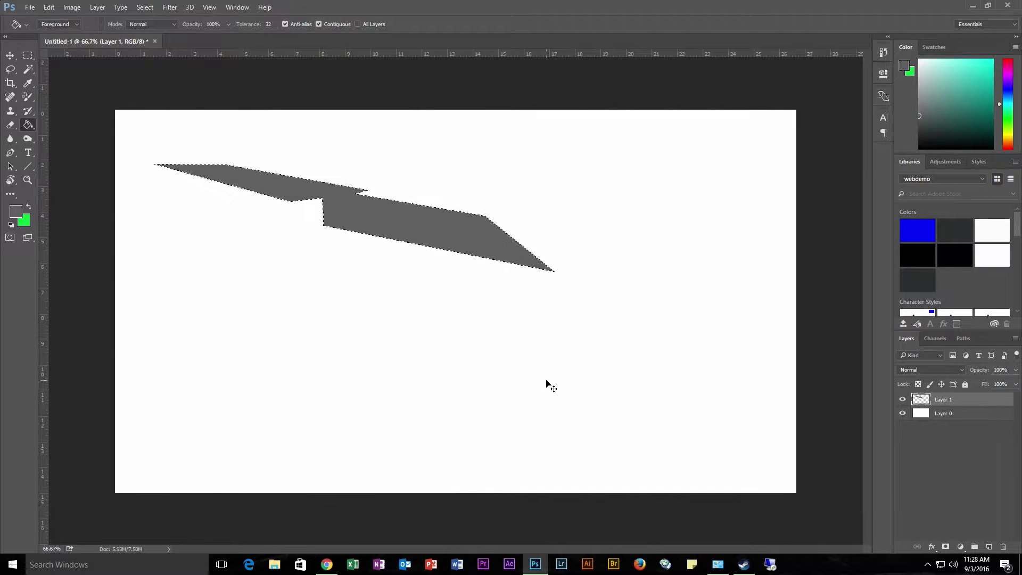
key("ctrl+d")
- Draw a zigzag Pen path along the length of the grey blade, from its left tip to near its right tip
left_click(11, 152)
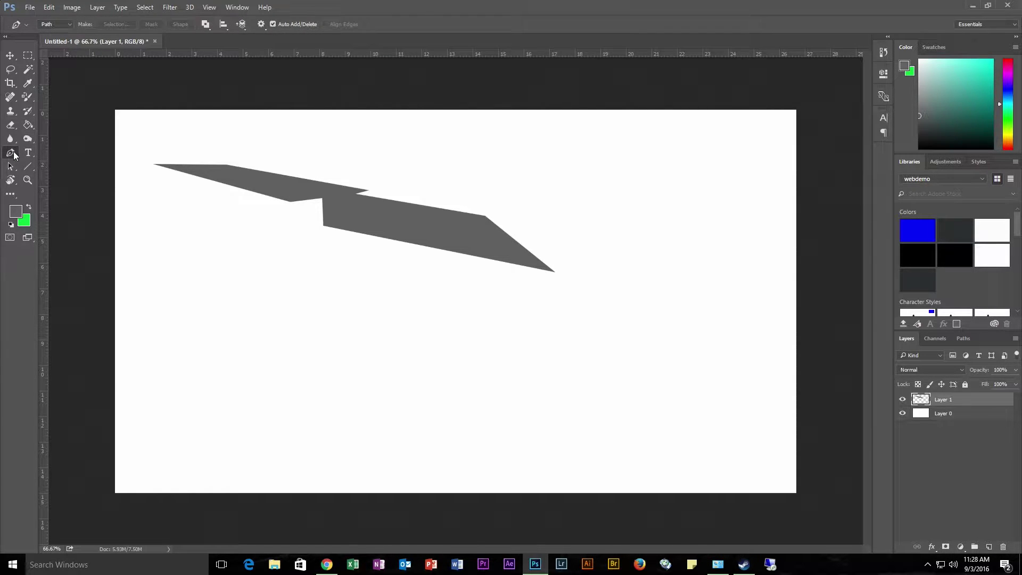
left_click(187, 163)
left_click(231, 180)
left_click_drag(285, 192, 288, 186)
left_click(333, 195)
left_click(346, 222)
left_click(388, 231)
left_click(376, 205)
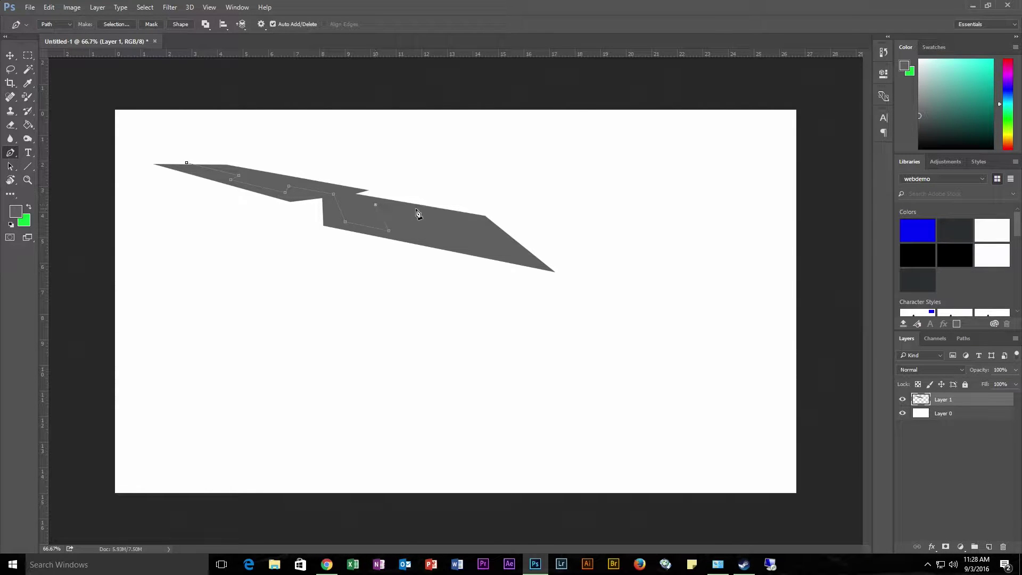
left_click(447, 217)
left_click(489, 247)
left_click(523, 255)
left_click(503, 238)
- Carry the zigzag path around the empty area above the grey blade and close it at its starting point
left_click(575, 245)
left_click(535, 177)
left_click(214, 128)
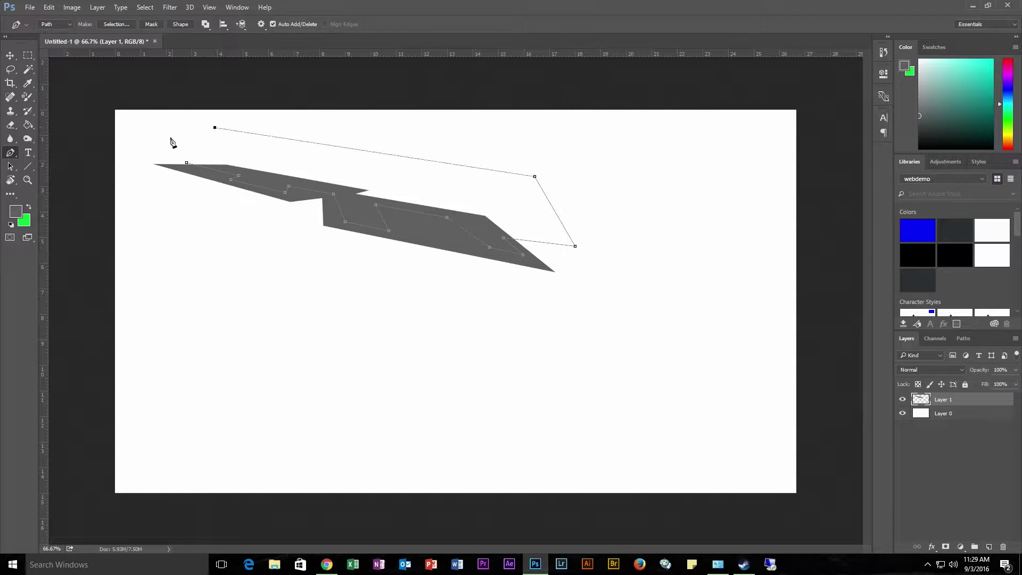
left_click(186, 163)
- Turn the path into a selection and lighten the enclosed upper facets of the grey blade with the Dodge tool
right_click(299, 142)
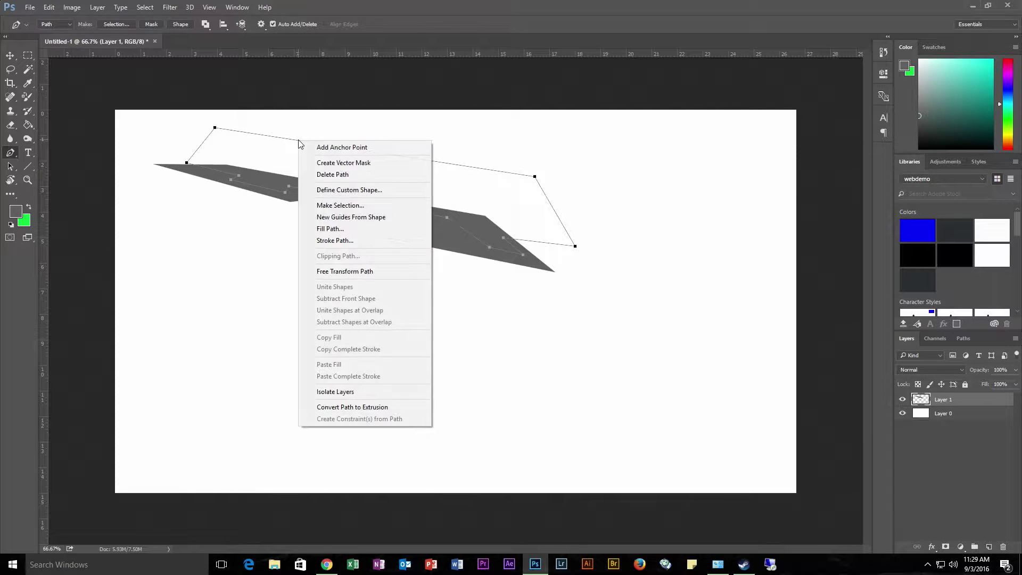
left_click(325, 205)
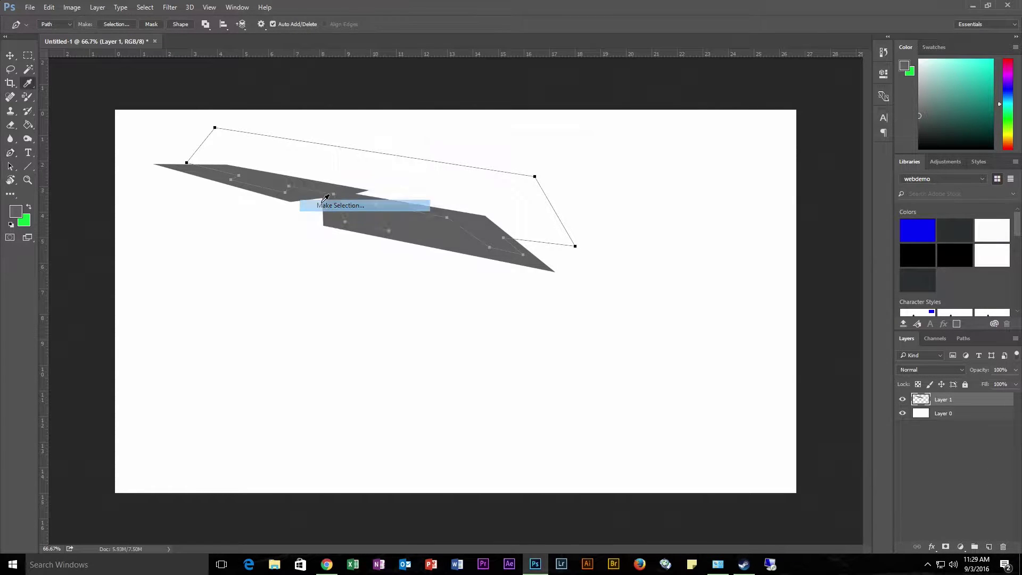
left_click(567, 166)
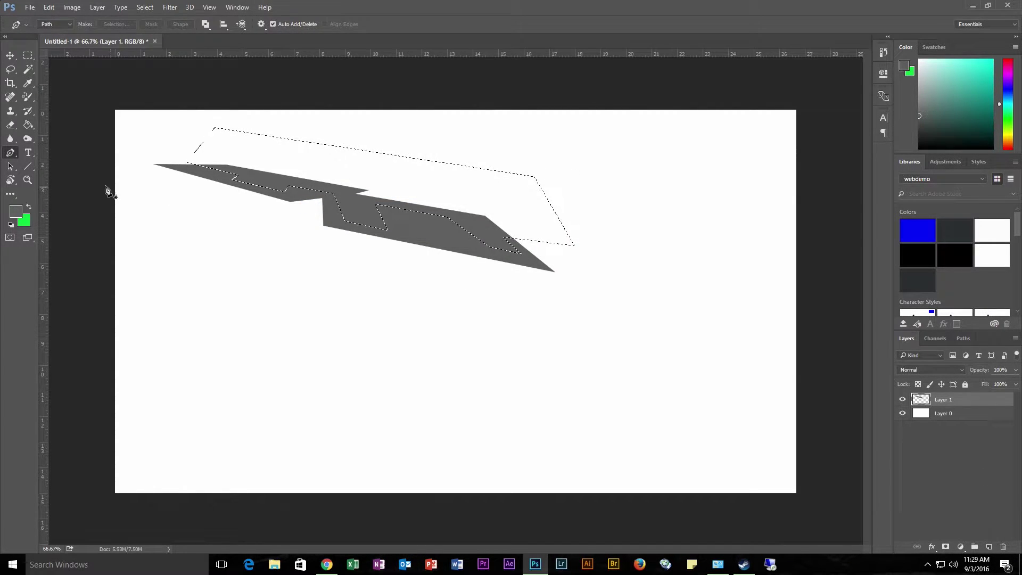
left_click(30, 139)
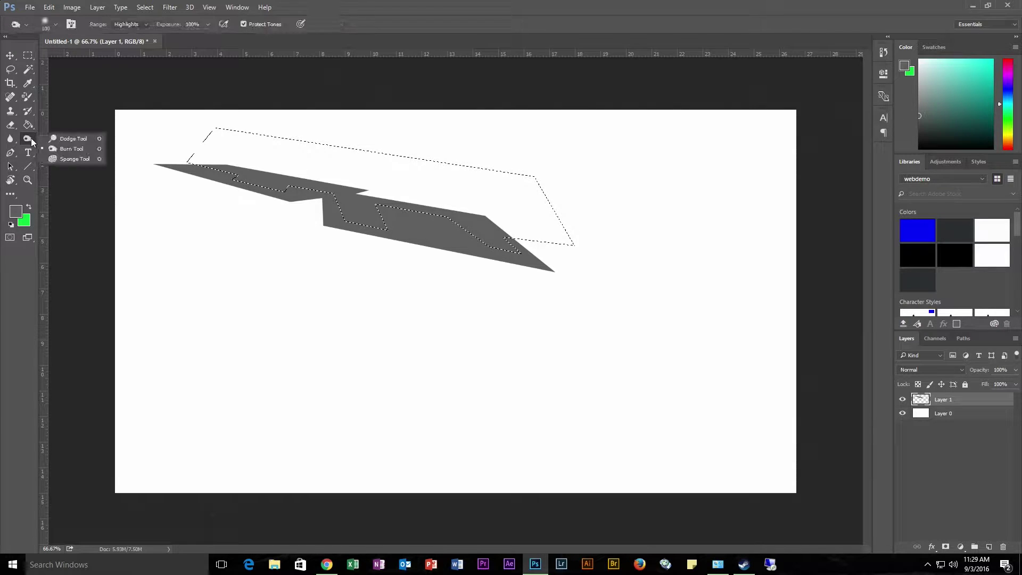
left_click(66, 140)
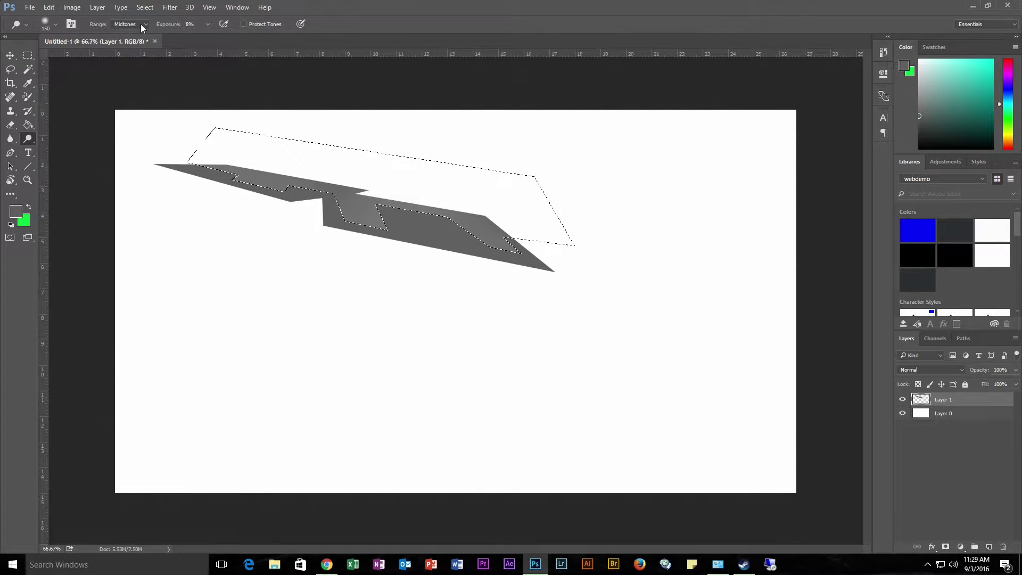
- Invert the selection, shade the blade's remaining lower facets with the Dodge and Burn tools, and deselect
left_click(146, 7)
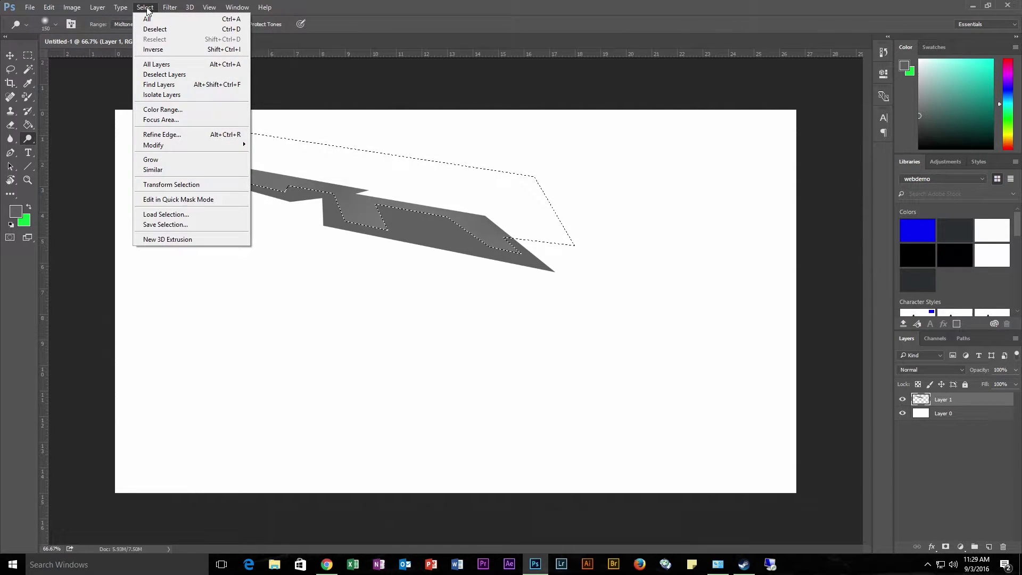
left_click(156, 50)
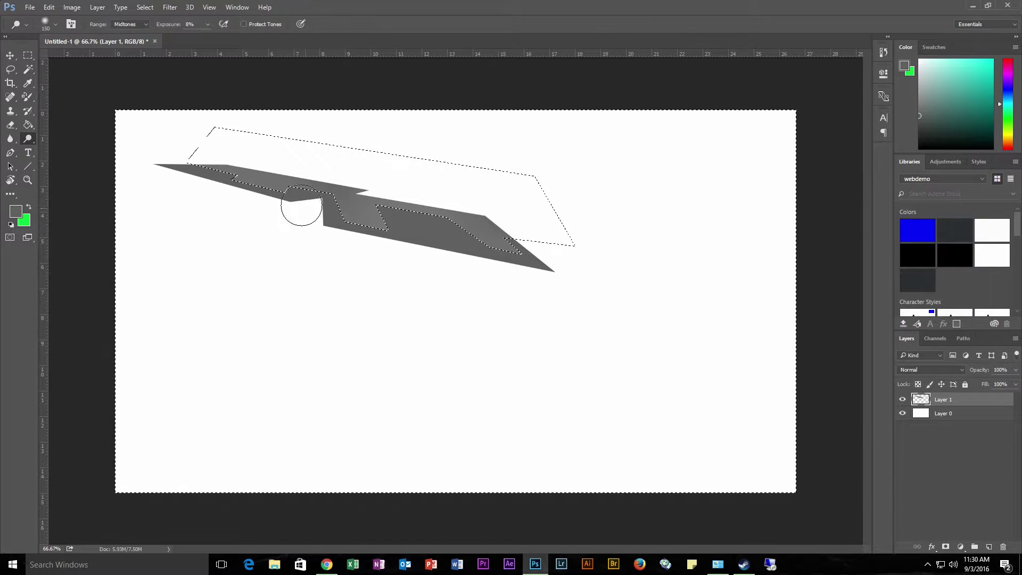
left_click(27, 138)
left_click(65, 150)
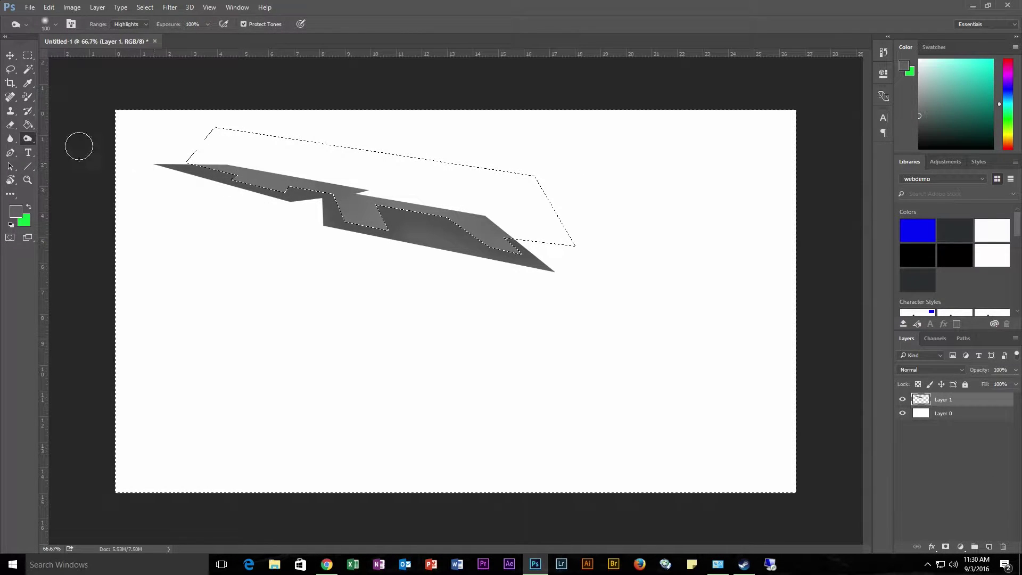
key("ctrl+d")
- Add a new layer and draw a closed, jagged Pen path below the grey blade, starting at its left tip
left_click(989, 546)
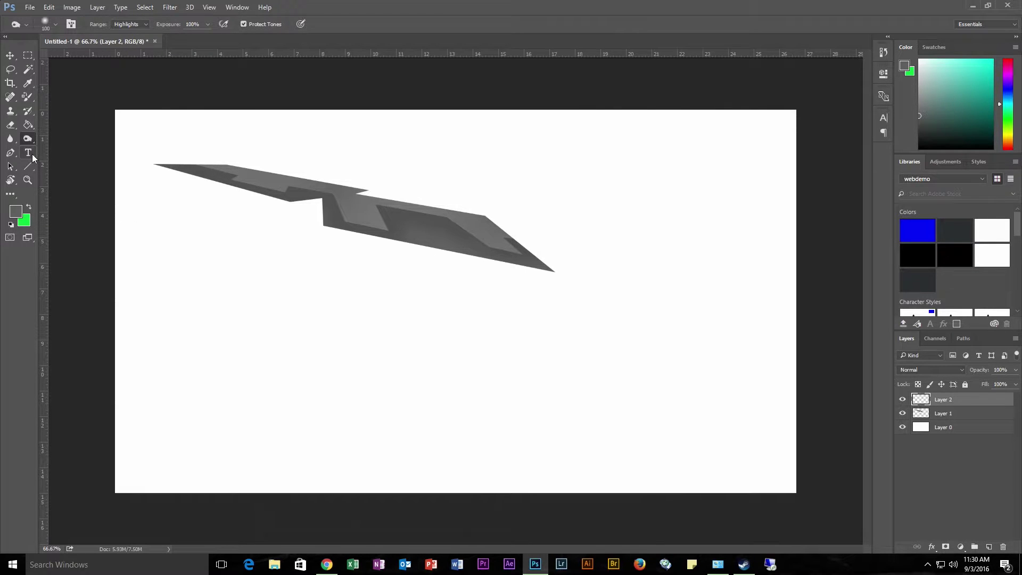
left_click(10, 152)
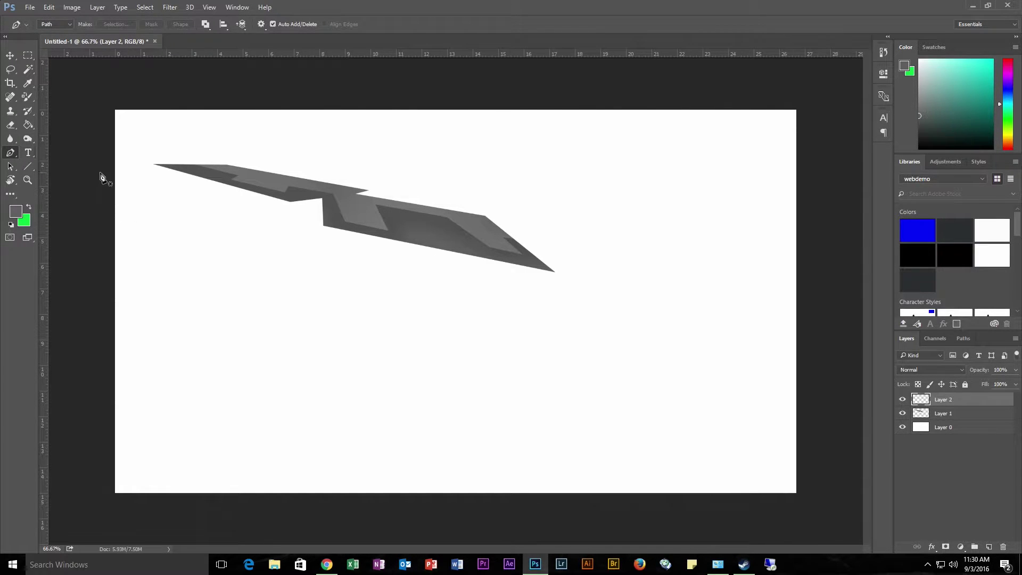
left_click(159, 162)
left_click_drag(345, 207, 354, 245)
left_click(623, 300)
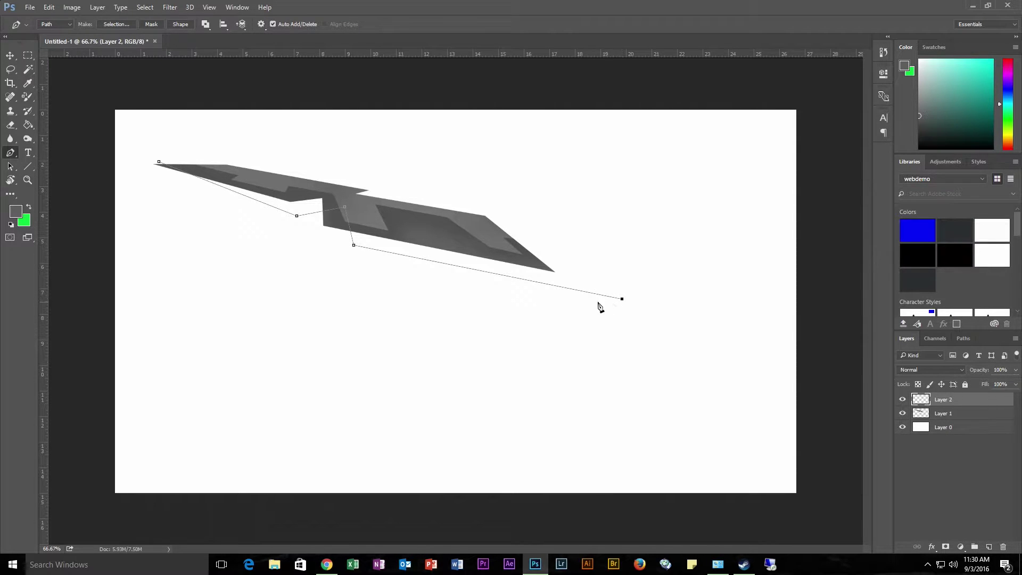
left_click(452, 315)
left_click(317, 264)
left_click(310, 246)
left_click(288, 261)
left_click(179, 203)
left_click(203, 198)
left_click(159, 162)
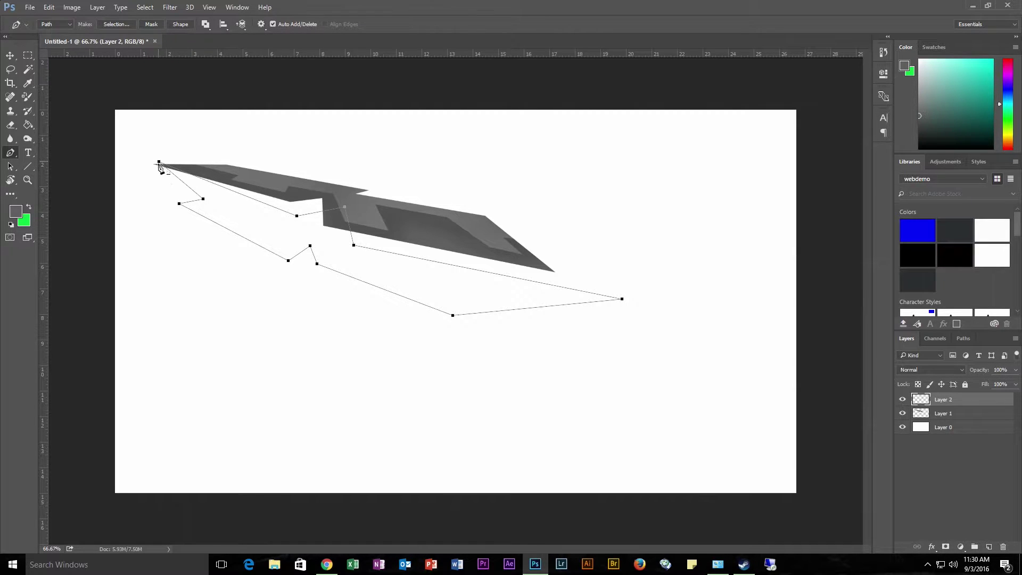
- Convert the lower path into a selection with 0 pixels of feather, fill it with the bright green swatch color, and deselect
right_click(259, 250)
left_click(312, 309)
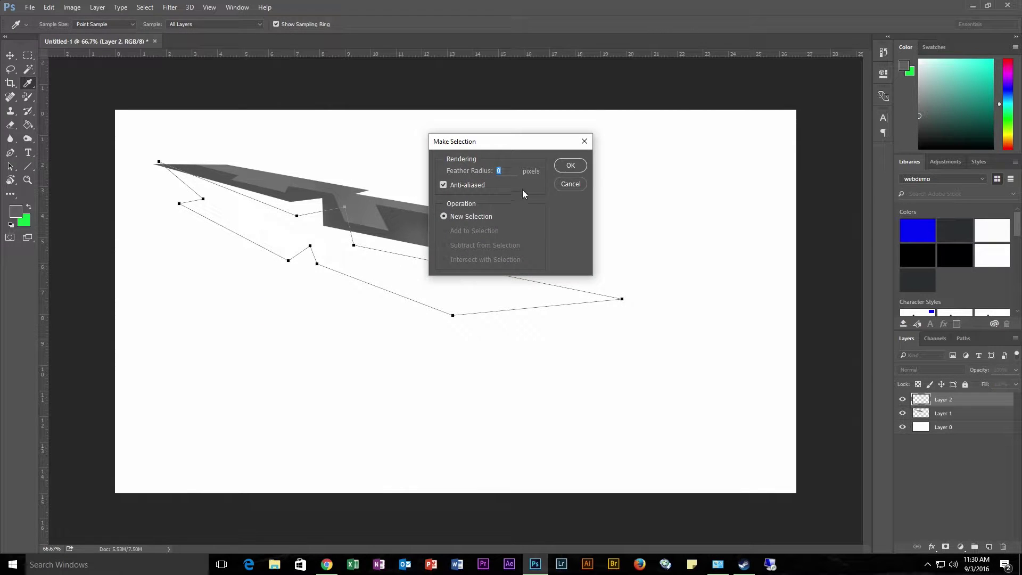
left_click(571, 166)
left_click(28, 206)
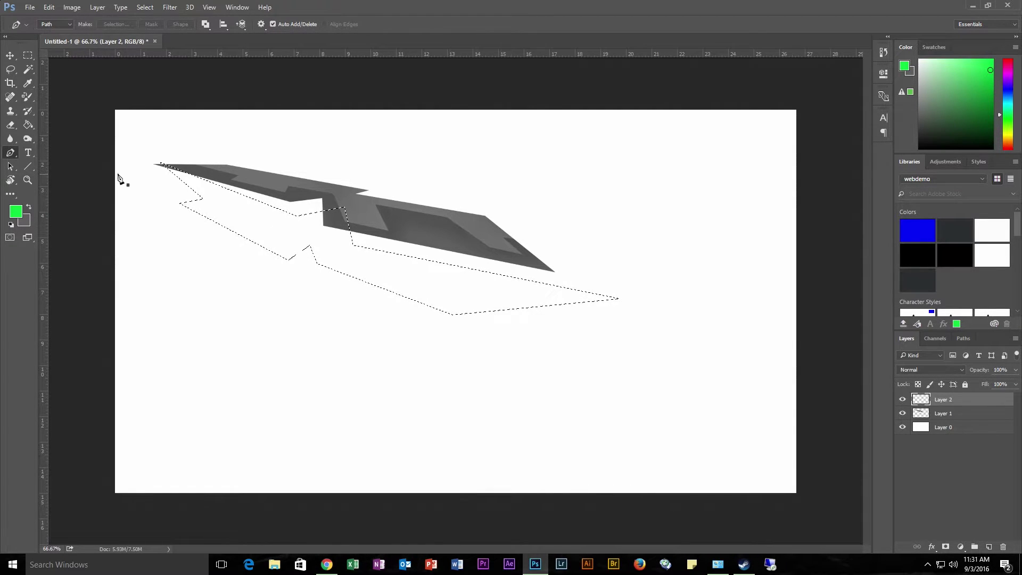
left_click(28, 126)
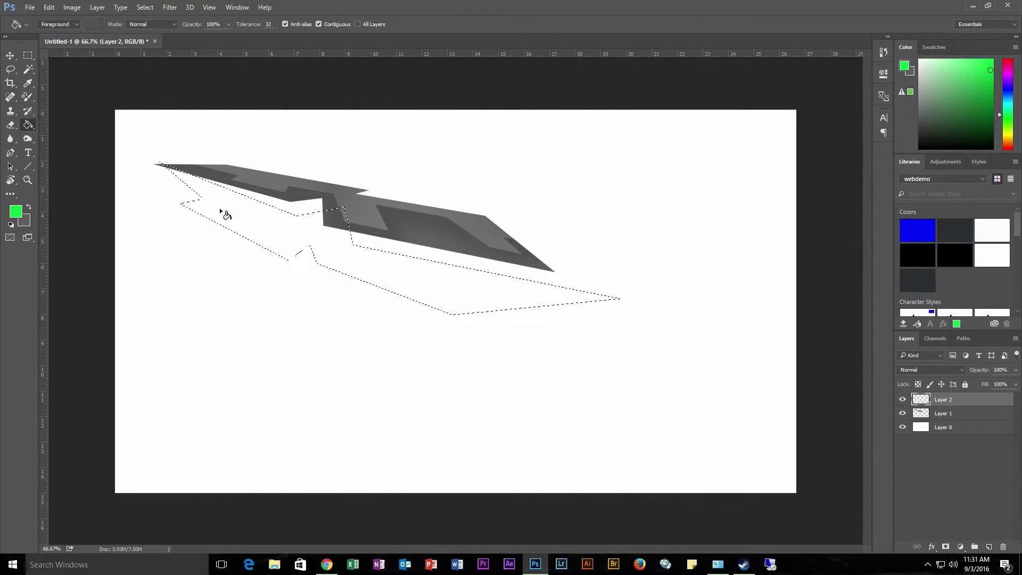
left_click(263, 222)
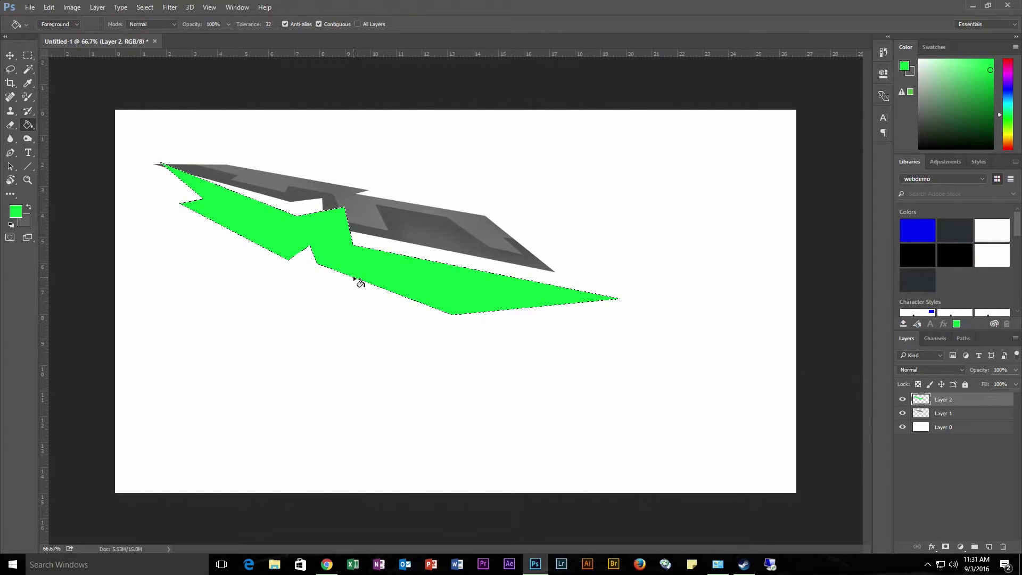
key("ctrl+d")
- Draw a zigzag Pen path along the length of the green shape, from near its left tip to its right tip
left_click(10, 152)
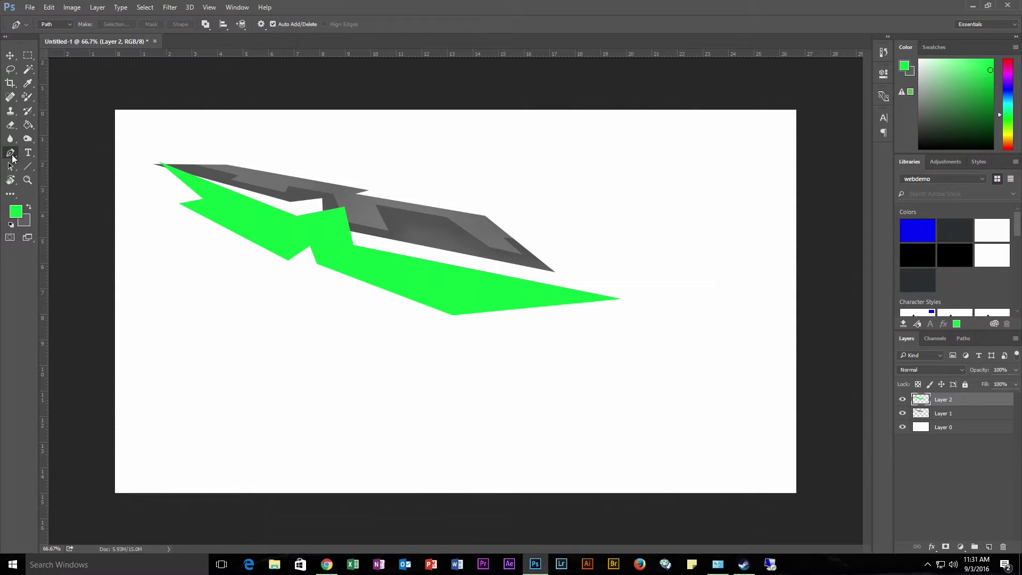
left_click(176, 179)
left_click(312, 230)
left_click(335, 258)
left_click(441, 272)
left_click(469, 277)
left_click(445, 292)
left_click(524, 300)
left_click(549, 294)
left_click(623, 300)
- Extend the path around the area above both shapes and close it near the green shape's left end
left_click(706, 266)
left_click(243, 136)
left_click(131, 140)
left_click(177, 180)
- Convert the zigzag path into a selection with 0 pixels of feather and lighten the green shape inside it with the Dodge tool
right_click(181, 181)
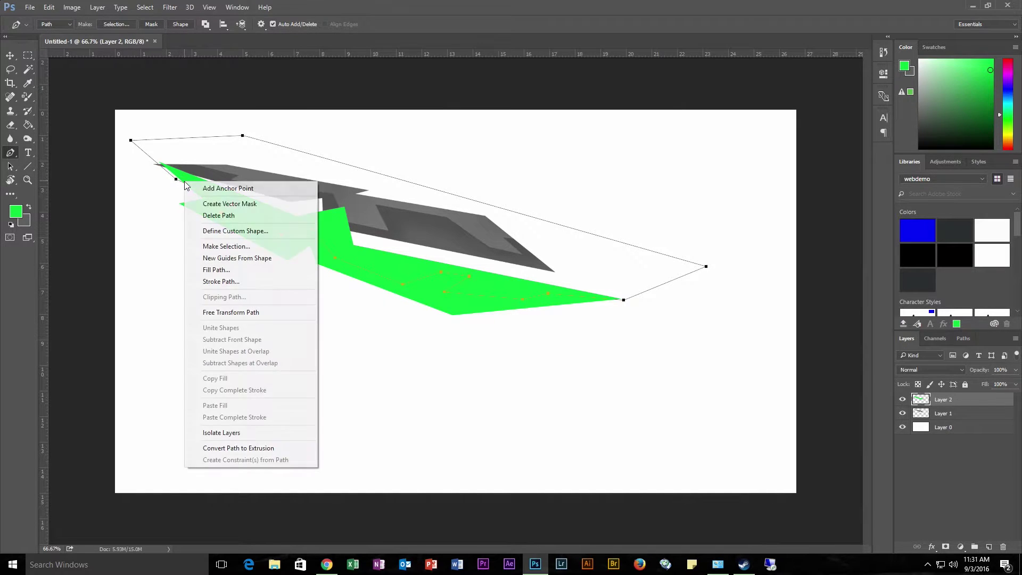
left_click(220, 246)
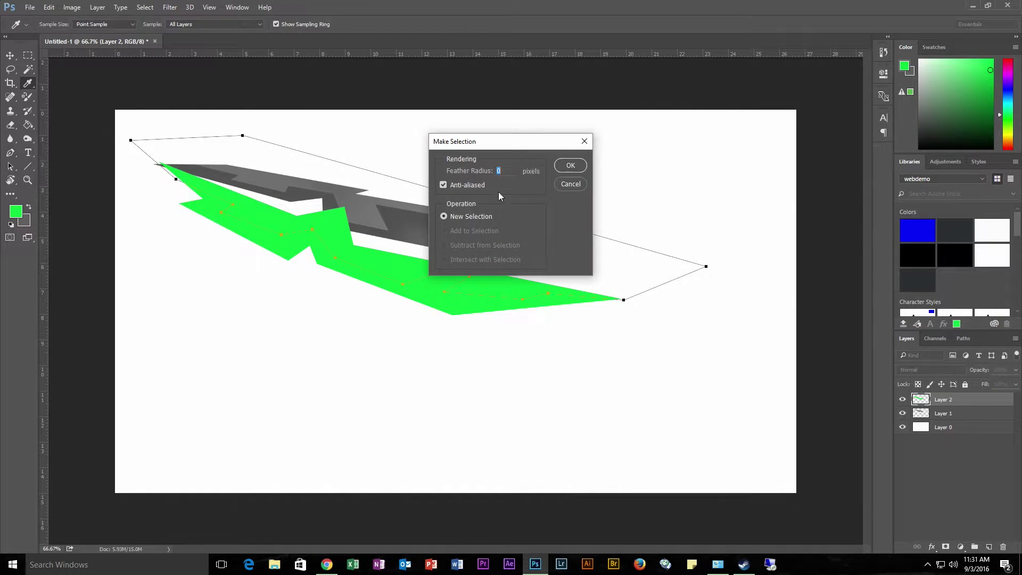
left_click(570, 166)
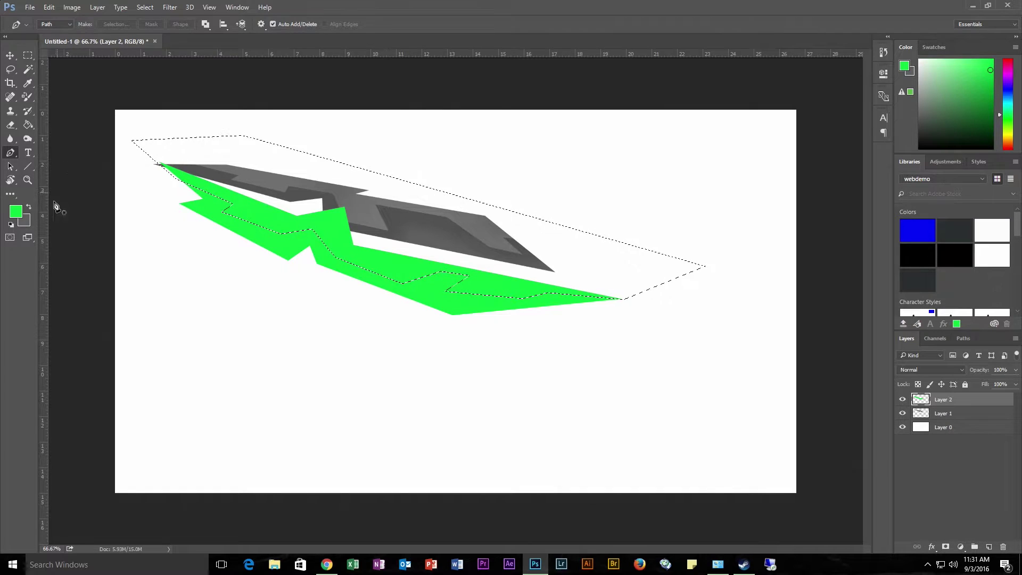
left_click(29, 141)
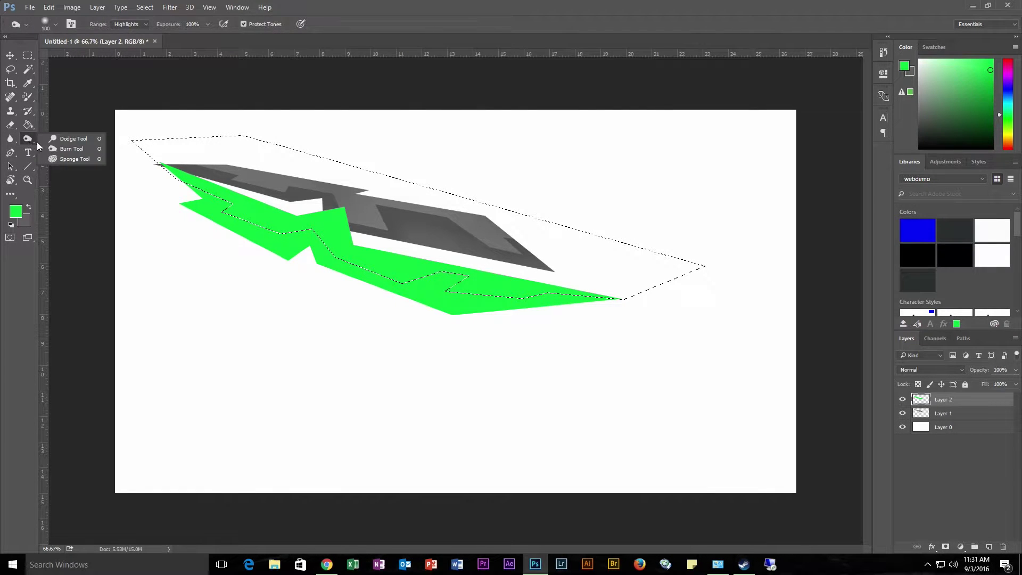
left_click(72, 139)
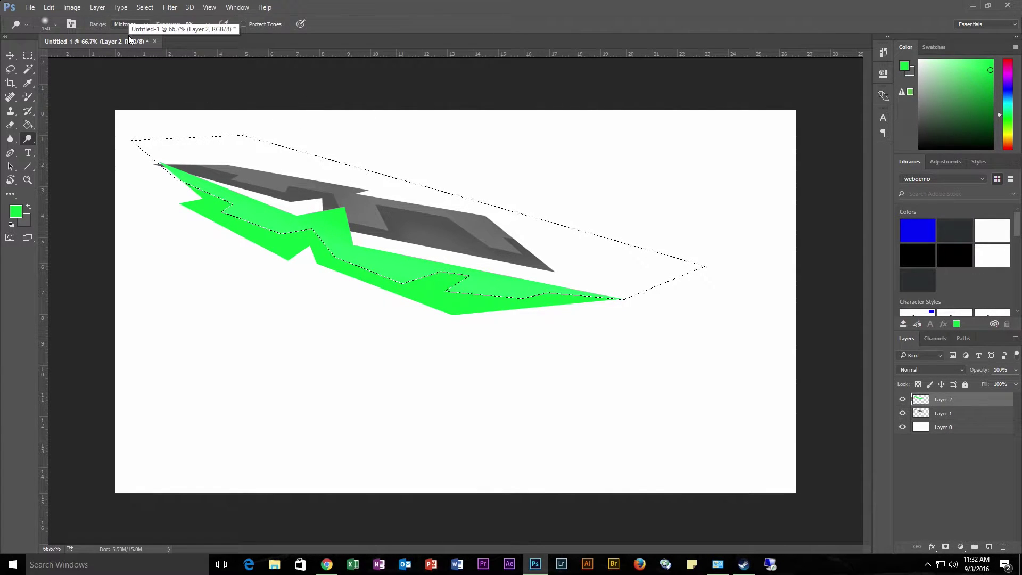
- Invert the selection, darken the green shape along the zigzag edge with the Burn tool set to Highlights, and deselect
left_click(144, 12)
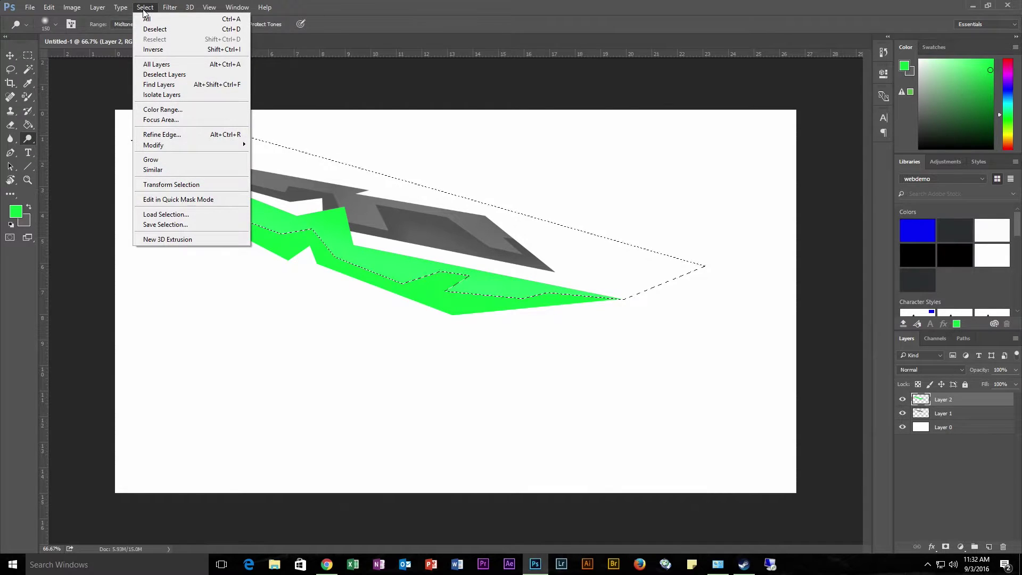
left_click(154, 46)
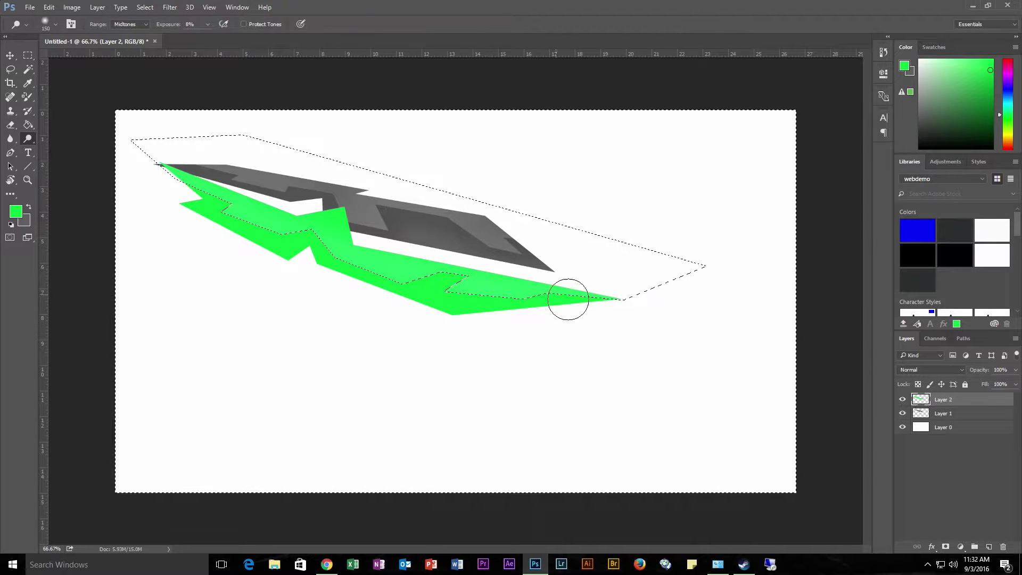
right_click(29, 141)
left_click(67, 151)
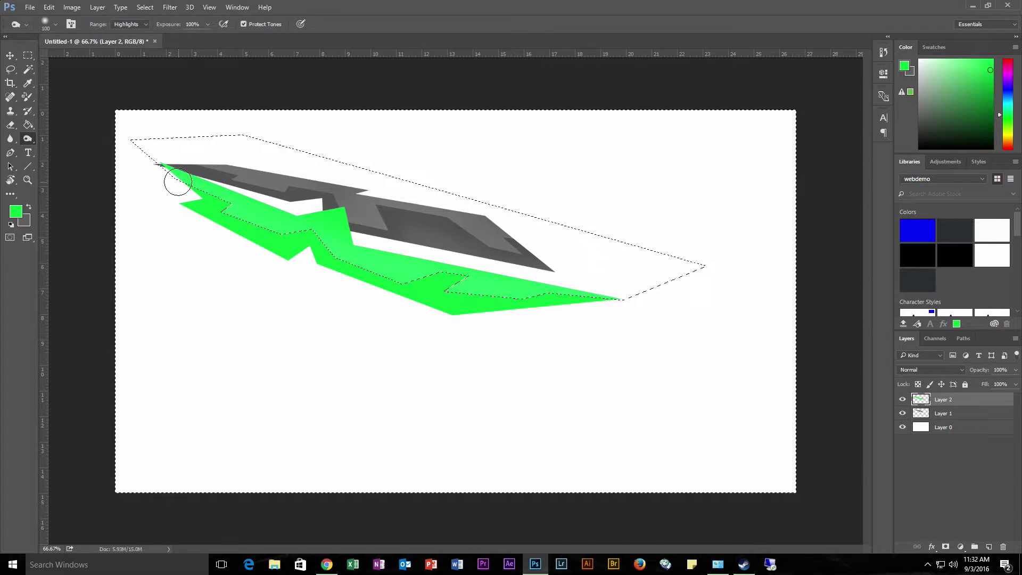
mouse_move(178, 182)
left_mouse_down()
mouse_move(232, 215)
mouse_move(306, 229)
mouse_move(383, 269)
mouse_move(566, 289)
left_mouse_up()
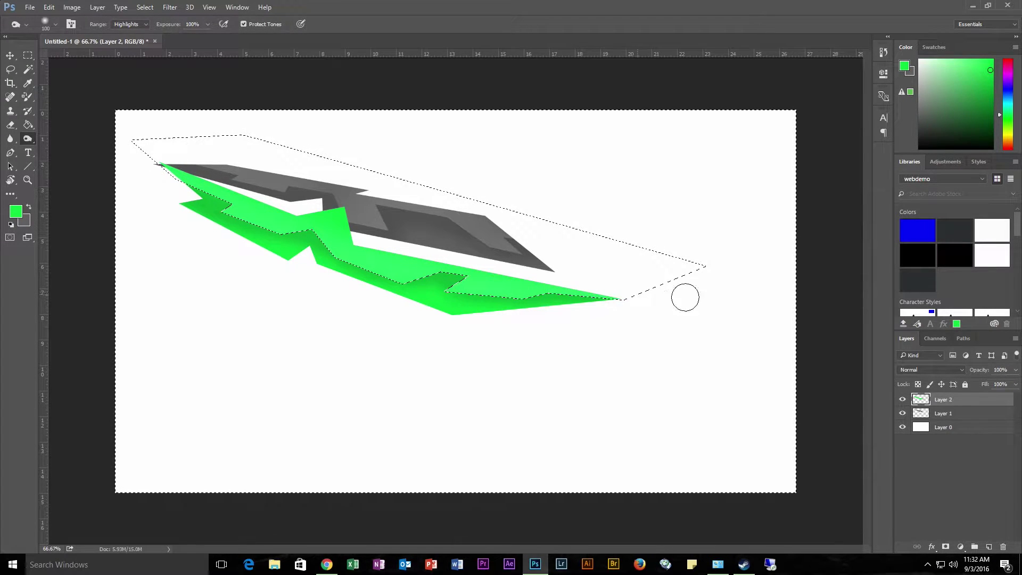
key("ctrl+d")
- Free-transform the green shape to about 98% height, rotate it about 4.9 degrees, and position its left end across the grey blade
key("ctrl+t")
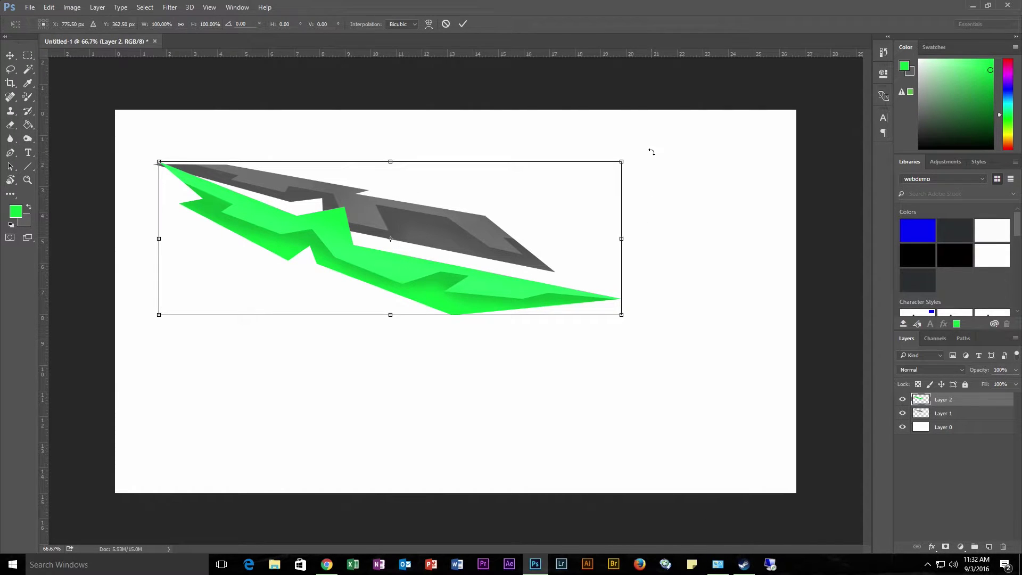
left_click_drag(644, 153, 645, 137)
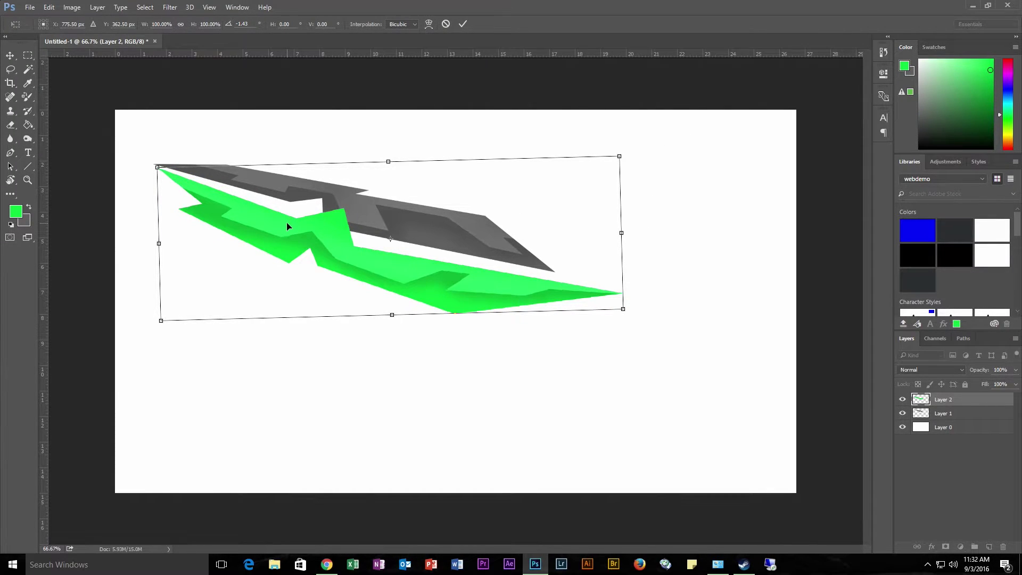
left_click_drag(287, 226, 284, 222)
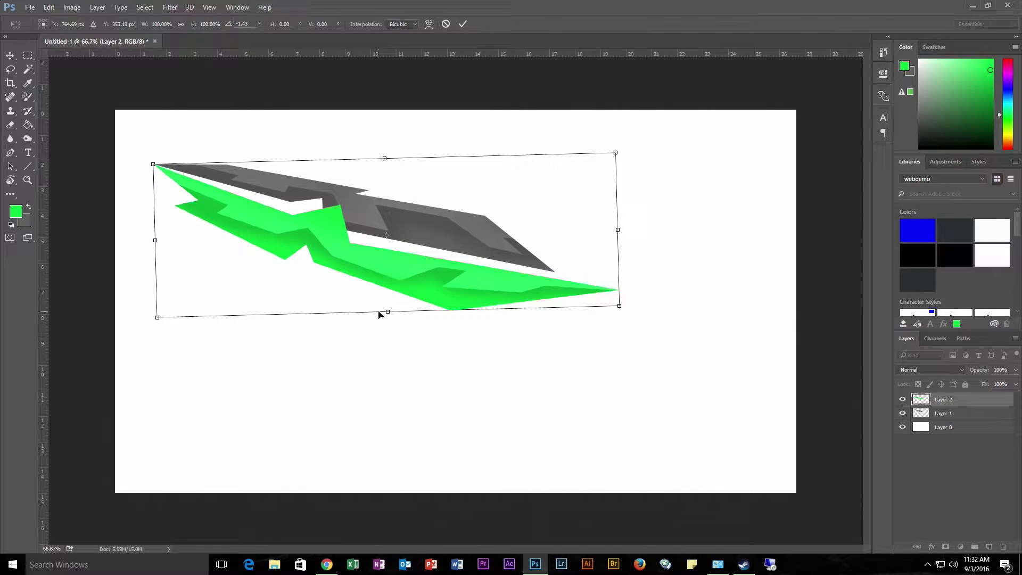
mouse_move(387, 312)
left_mouse_down()
mouse_move(393, 267)
mouse_move(379, 330)
mouse_move(388, 308)
left_mouse_up()
left_click_drag(332, 252, 333, 250)
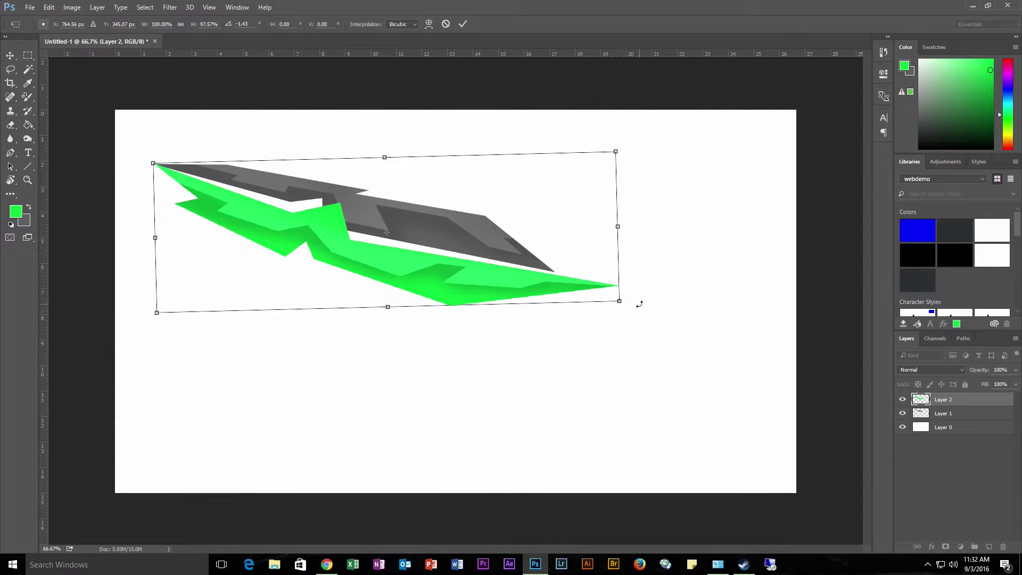
left_click_drag(639, 304, 619, 326)
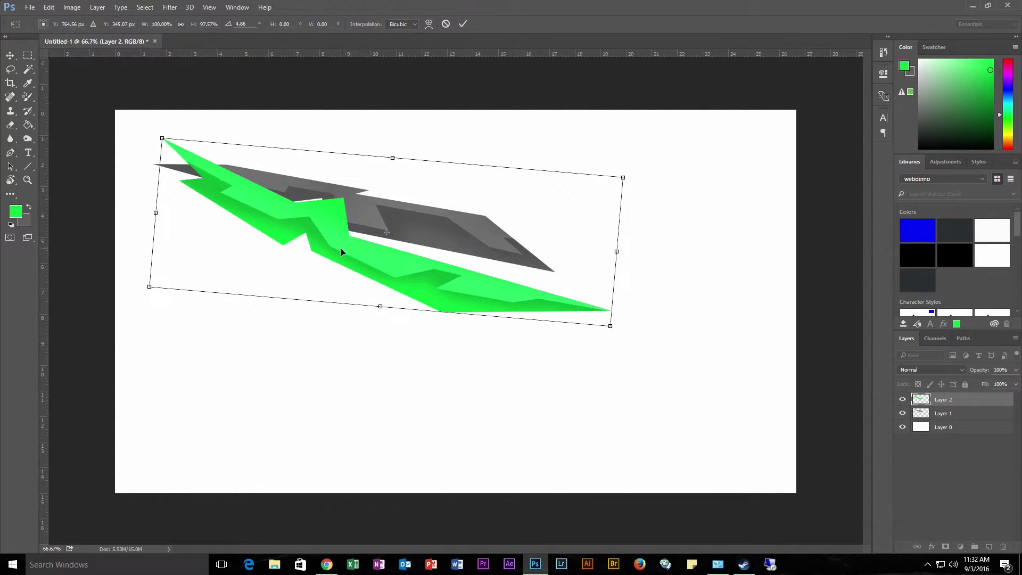
left_click_drag(342, 252, 388, 274)
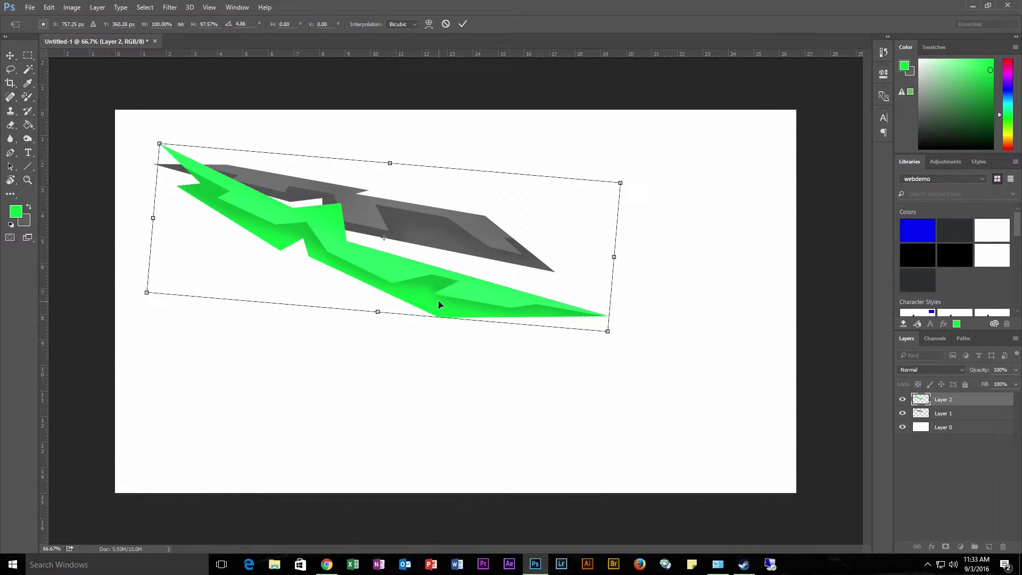
key("Return")
- Burn the grey blade on Layer 1 along the area where the green shape overlaps it
key("o")
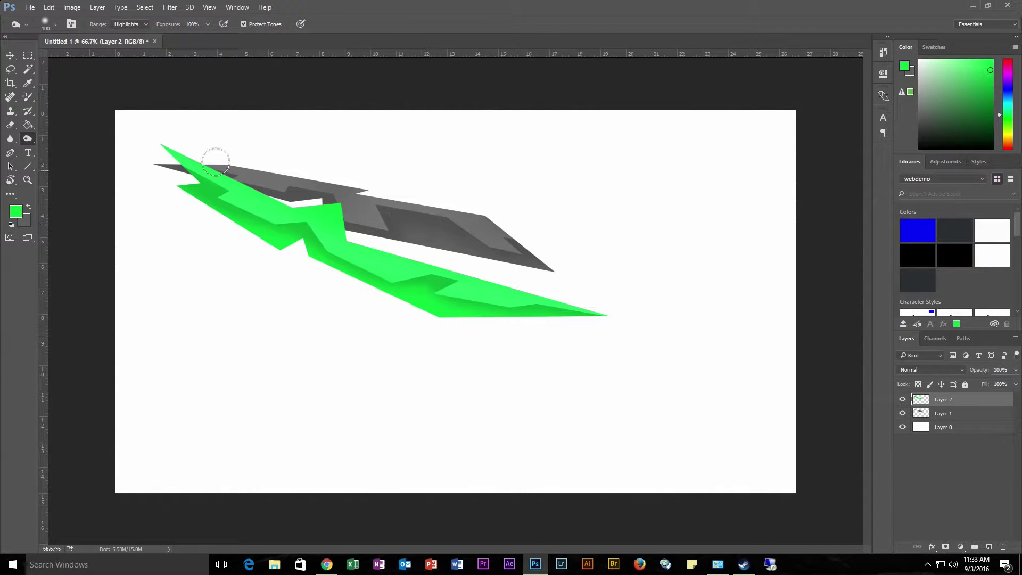
left_click(943, 414)
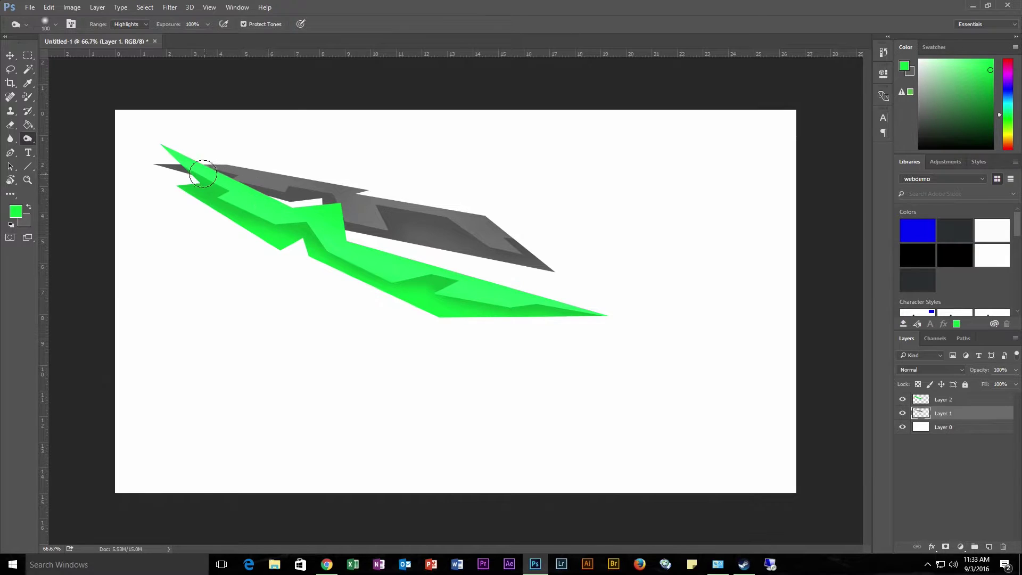
mouse_move(203, 173)
left_mouse_down()
mouse_move(270, 209)
mouse_move(213, 167)
mouse_move(323, 214)
mouse_move(269, 207)
mouse_move(200, 170)
mouse_move(263, 210)
mouse_move(183, 166)
mouse_move(270, 210)
mouse_move(209, 171)
mouse_move(200, 168)
mouse_move(265, 212)
mouse_move(349, 220)
mouse_move(337, 227)
mouse_move(334, 210)
mouse_move(343, 239)
mouse_move(334, 214)
mouse_move(342, 236)
mouse_move(333, 228)
left_mouse_up()
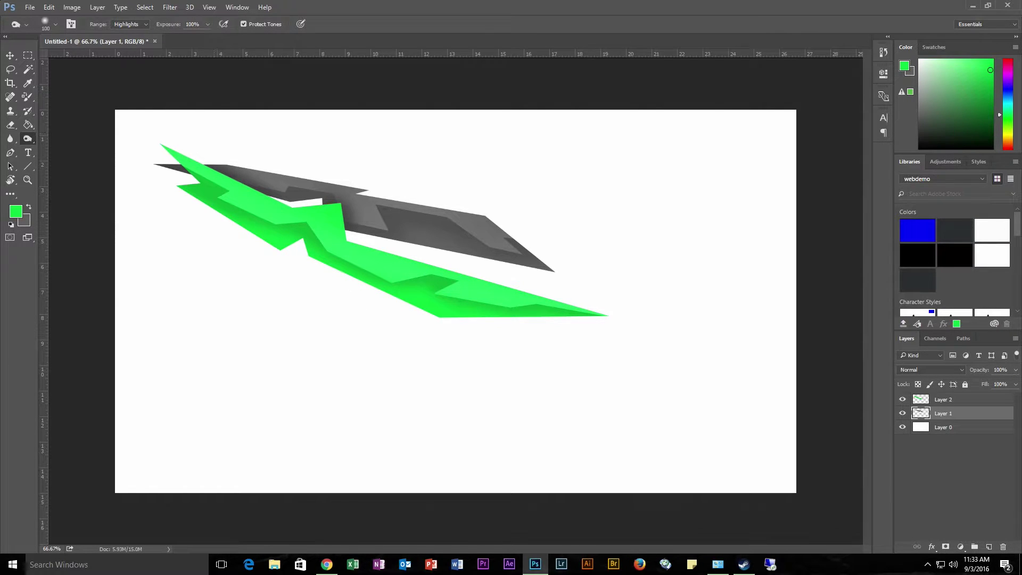
- Merge Layer 1 and Layer 2 into a single layer
left_click(11, 55)
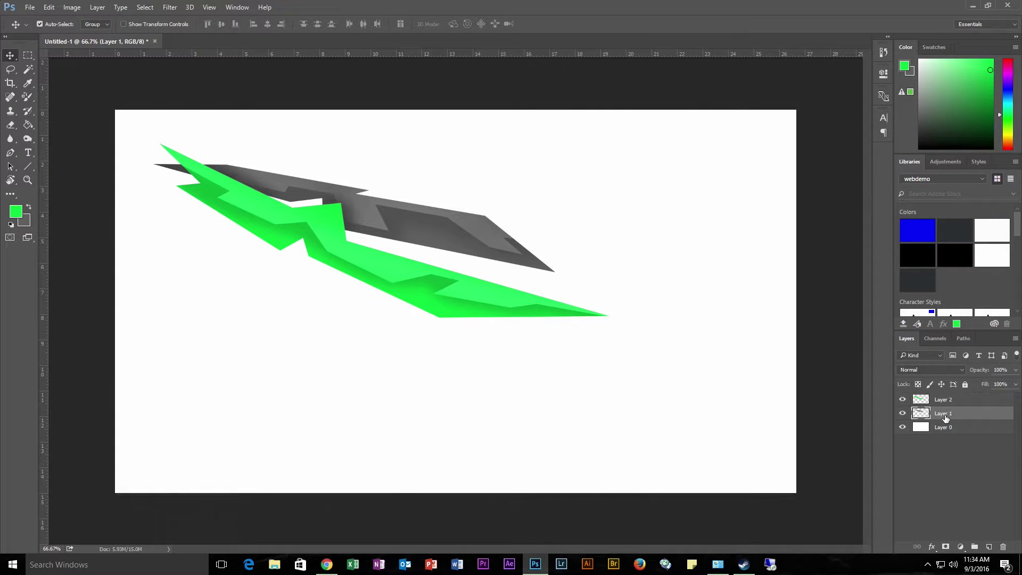
left_click(946, 400, "shift")
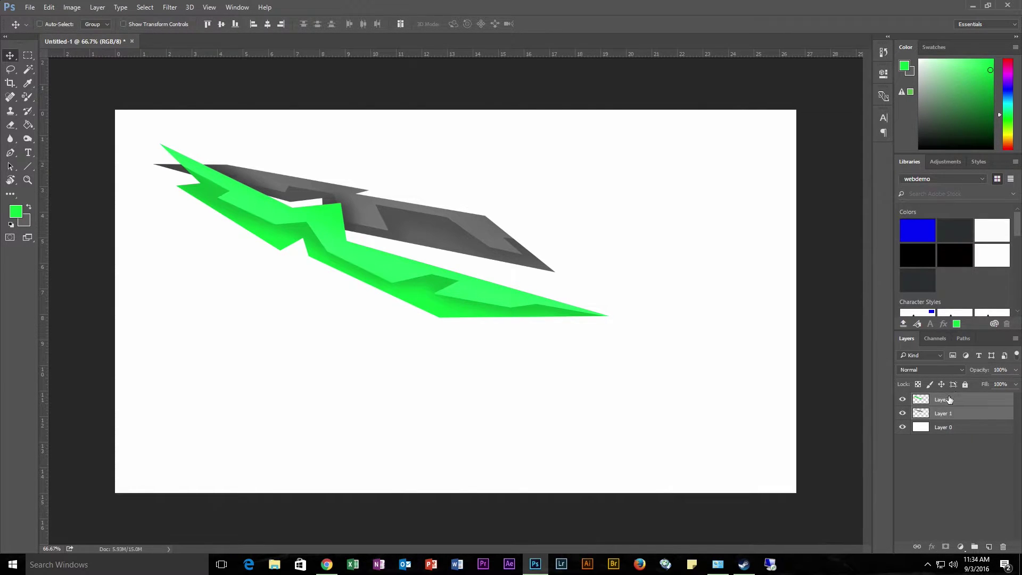
right_click(945, 401)
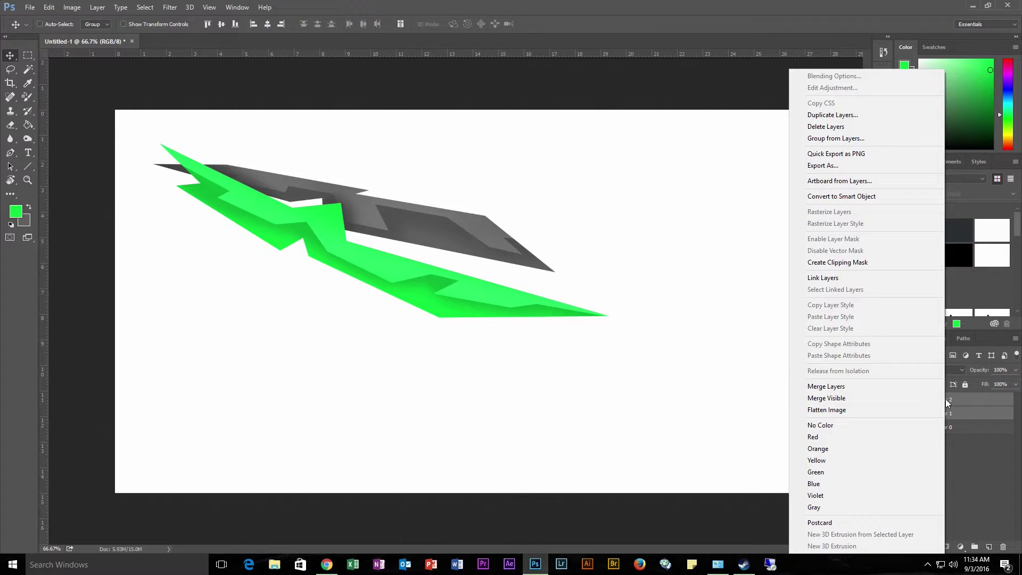
left_click(851, 386)
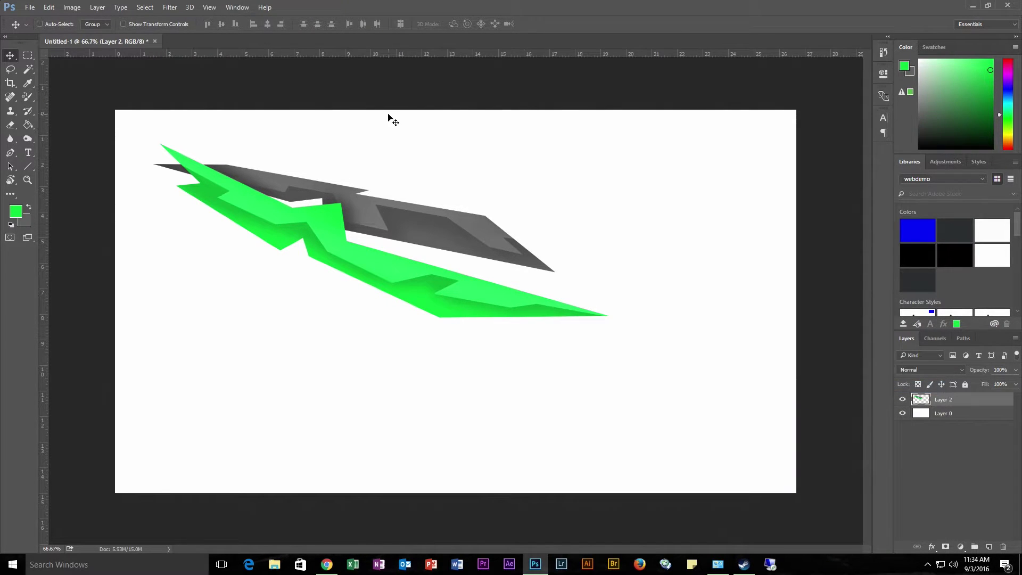
- Duplicate the merged blade layer with the default name
right_click(951, 401)
left_click(829, 116)
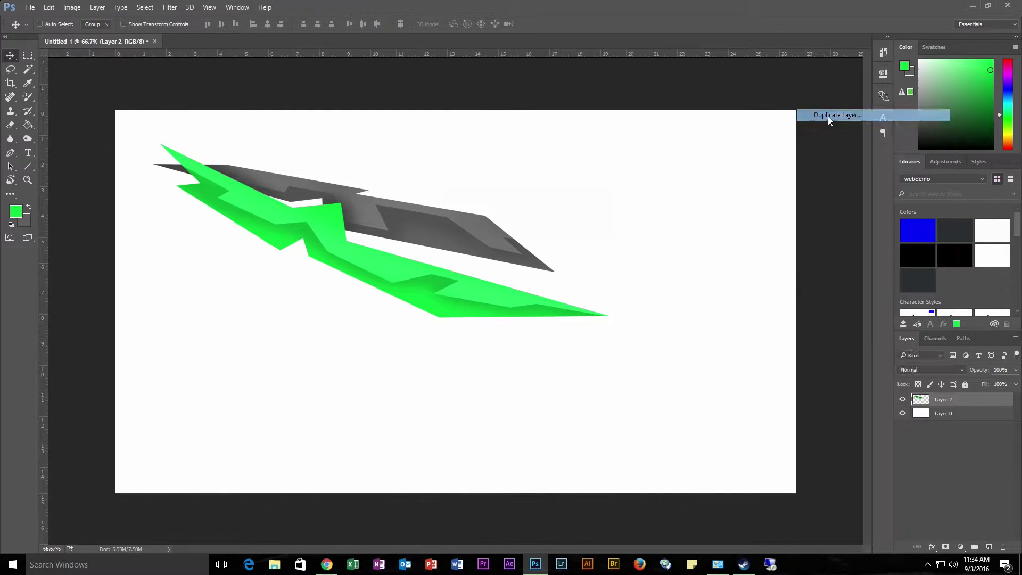
left_click(604, 179)
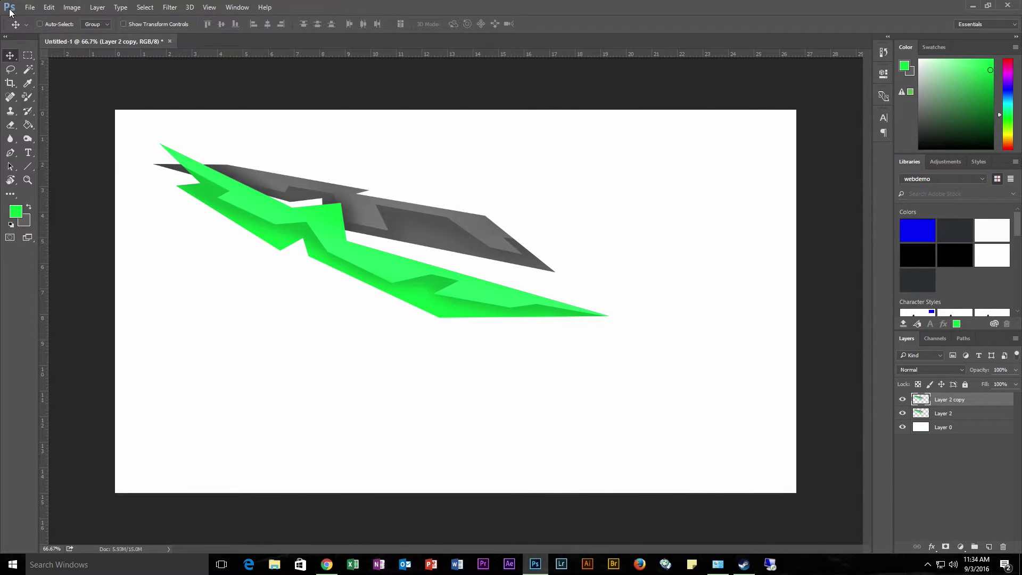
- Scale the duplicate to about 80% width and 73% height, placing it over the middle of the original shapes
key("ctrl+t")
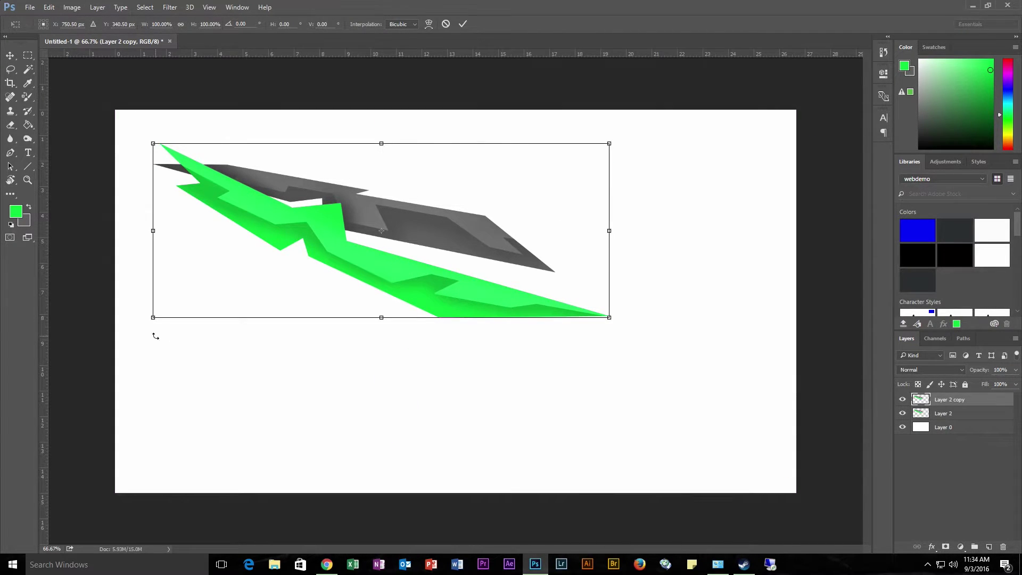
left_click_drag(150, 321, 224, 293)
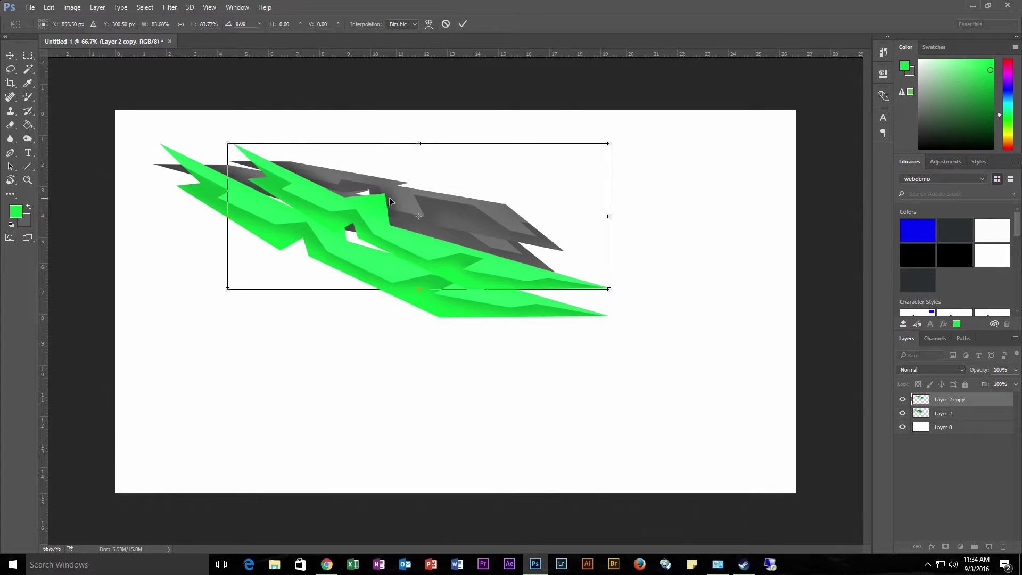
left_click_drag(387, 202, 359, 216)
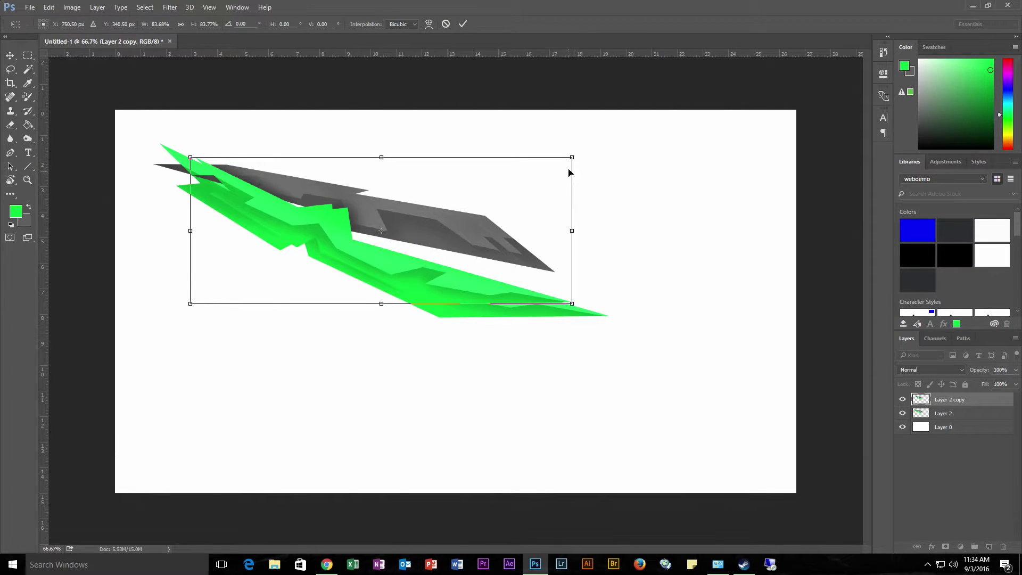
left_click_drag(570, 158, 557, 175)
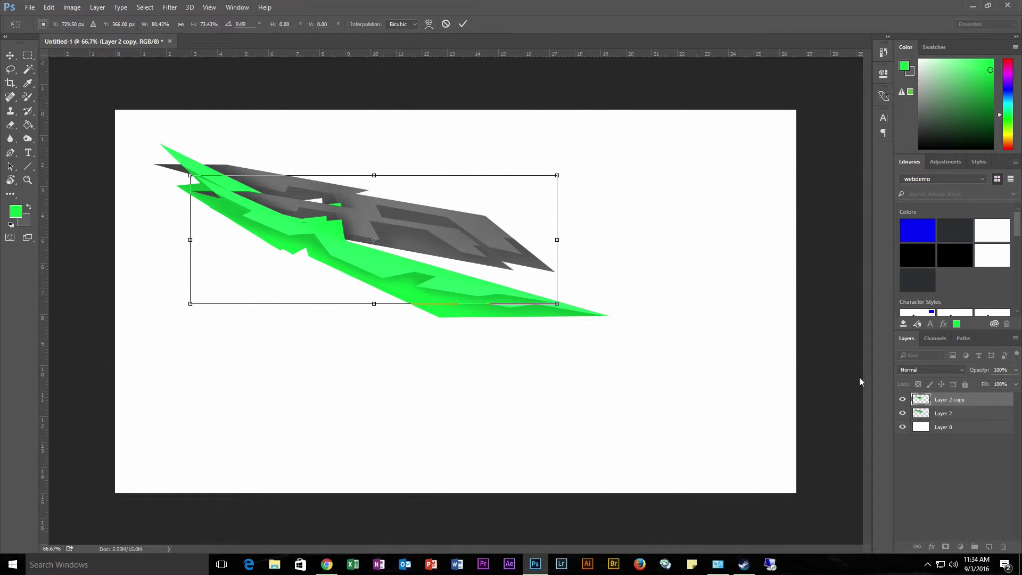
key("Return")
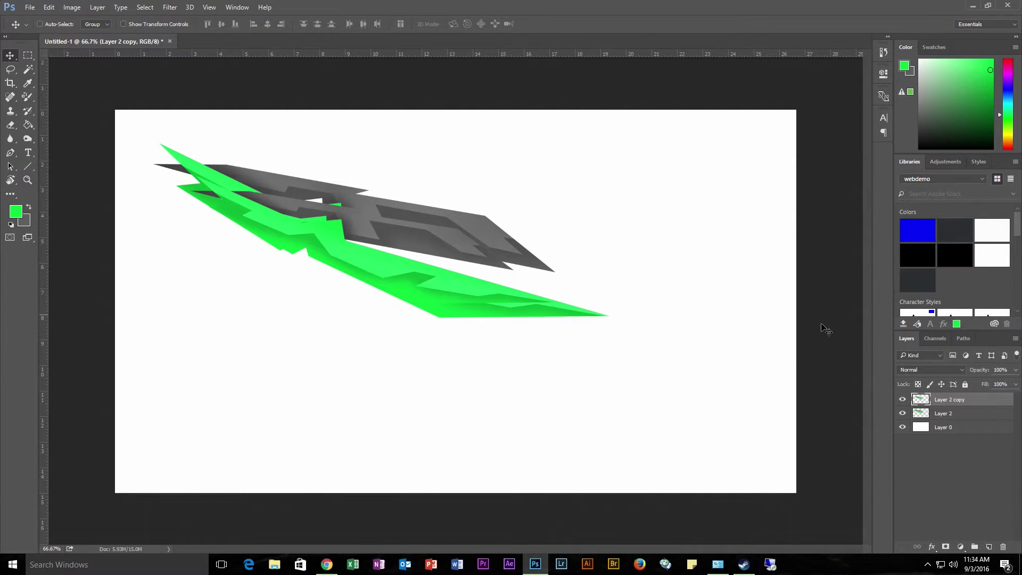
- Move the duplicate below Layer 2 in the stacking order and shift it slightly to the right
left_click_drag(951, 405, 950, 421)
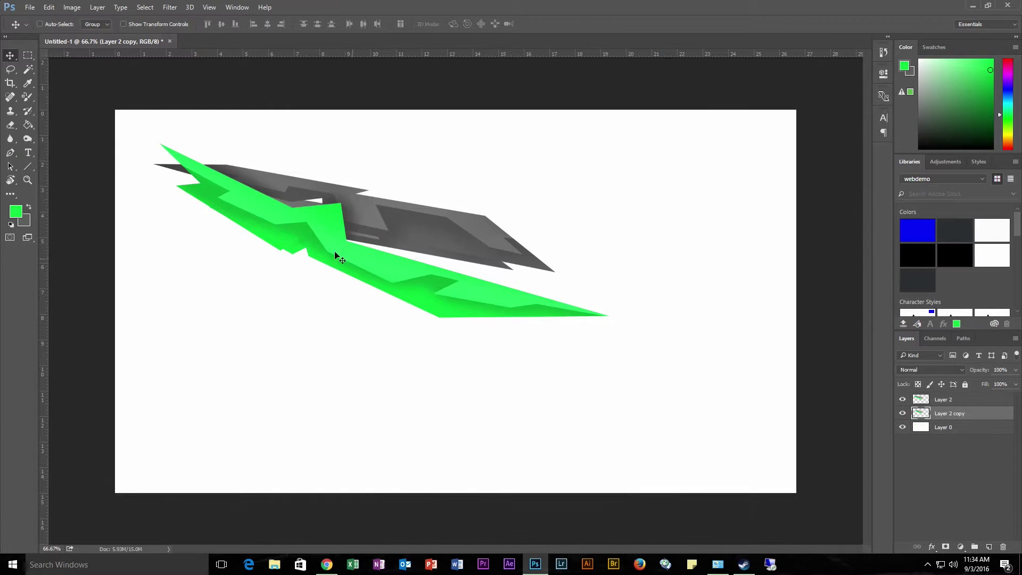
left_click_drag(474, 265, 501, 269)
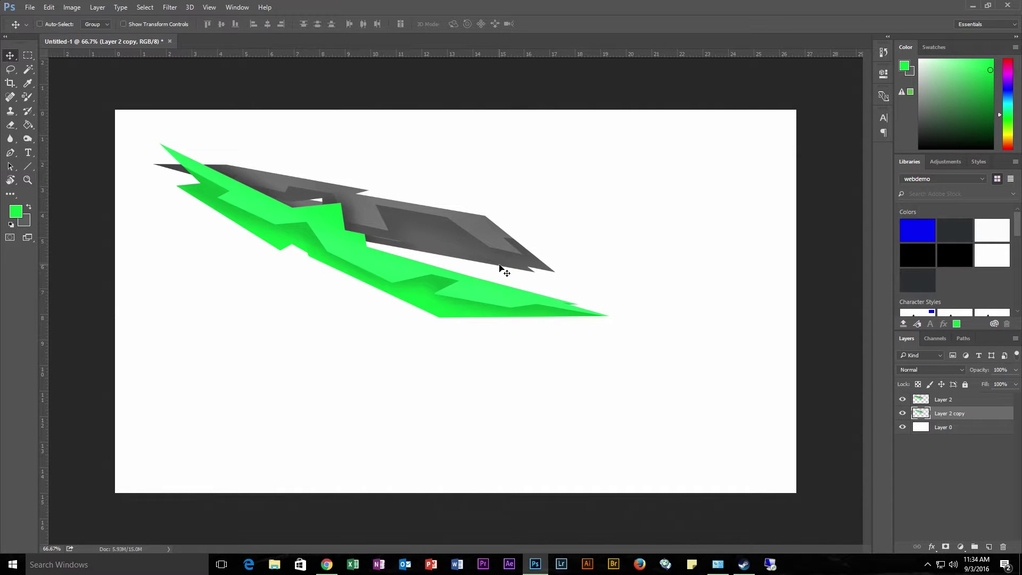
- Free-transform the duplicate to about 132% width and 54% height, rotate it about 12 degrees, and position its tips beyond the original's right end
key("ctrl+t")
left_click_drag(580, 305, 695, 347)
left_click_drag(454, 346, 458, 246)
left_click_drag(727, 255, 702, 317)
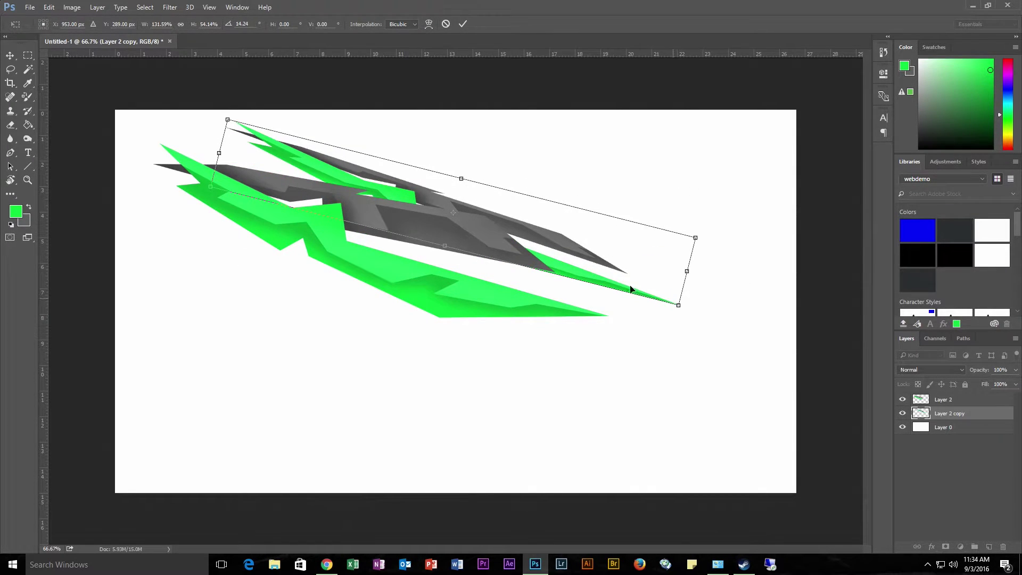
left_click_drag(461, 213, 468, 260)
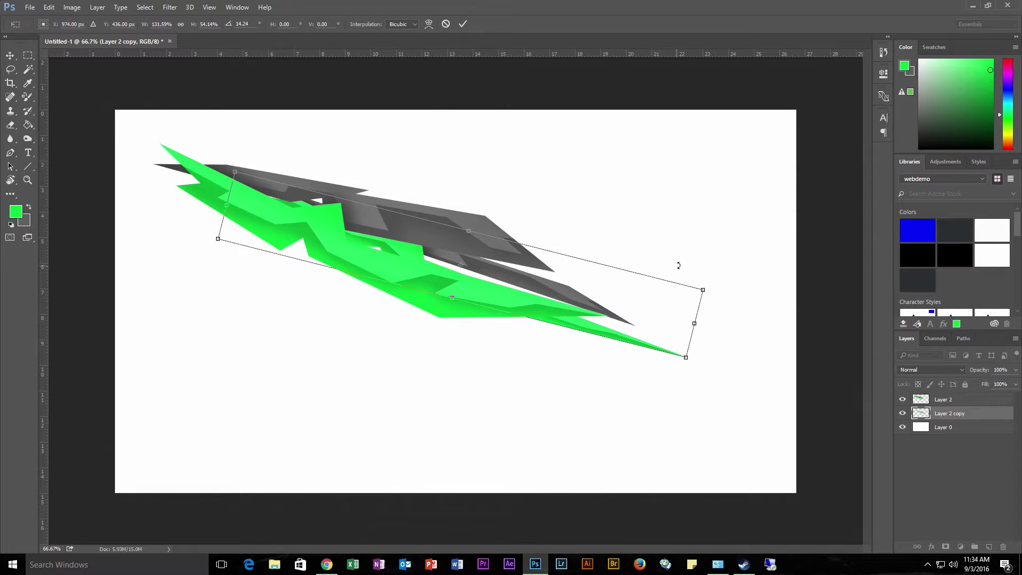
left_click_drag(720, 281, 722, 270)
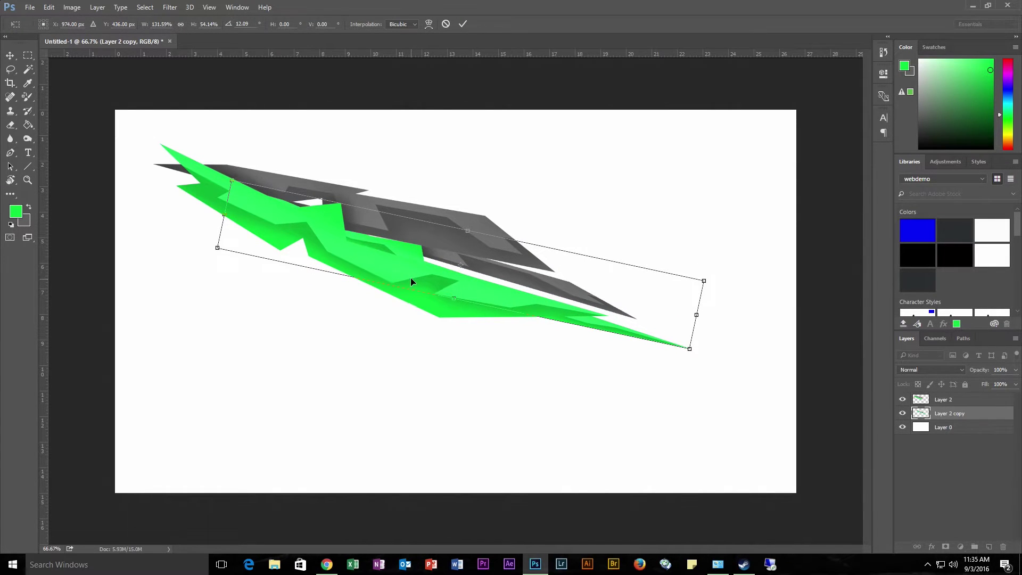
left_click_drag(410, 281, 406, 275)
key("Return")
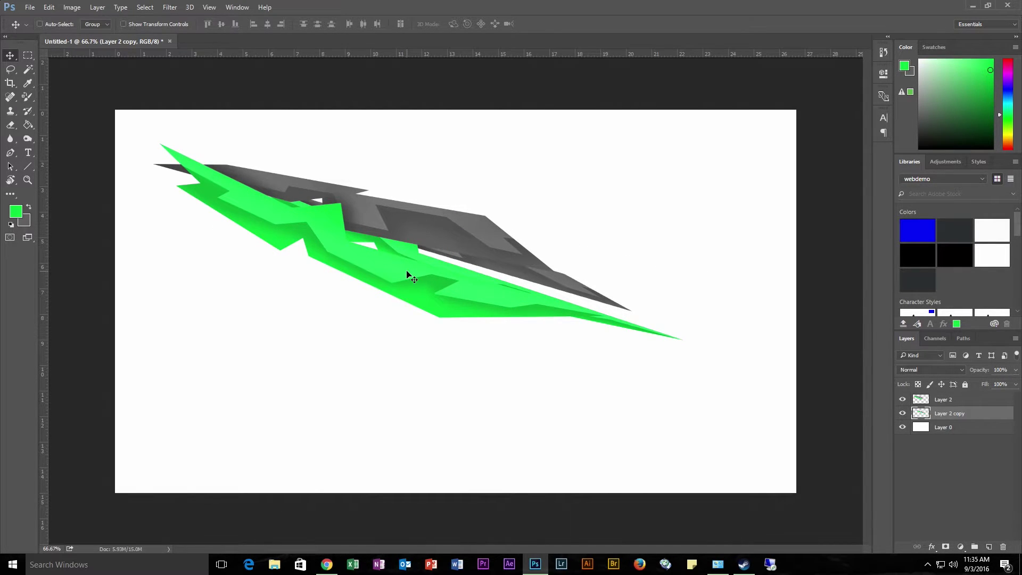
- Select the pixels of Layer 2 copy, burn its visible areas beneath the Layer 2 shapes, and clear the selection
right_click(955, 414)
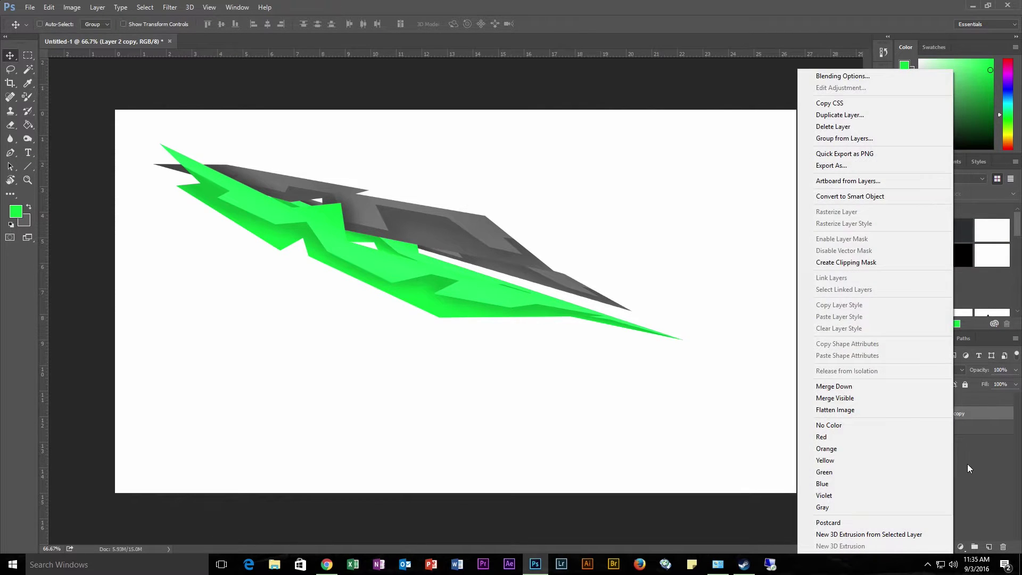
left_click(967, 464)
right_click(923, 414)
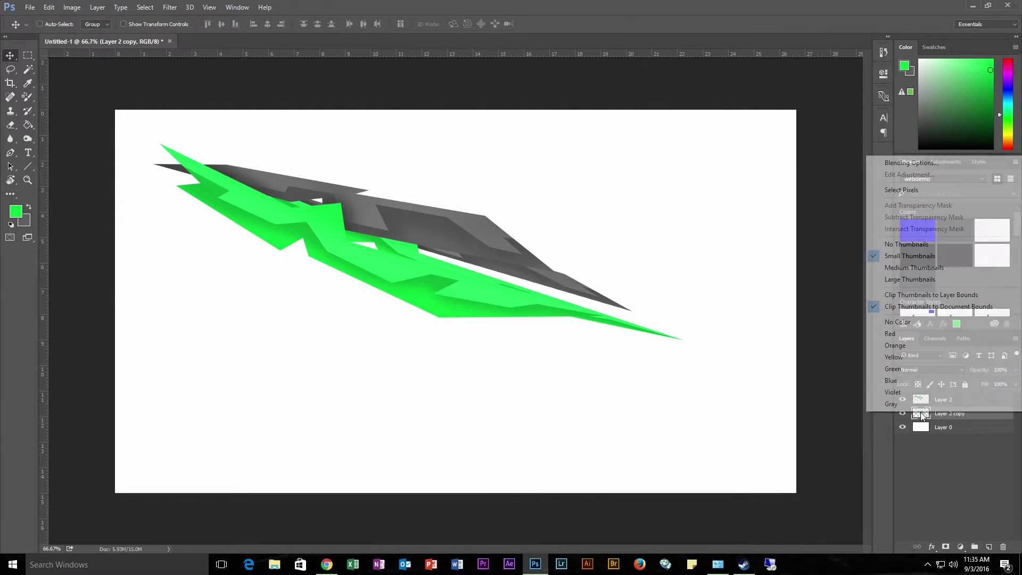
left_click(887, 190)
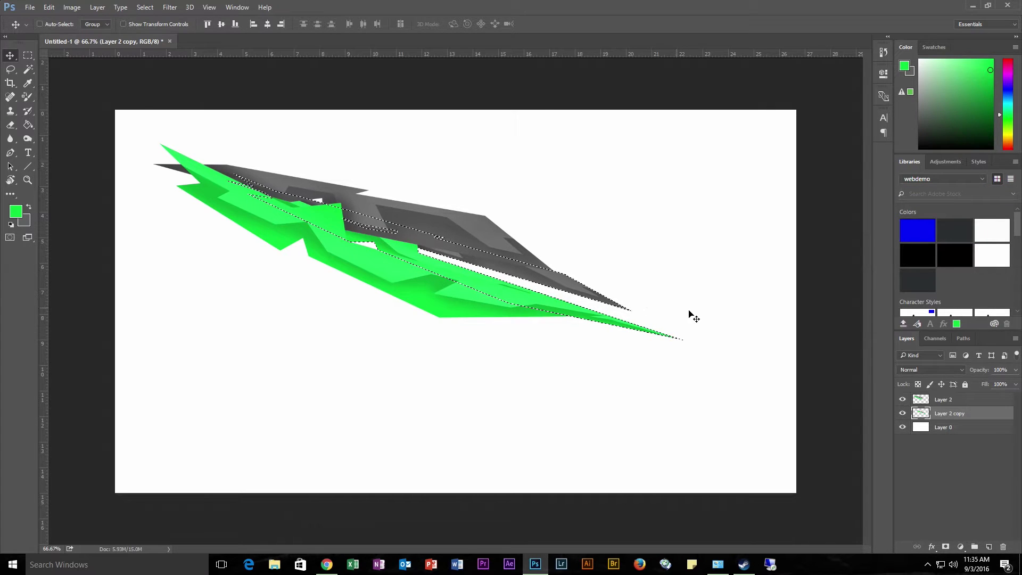
left_click(31, 137)
mouse_move(567, 304)
left_mouse_down()
mouse_move(415, 253)
mouse_move(585, 290)
mouse_move(314, 216)
mouse_move(543, 276)
mouse_move(315, 201)
mouse_move(612, 314)
mouse_move(255, 203)
mouse_move(469, 261)
mouse_move(602, 283)
mouse_move(615, 294)
mouse_move(471, 260)
mouse_move(657, 304)
mouse_move(691, 358)
mouse_move(457, 287)
mouse_move(595, 283)
mouse_move(250, 186)
mouse_move(761, 372)
mouse_move(486, 472)
left_mouse_up()
key("ctrl+d")
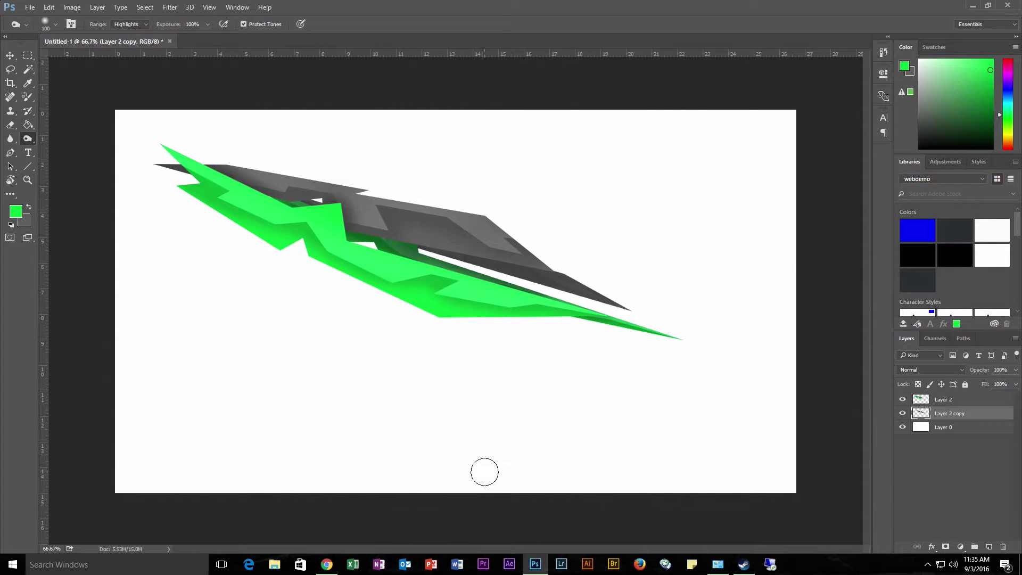
- Duplicate Layer 2 with the default name and place the duplicate below Layer 2 copy in the stacking order
left_click(929, 403)
right_click(946, 401)
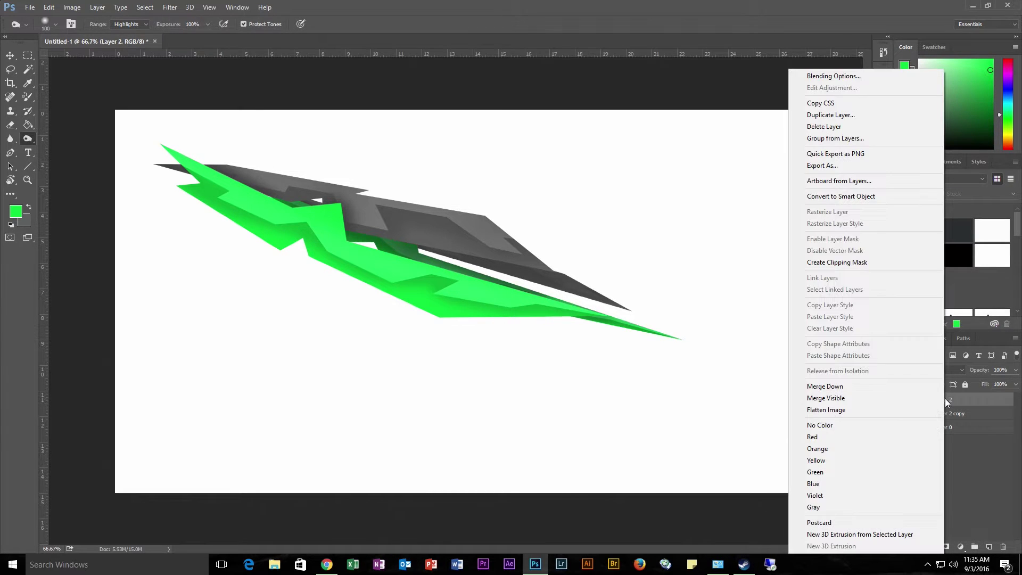
left_click(830, 115)
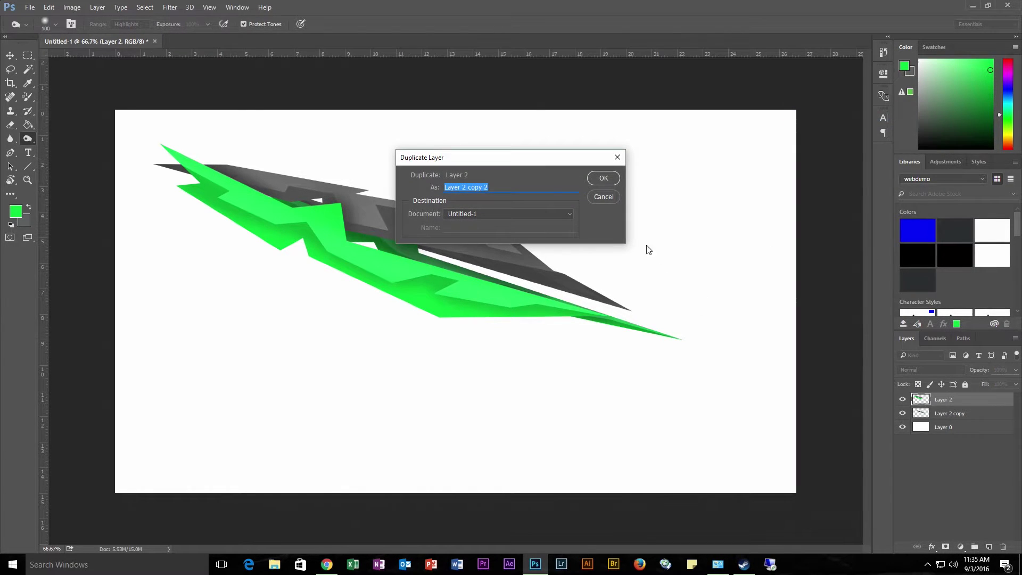
left_click(603, 179)
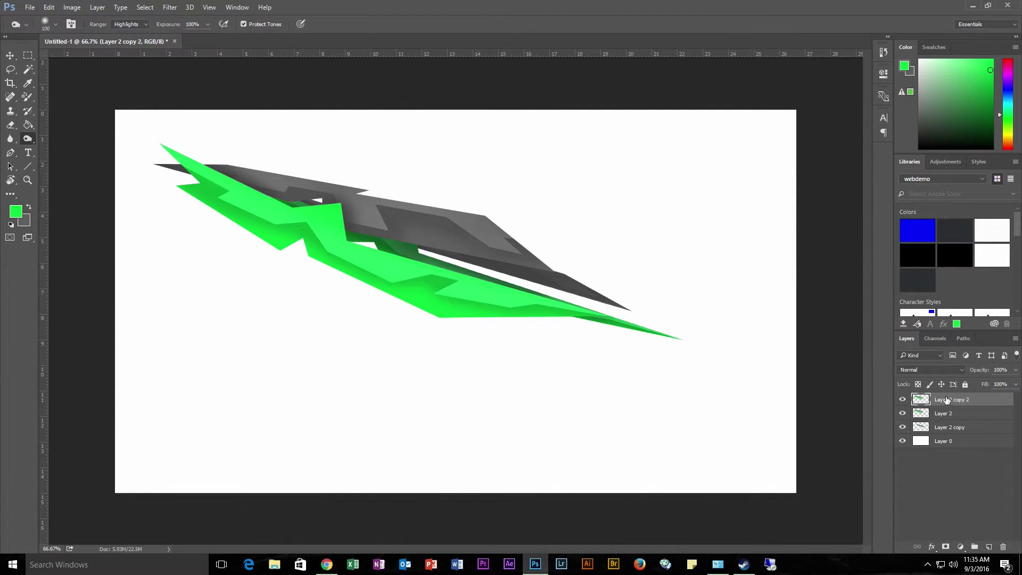
left_click_drag(946, 401, 942, 432)
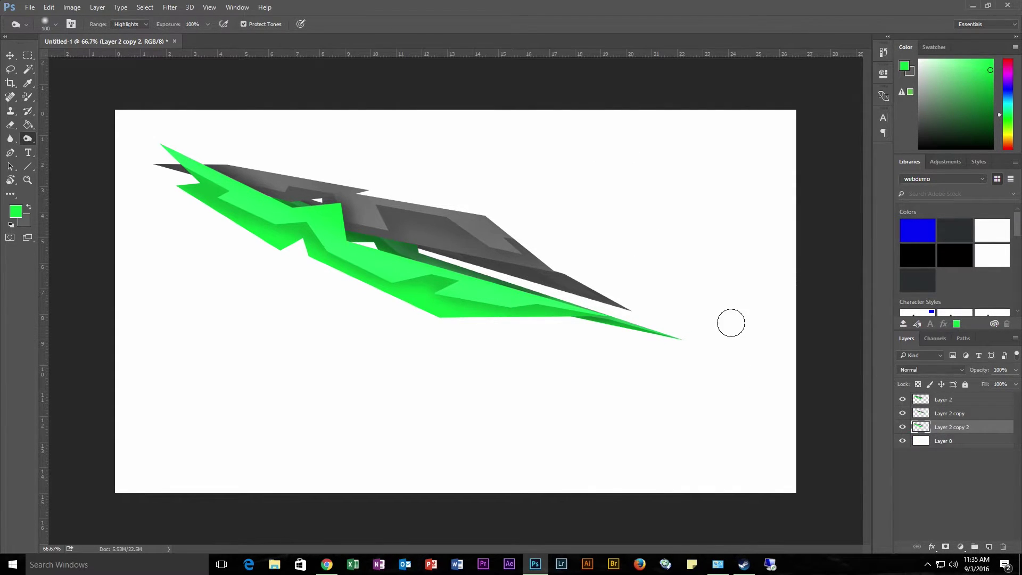
- Free-transform the new duplicate to about 123% width and 226% height, rotated about -4 degrees, behind the other shapes
key("ctrl+t")
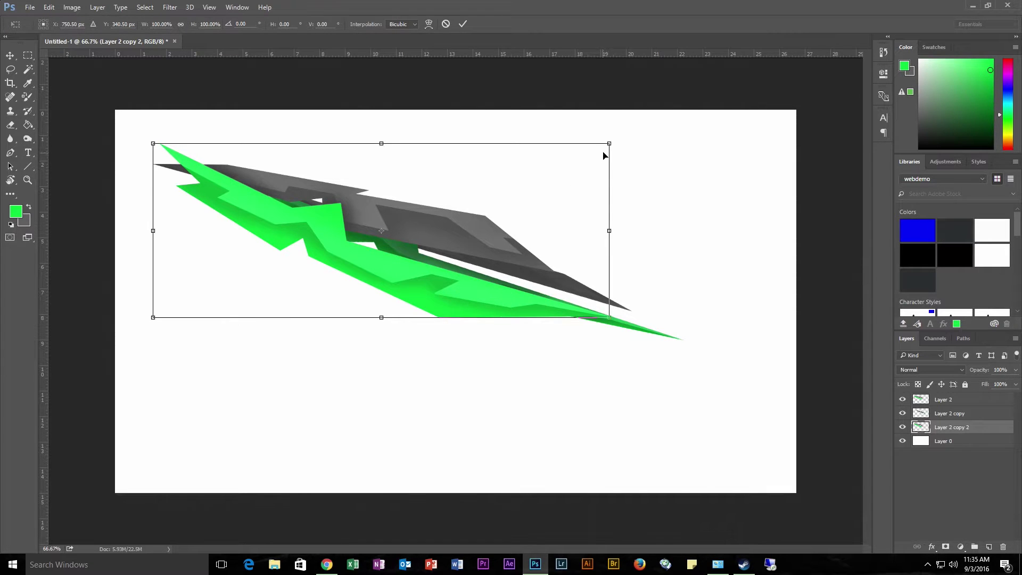
left_click_drag(608, 143, 717, 102)
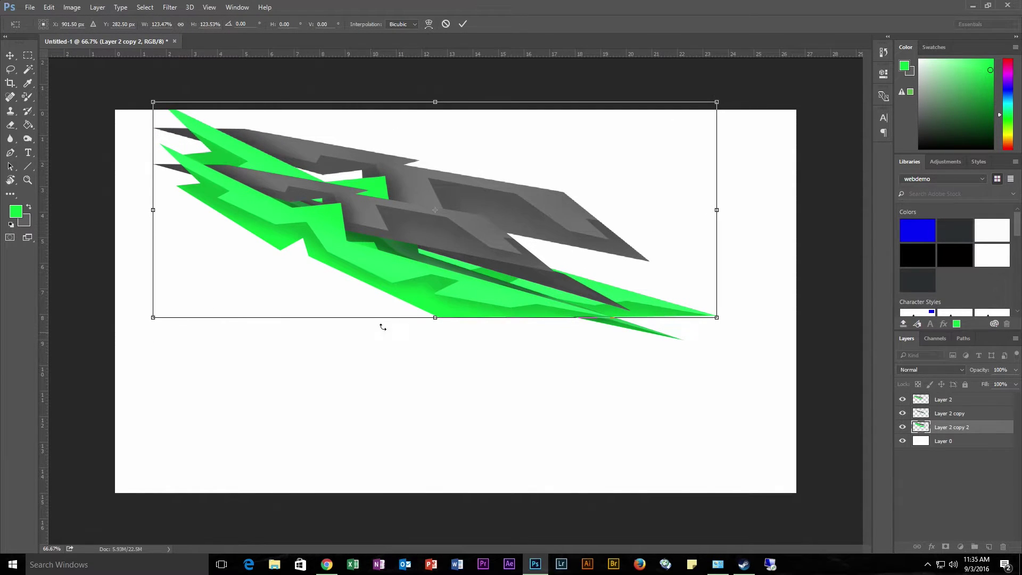
left_click_drag(437, 317, 435, 459)
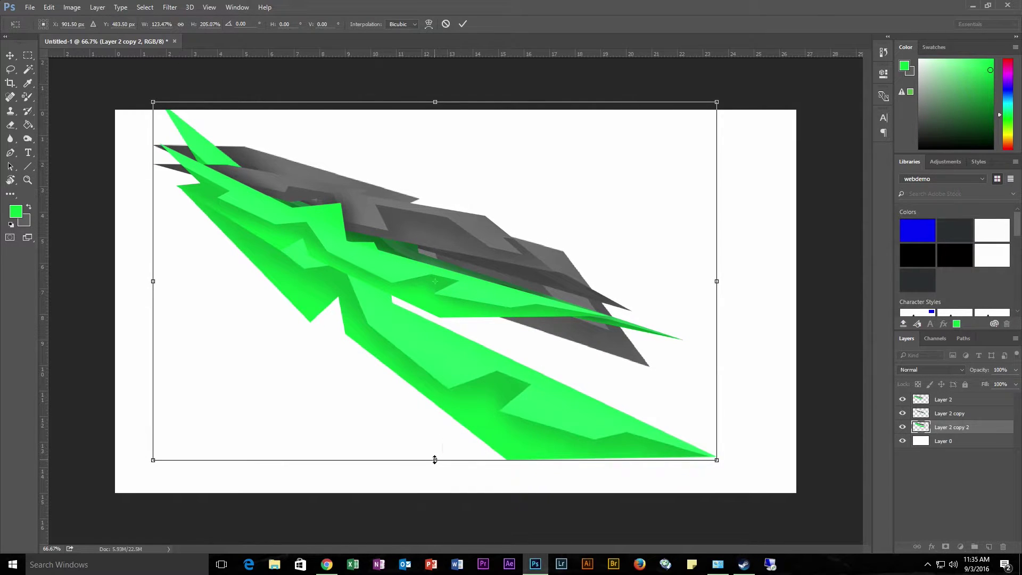
left_click_drag(453, 388, 423, 377)
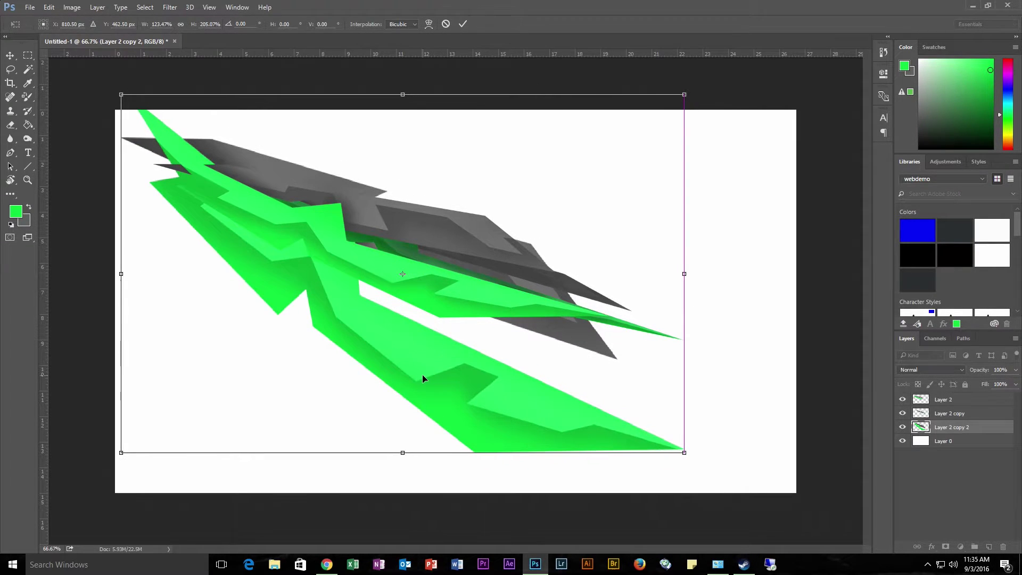
left_click_drag(402, 97, 402, 58)
left_click_drag(479, 180, 488, 233)
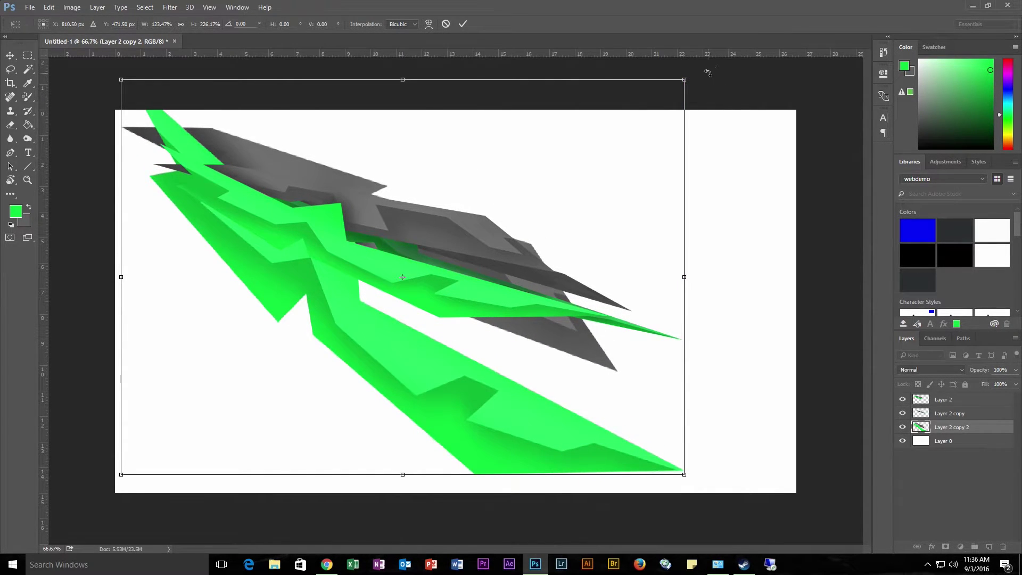
left_click_drag(708, 73, 728, 27)
left_click_drag(551, 220, 566, 204)
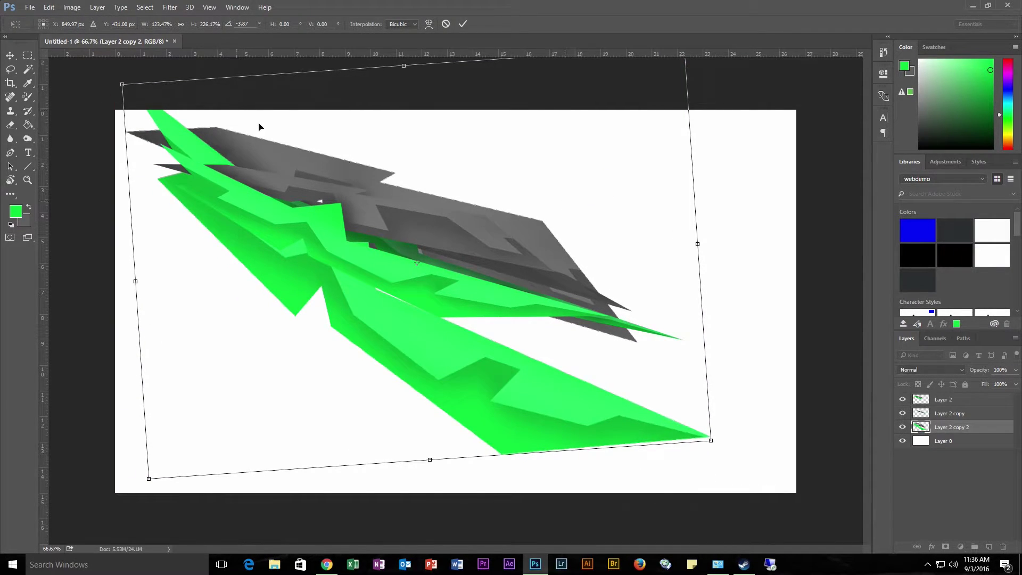
key("Return")
key("o")
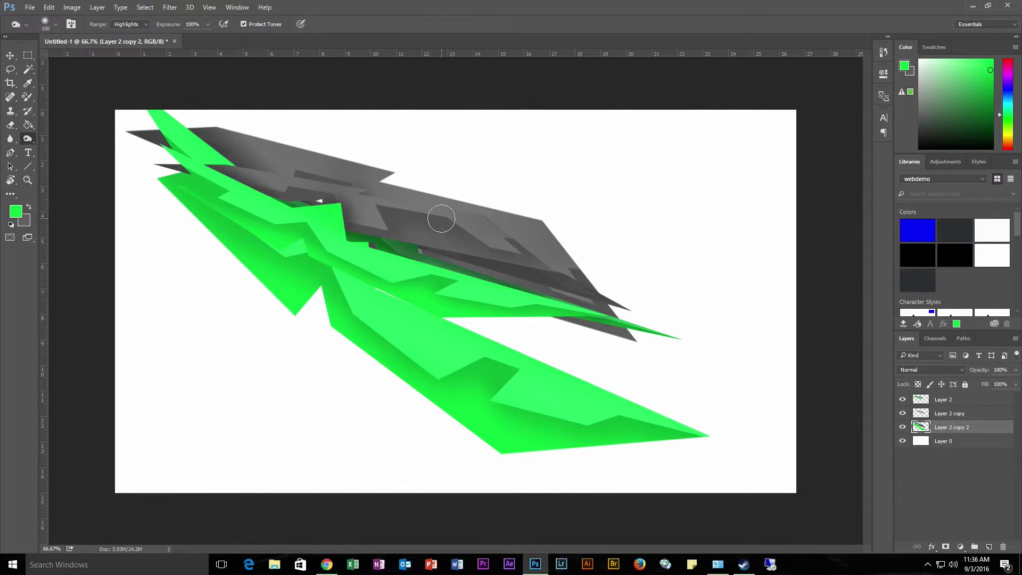
- Flip the enlarged duplicate, Layer 2 copy 2, vertically
left_click(49, 8)
mouse_move(146, 229)
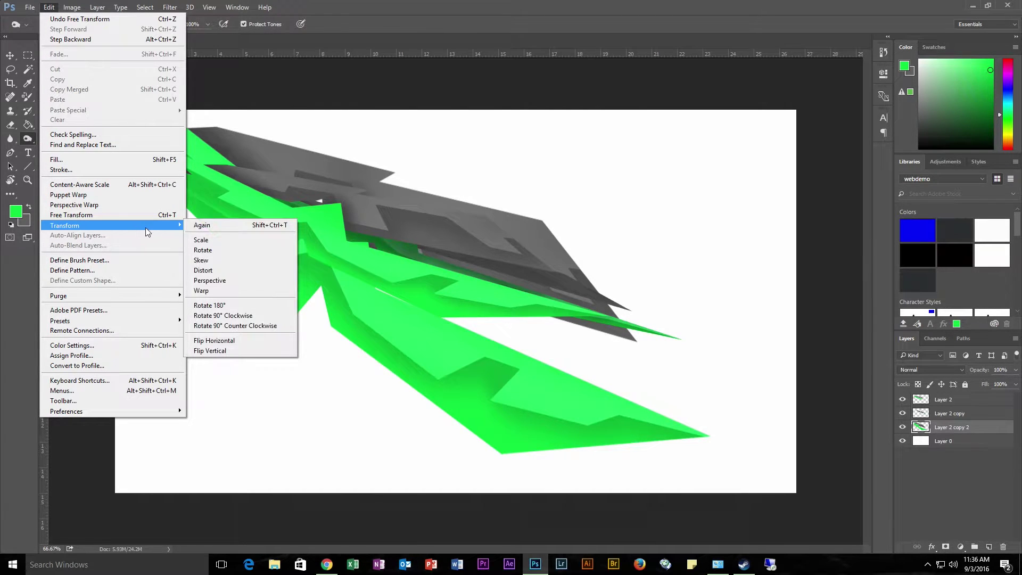
left_click(231, 349)
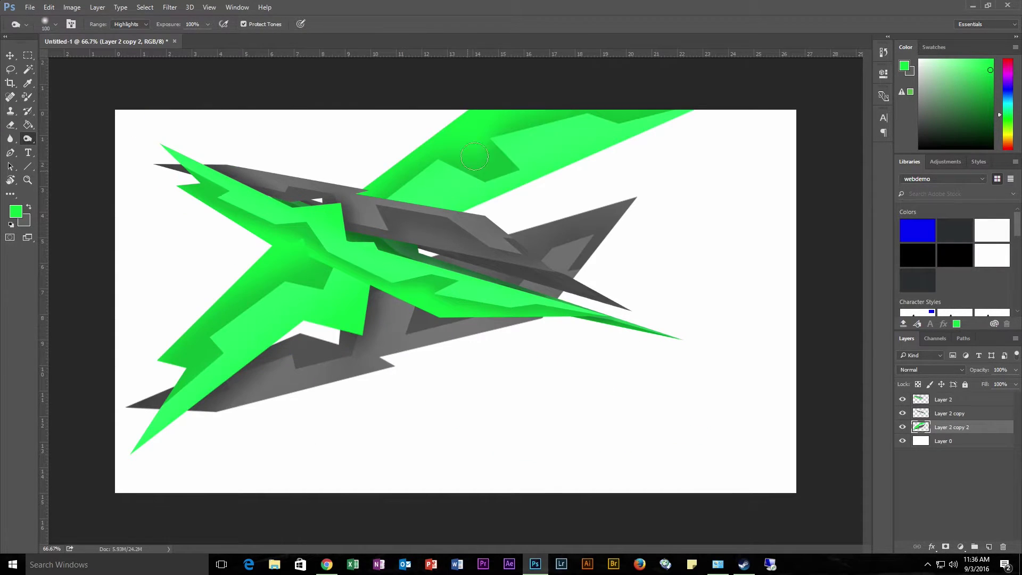
- Rotate the flipped duplicate about 50 degrees clockwise so it follows the diagonal of the upper shapes, and apply the transformation
key("ctrl+t")
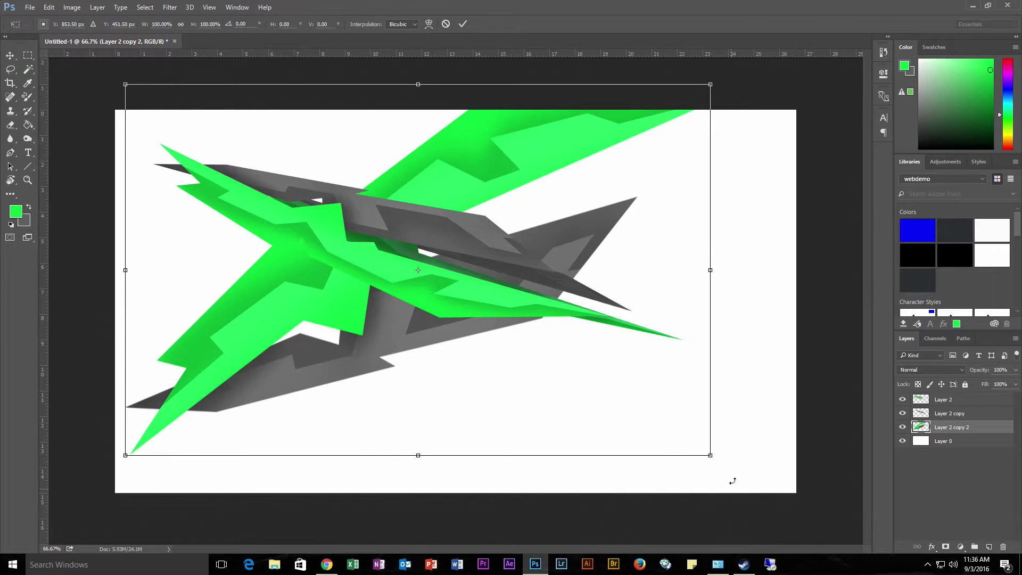
left_click_drag(732, 481, 472, 548)
left_click_drag(502, 205, 483, 196)
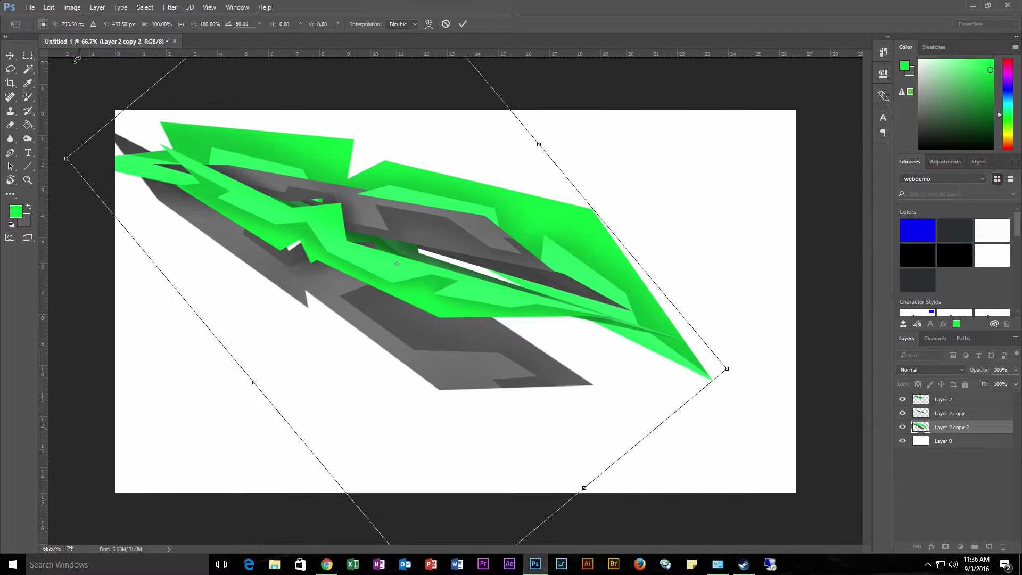
left_click(10, 56)
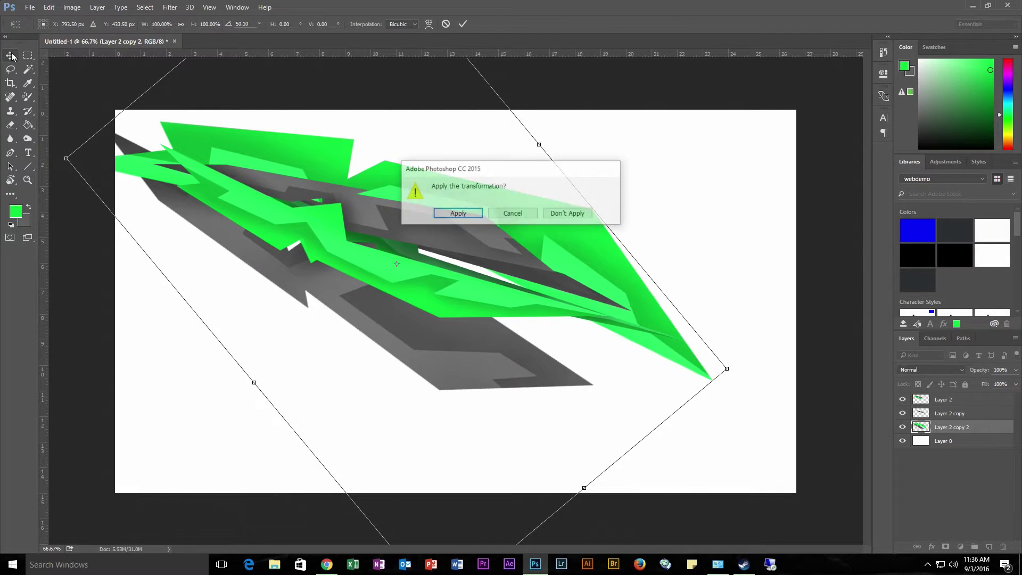
left_click(458, 214)
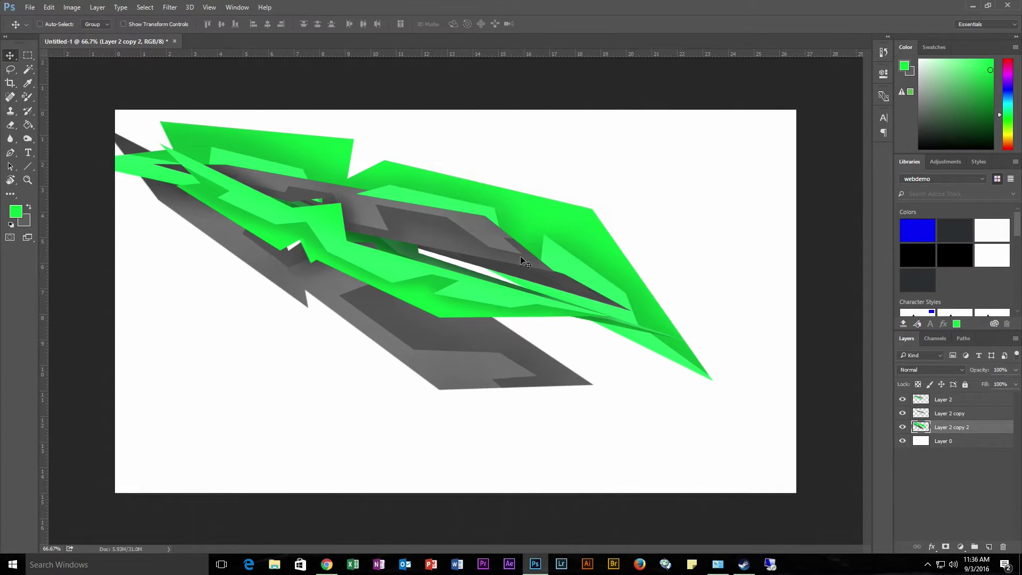
- Select the pixels of Layer 2 copy 2, burn shadows where it borders the upper shapes, and clear the selection
right_click(923, 431)
left_click(922, 488)
right_click(920, 429)
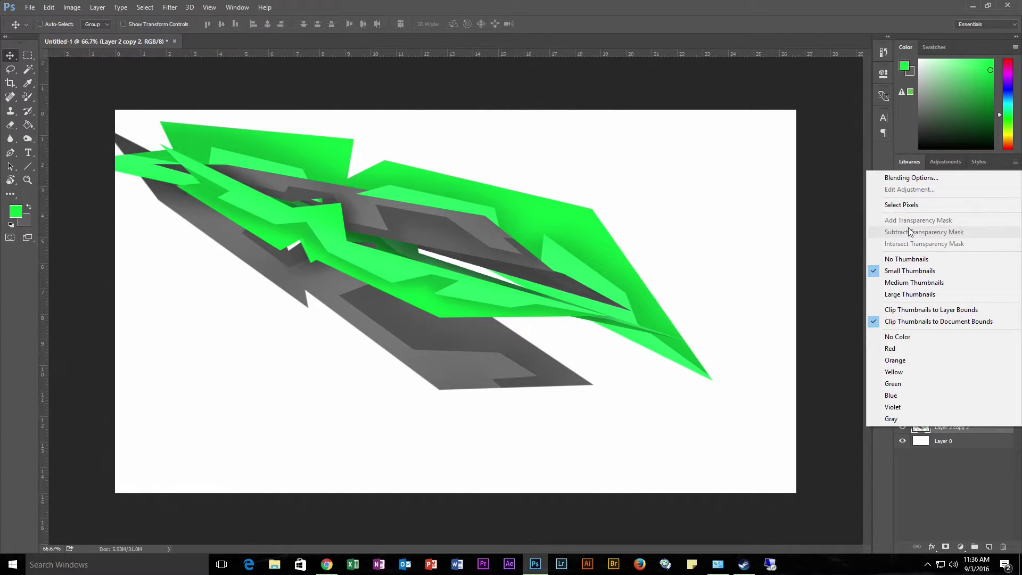
left_click(907, 204)
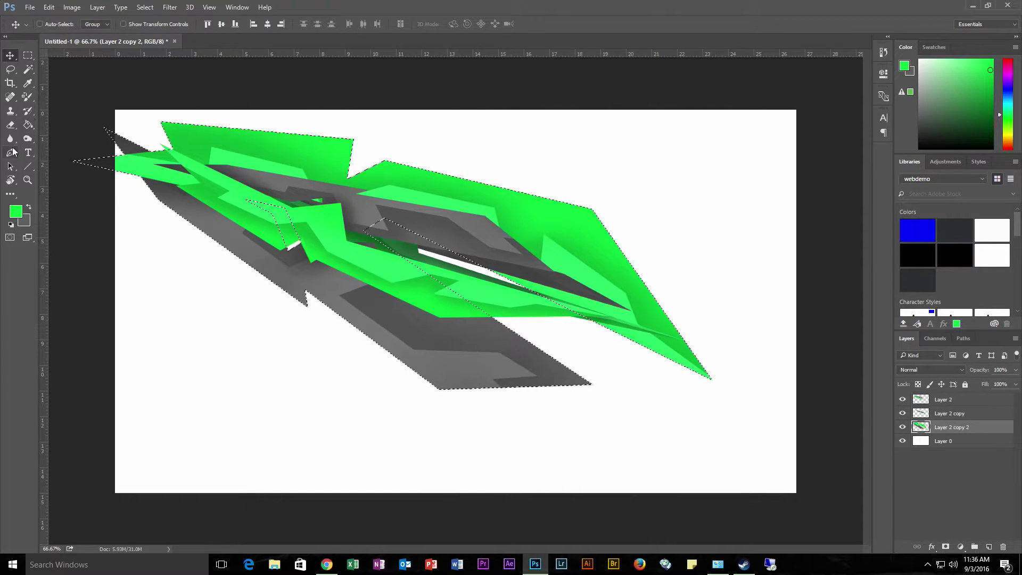
left_click(28, 140)
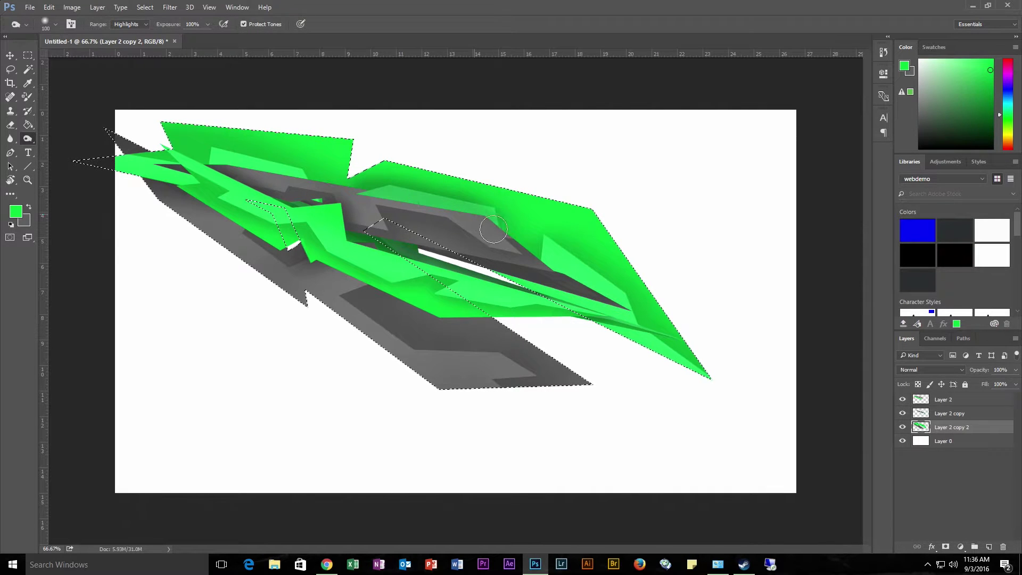
left_click_drag(568, 282, 615, 310)
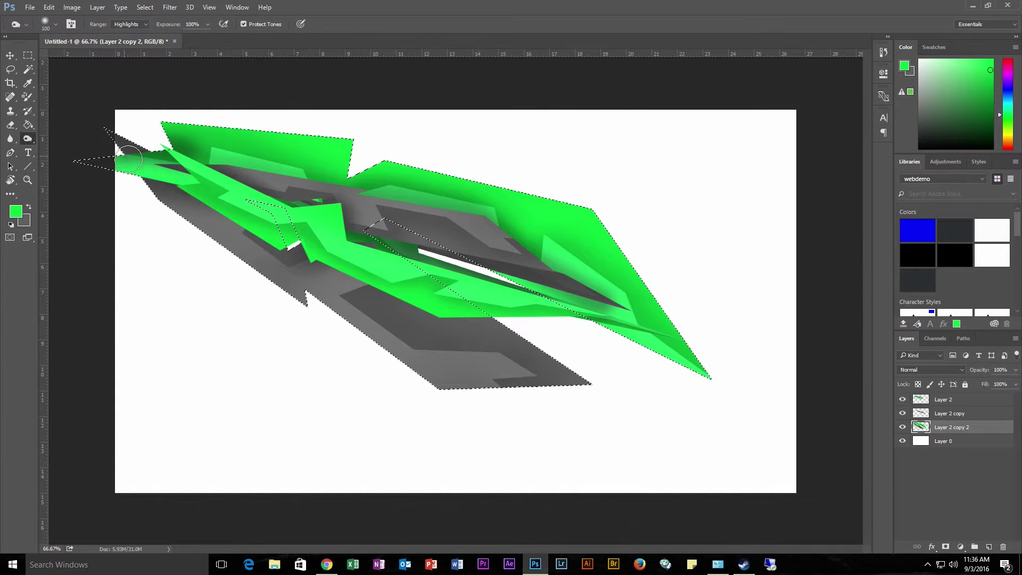
left_click_drag(209, 158, 304, 160)
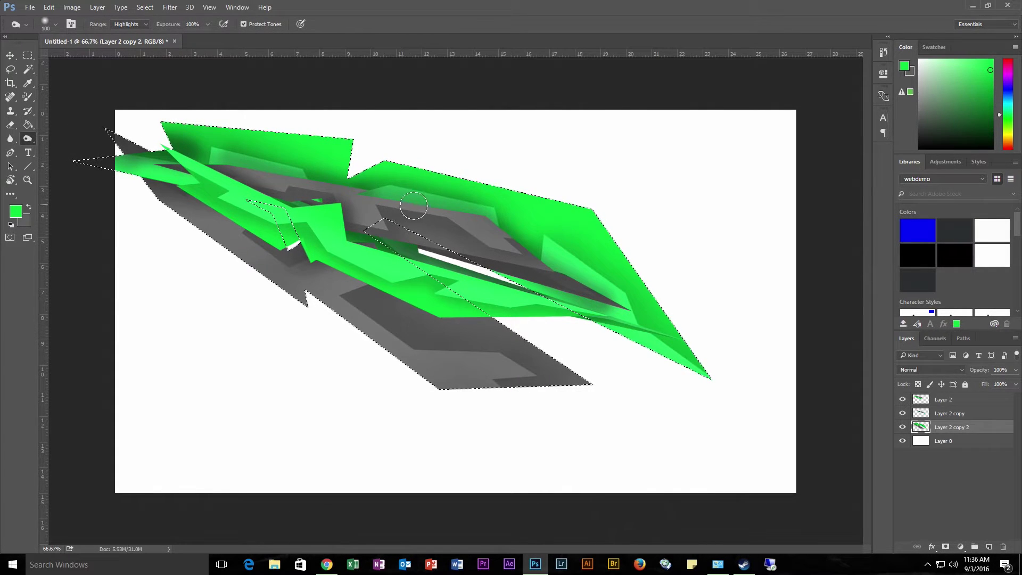
left_click_drag(574, 283, 623, 331)
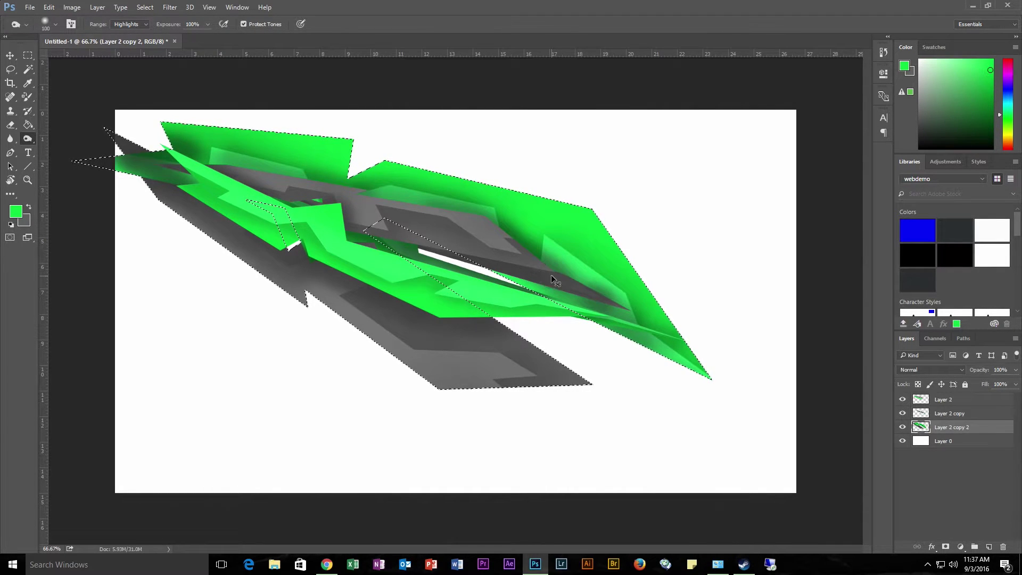
key("ctrl+d")
- Merge Layer 2, Layer 2 copy and Layer 2 copy 2 into one layer
left_click(944, 403, "shift")
right_click(944, 405)
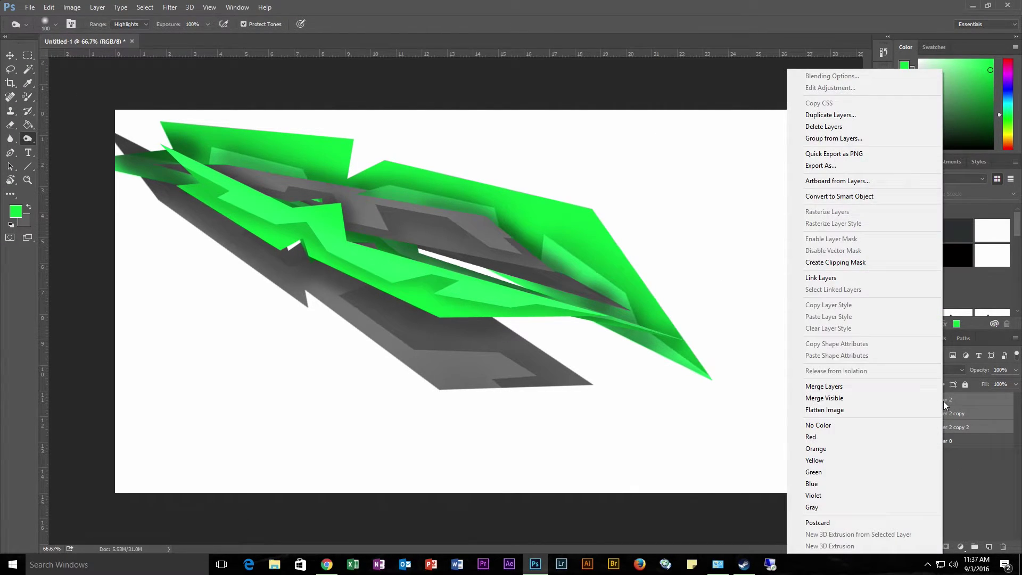
left_click(983, 466)
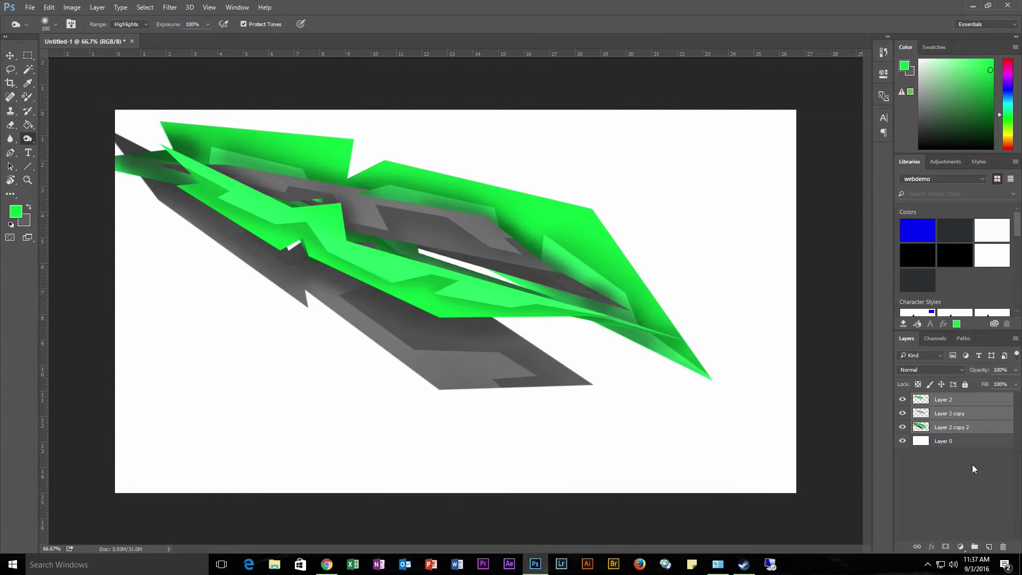
right_click(953, 413)
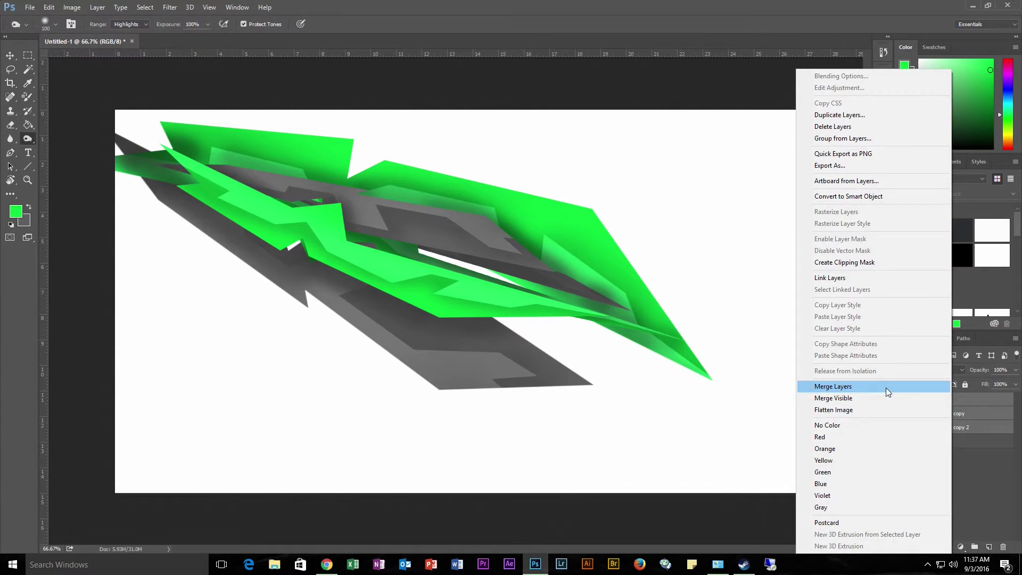
left_click(885, 388)
- Enlarge the merged Layer 2 to about 113%, rotate it about 13 degrees clockwise so it extends from the canvas's upper-left corner, and apply the transformation
left_click(10, 58)
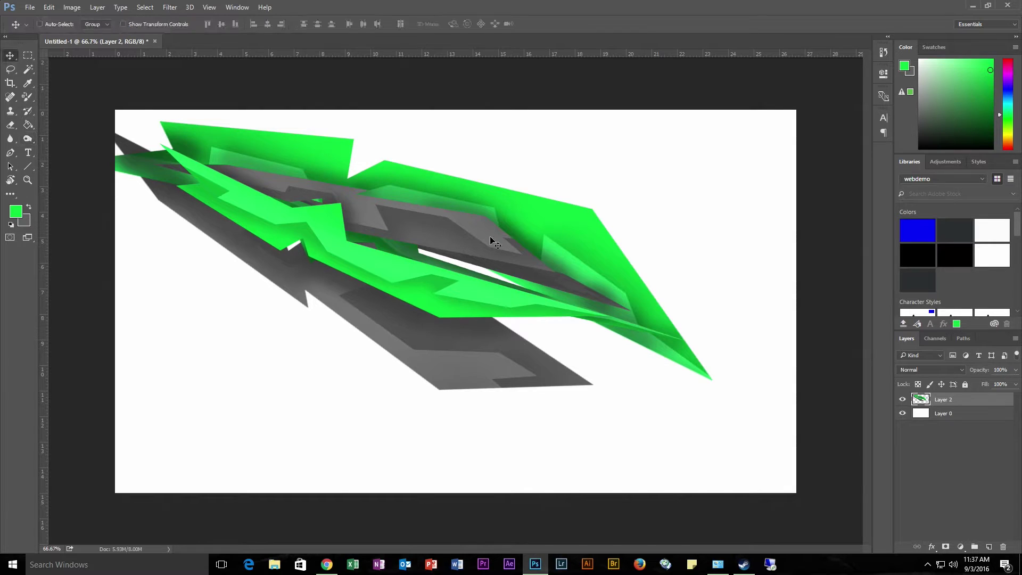
key("ctrl+t")
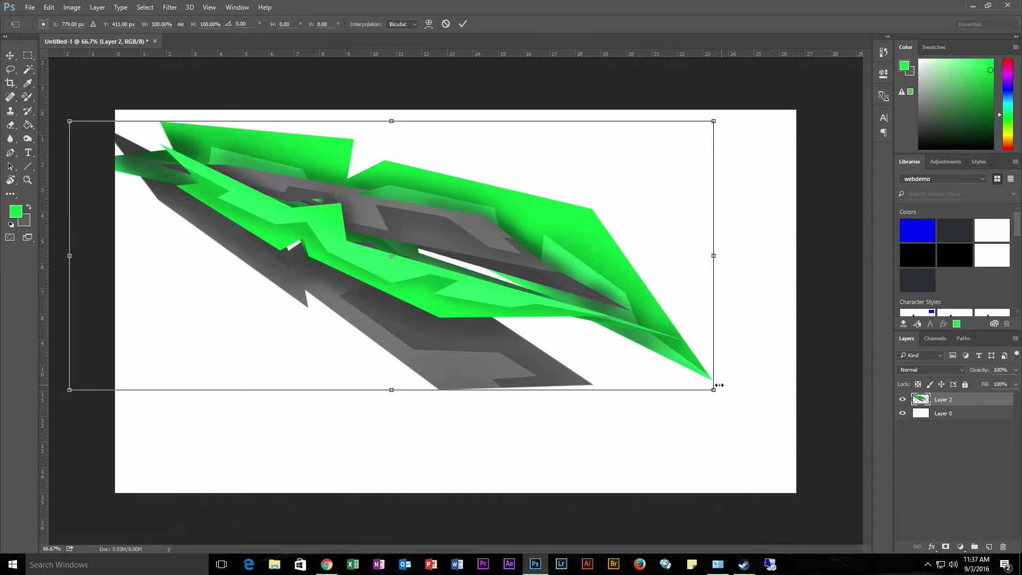
left_click_drag(719, 384, 785, 433)
left_click_drag(532, 320, 476, 305)
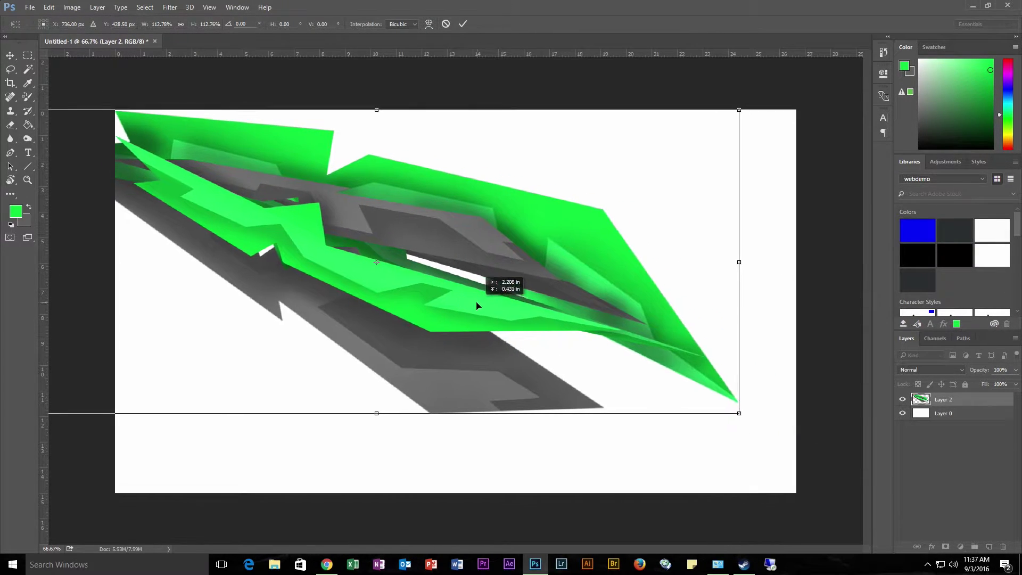
left_click_drag(743, 418, 682, 507)
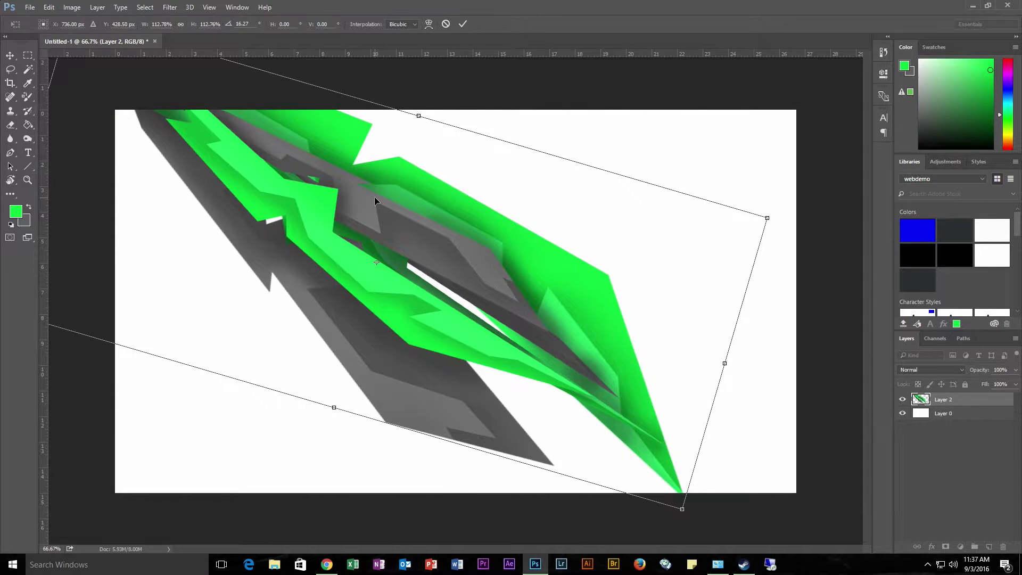
left_click_drag(374, 198, 341, 225)
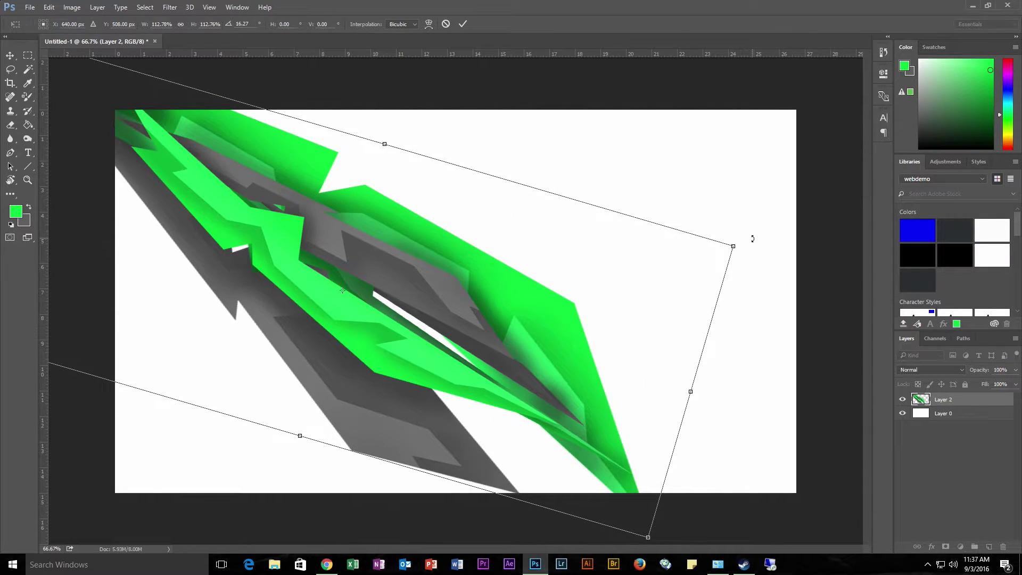
left_click_drag(753, 238, 764, 216)
left_click_drag(374, 260, 357, 240)
left_click_drag(727, 205, 728, 194)
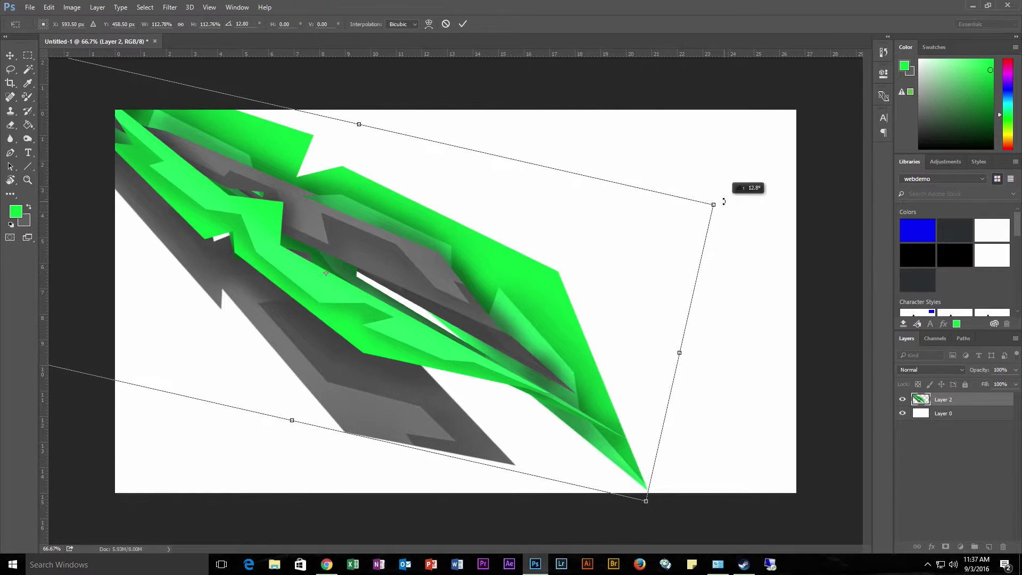
left_click_drag(403, 257, 396, 254)
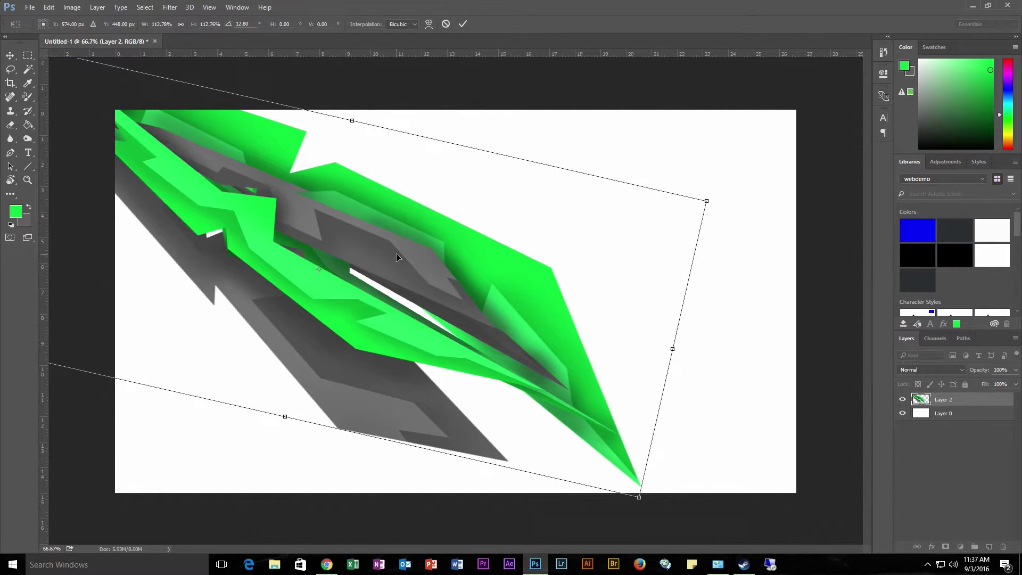
key("Return")
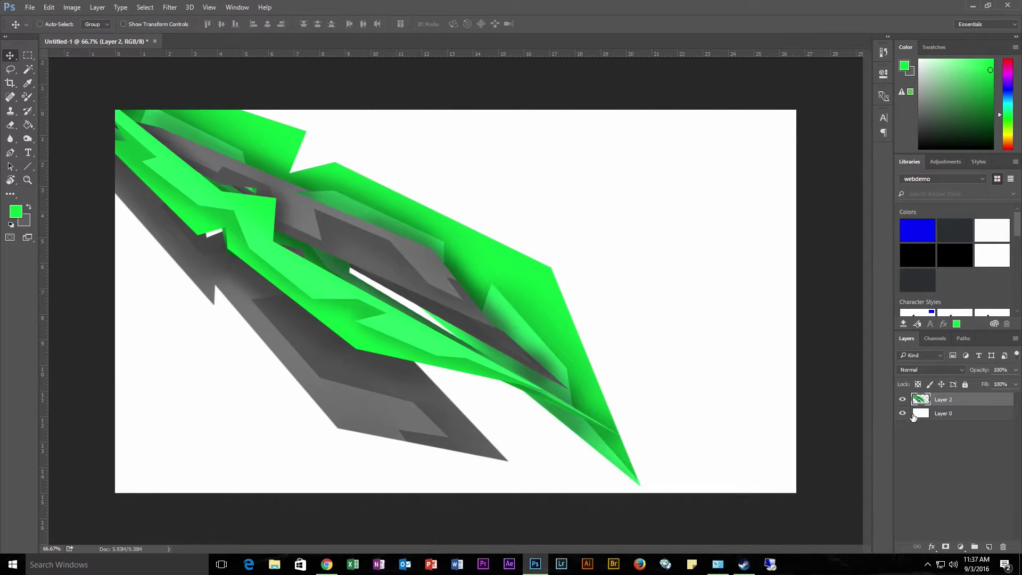
- Duplicate Layer 2 as Layer 2 copy and flip the duplicate vertically
right_click(951, 404)
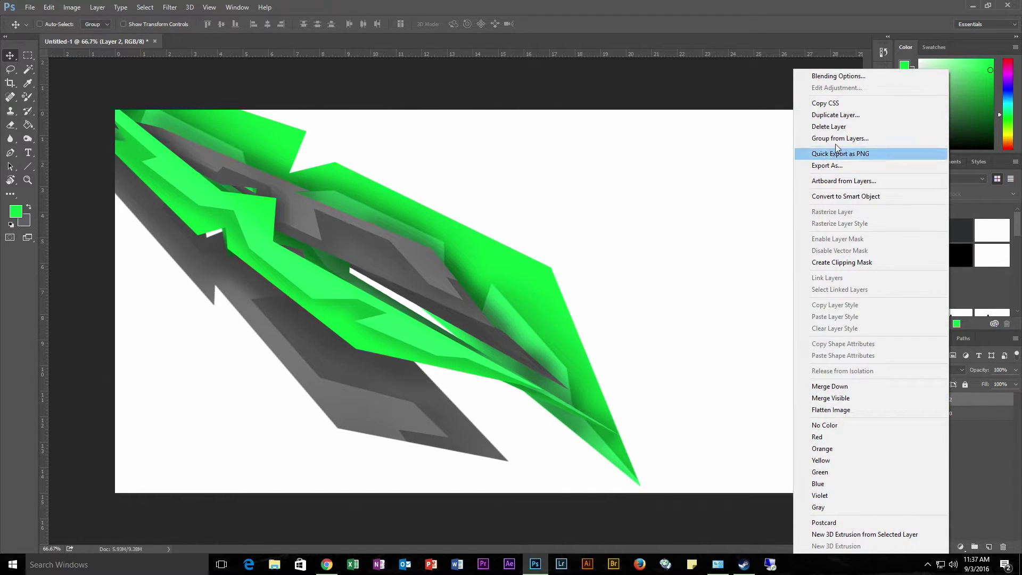
left_click(852, 115)
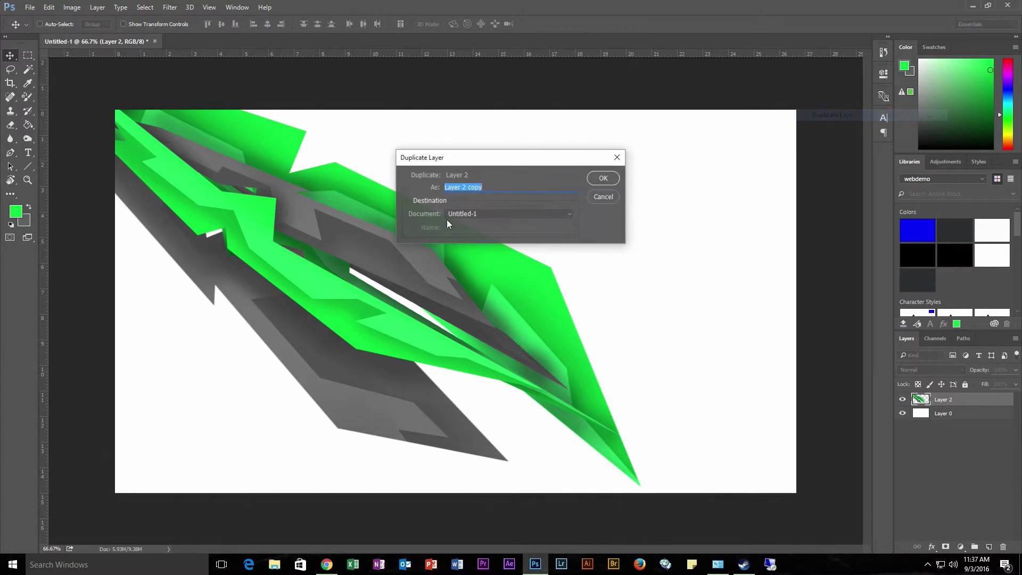
left_click(604, 182)
left_click(48, 8)
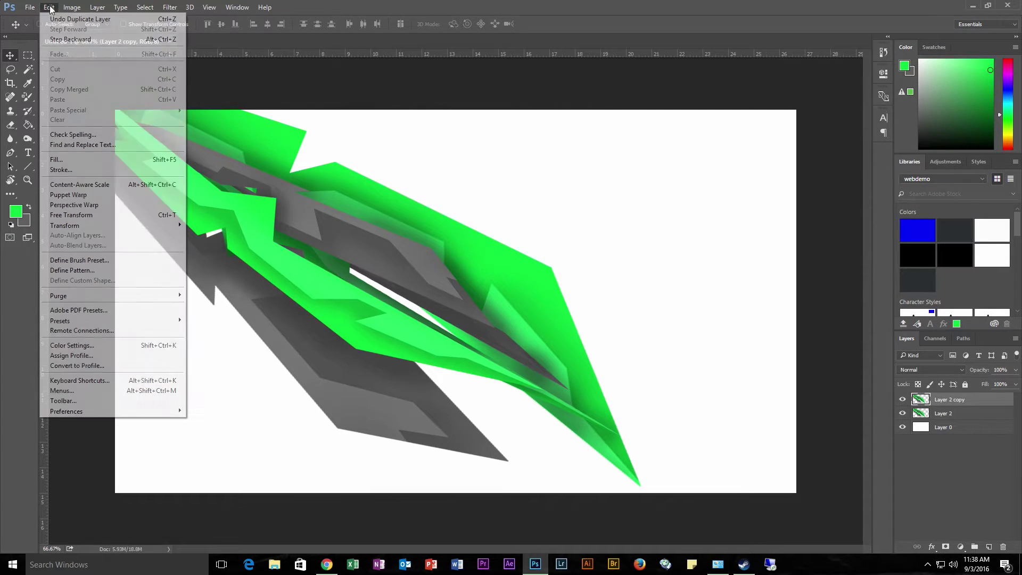
mouse_move(117, 229)
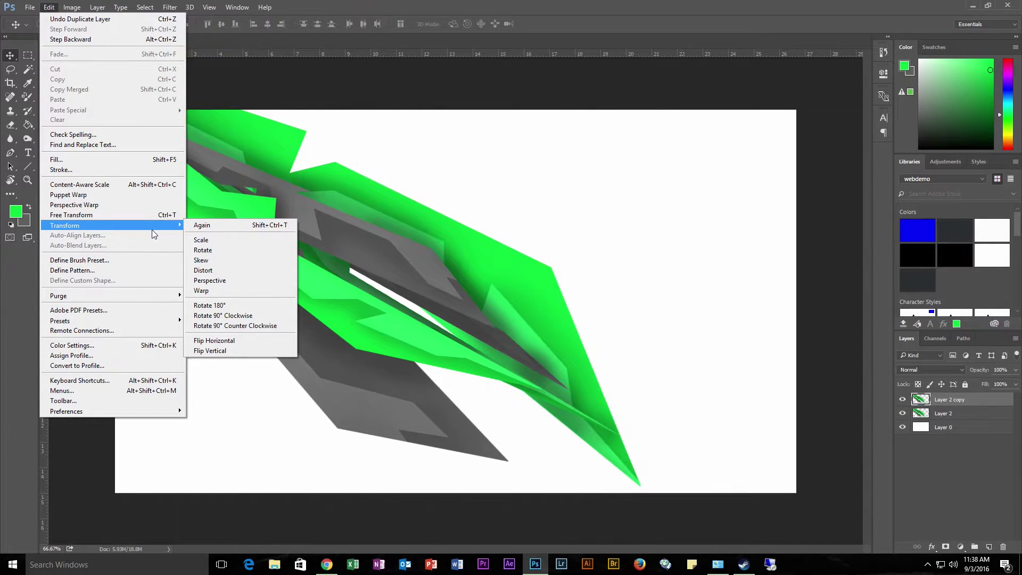
left_click(235, 352)
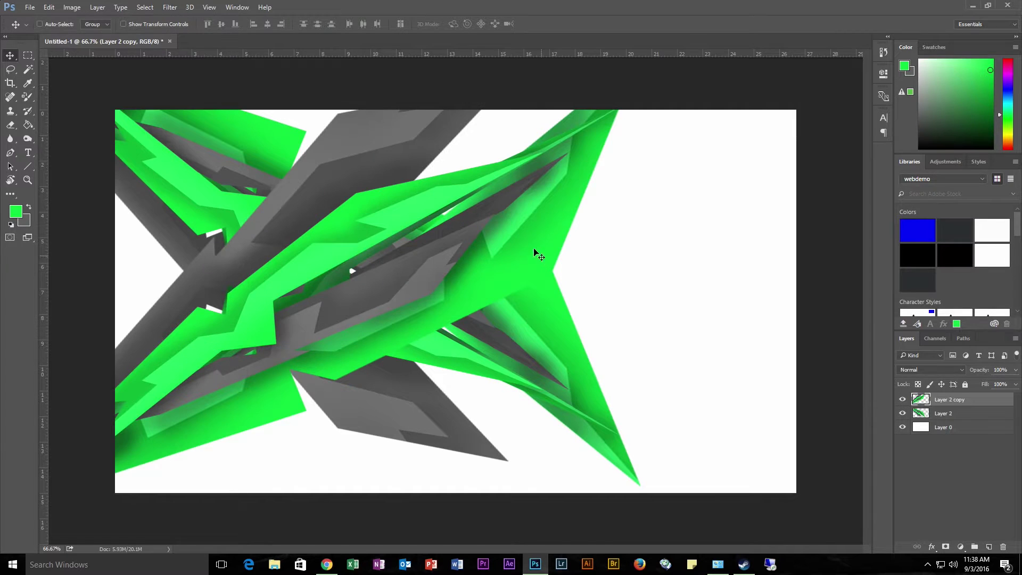
- Rotate the flipped Layer 2 copy to about 48 degrees and scale it to about 80% width and 59% height
key("ctrl+t")
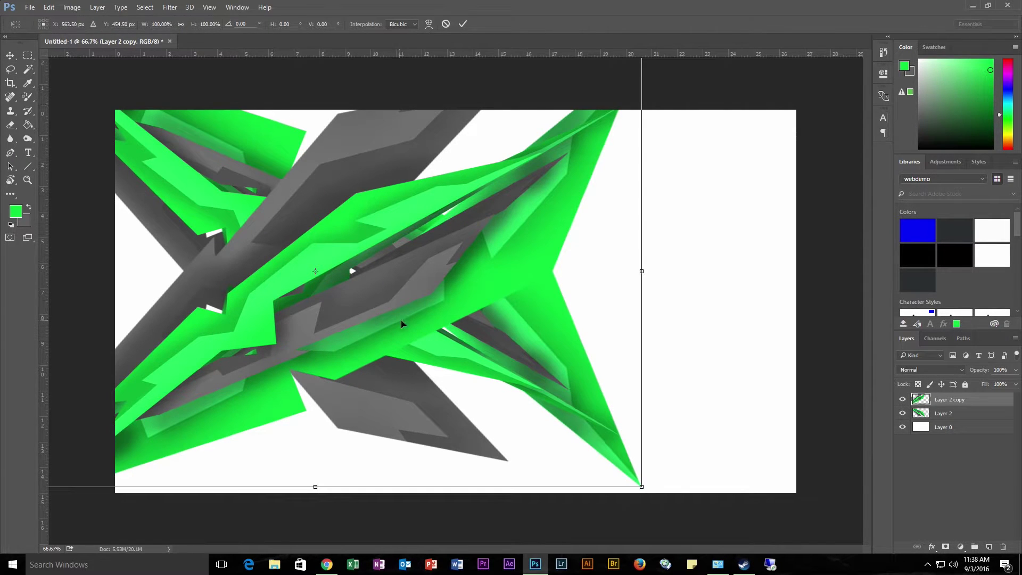
left_click_drag(654, 514, 285, 542)
left_click_drag(287, 239, 357, 254)
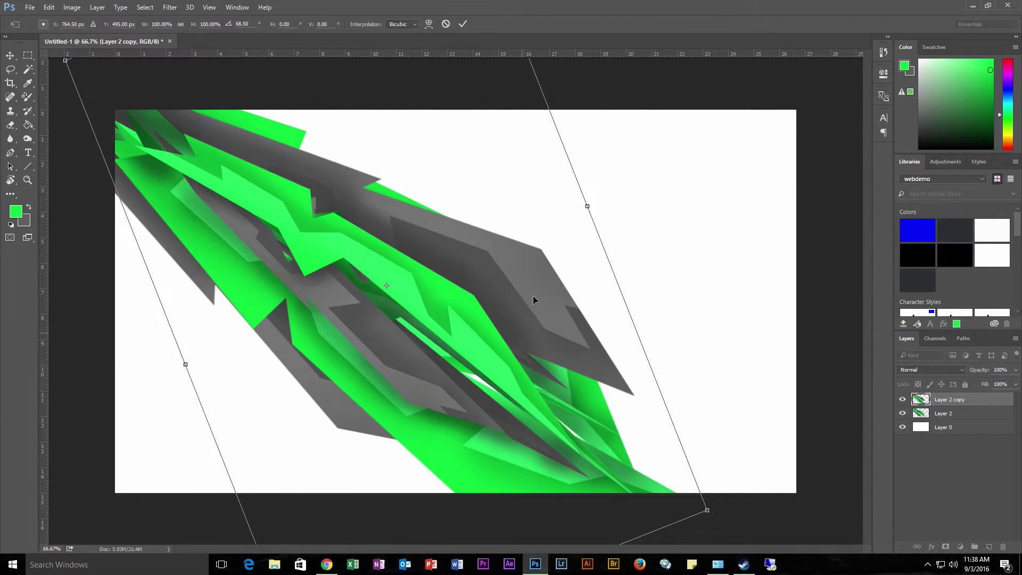
left_click_drag(589, 204, 484, 246)
left_click_drag(347, 338, 384, 304)
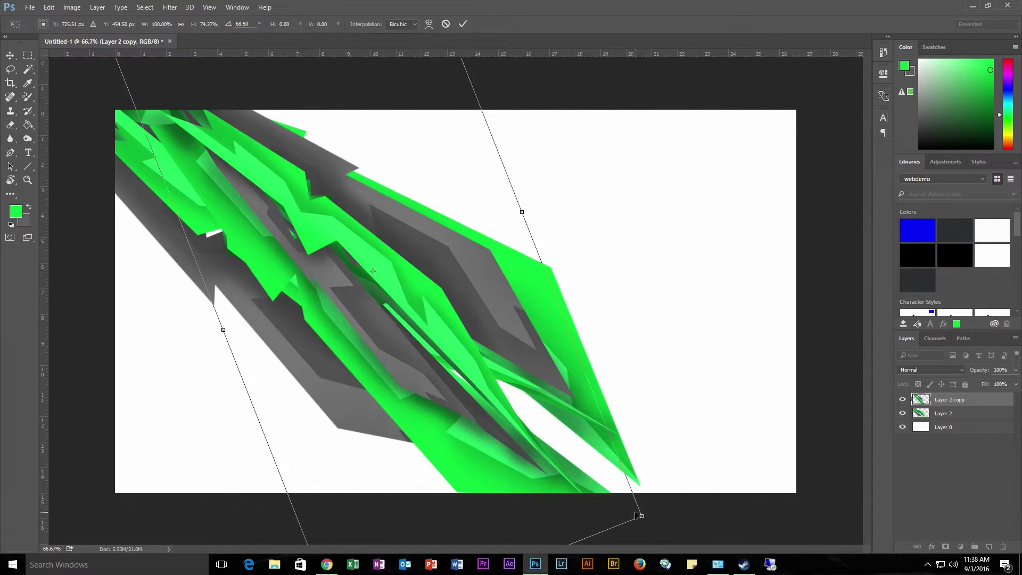
left_click_drag(642, 516, 616, 360)
left_click_drag(345, 232, 347, 197)
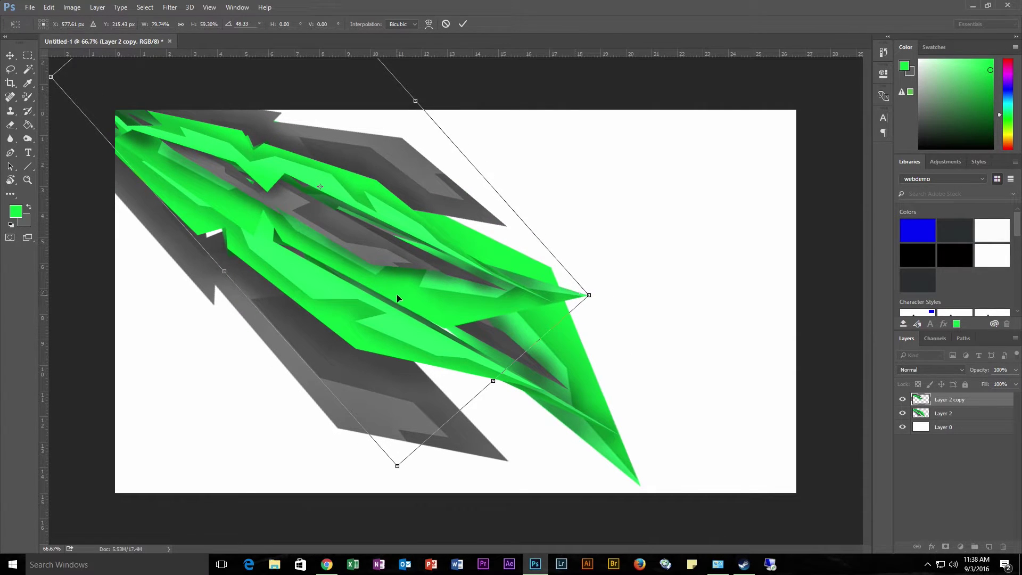
- Reduce the copy's rotation to about 36 degrees, stretch it to about 100% width and 66% height above the original, and apply the transformation
left_click_drag(397, 298, 425, 276)
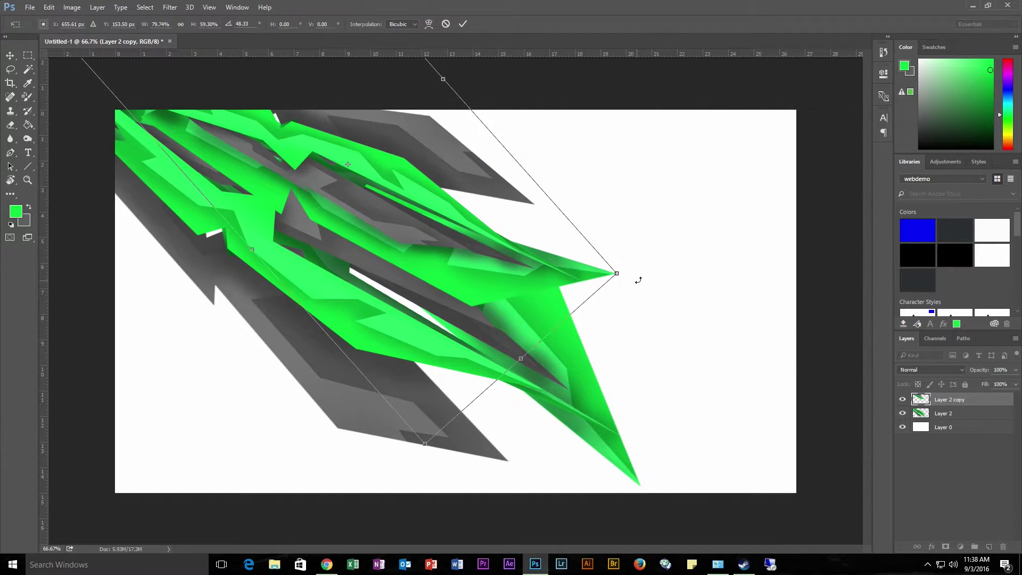
left_click_drag(638, 280, 665, 229)
left_click_drag(390, 228, 338, 205)
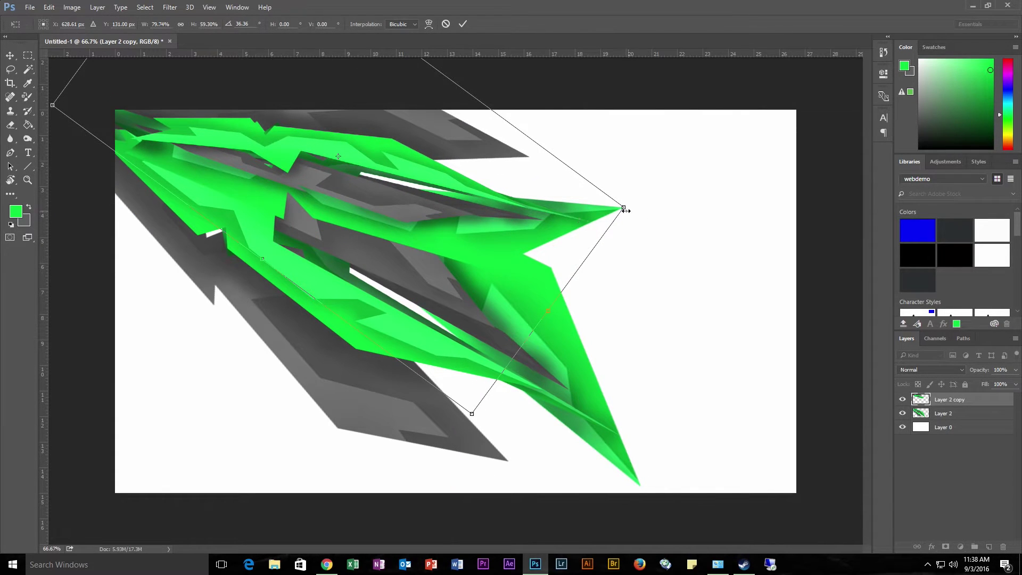
left_click_drag(547, 310, 687, 337)
left_click_drag(467, 91, 477, 60)
left_click_drag(484, 241, 474, 222)
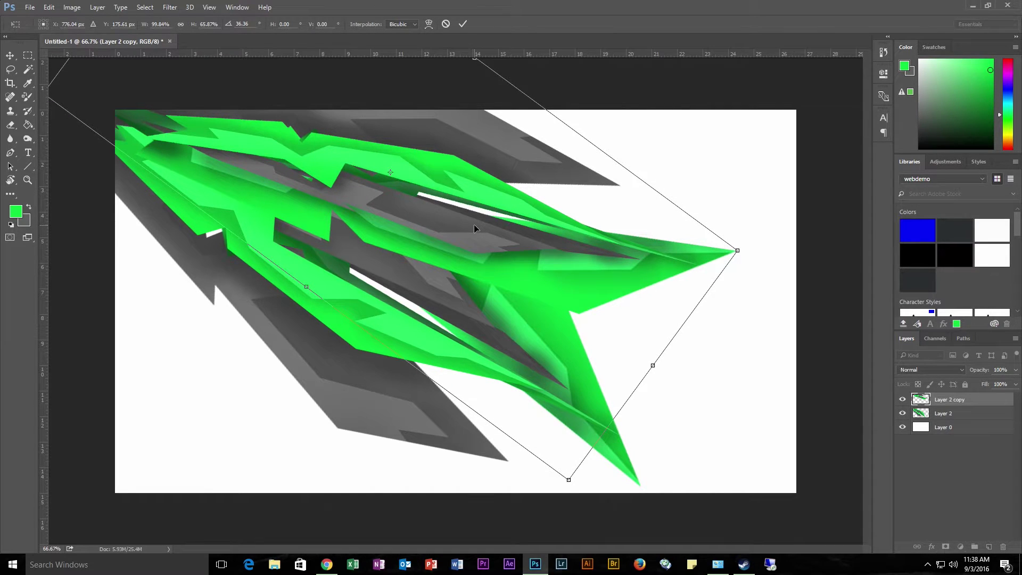
key("Return")
- Select the pixels of Layer 2, burn shadows along the lower edge of the overlapping copy, and clear the selection
right_click(921, 413)
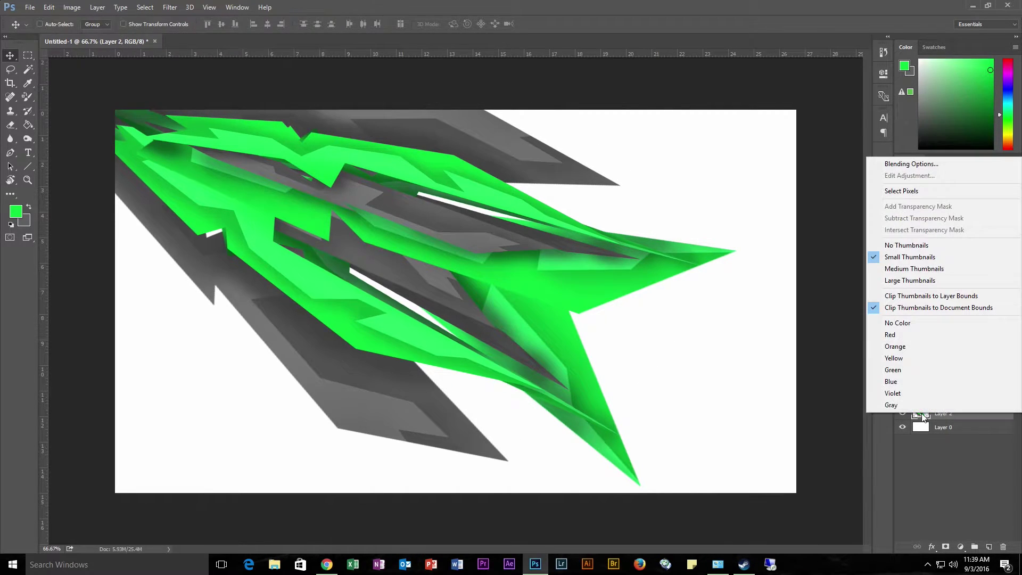
left_click(901, 191)
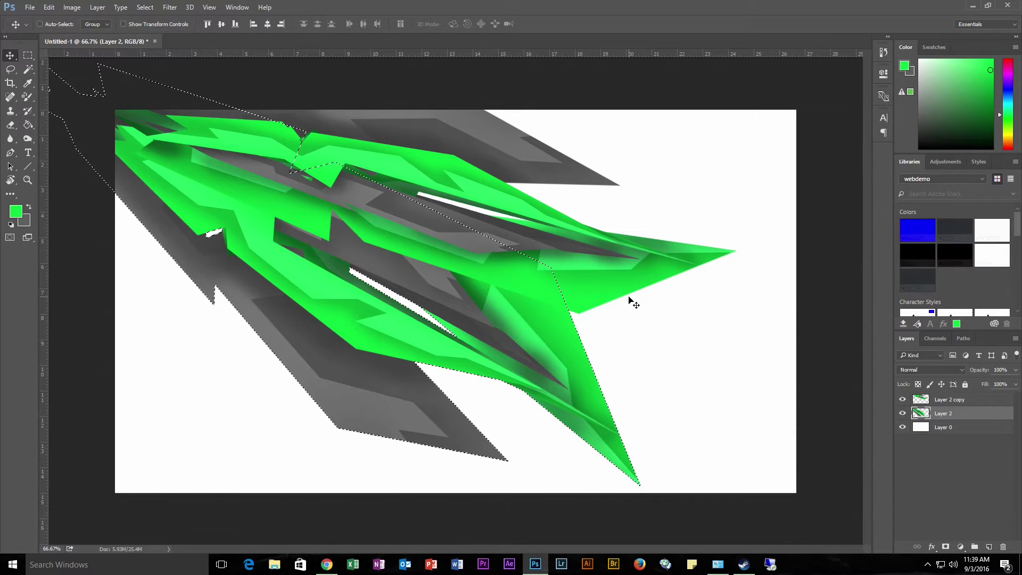
left_click(28, 138)
mouse_move(357, 272)
left_mouse_down()
mouse_move(570, 319)
mouse_move(270, 217)
mouse_move(154, 170)
mouse_move(122, 140)
left_mouse_up()
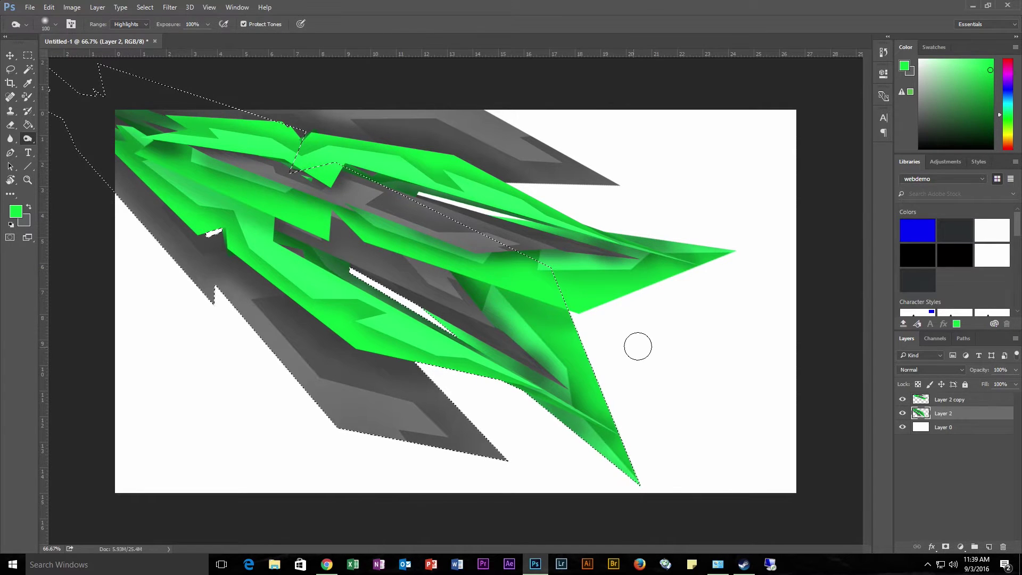
left_click_drag(573, 319, 93, 130)
mouse_move(574, 300)
left_mouse_down()
mouse_move(580, 310)
mouse_move(258, 210)
mouse_move(100, 140)
left_mouse_up()
mouse_move(574, 312)
left_mouse_down()
mouse_move(578, 322)
mouse_move(468, 268)
mouse_move(147, 175)
left_mouse_up()
left_click_drag(579, 313, 444, 266)
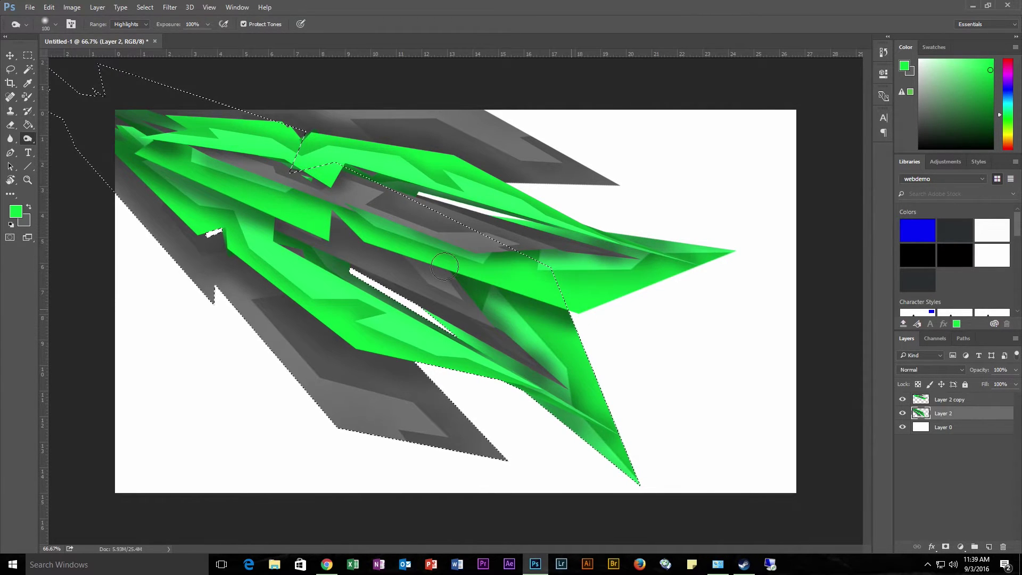
left_click_drag(226, 182, 138, 144)
left_click_drag(582, 314, 54, 118)
left_click_drag(564, 316, 127, 145)
mouse_move(576, 311)
left_mouse_down()
mouse_move(427, 255)
mouse_move(129, 169)
left_mouse_up()
mouse_move(584, 308)
left_mouse_down()
mouse_move(88, 153)
mouse_move(259, 182)
left_mouse_up()
key("ctrl+d")
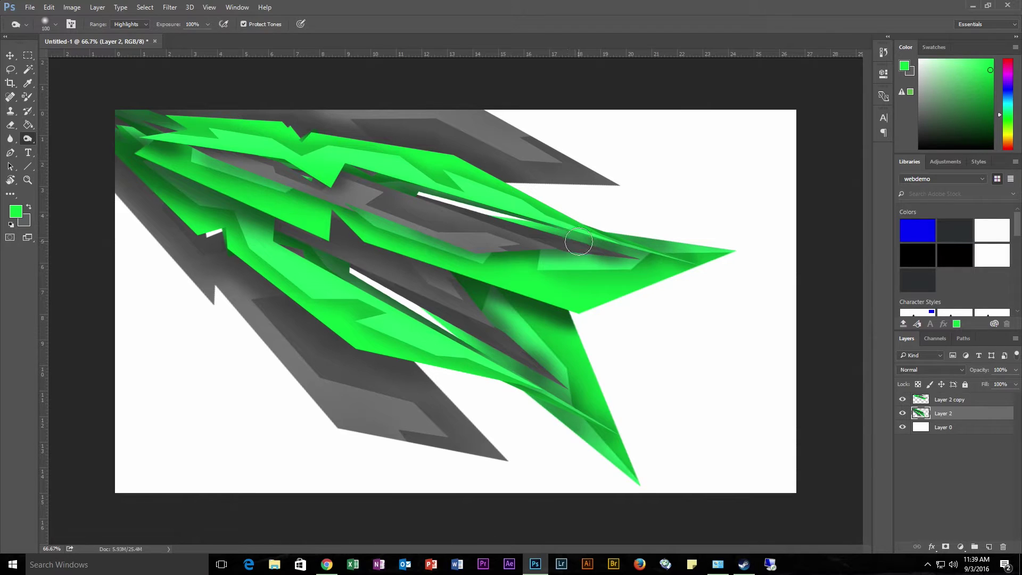
left_click(926, 401)
right_click(926, 400)
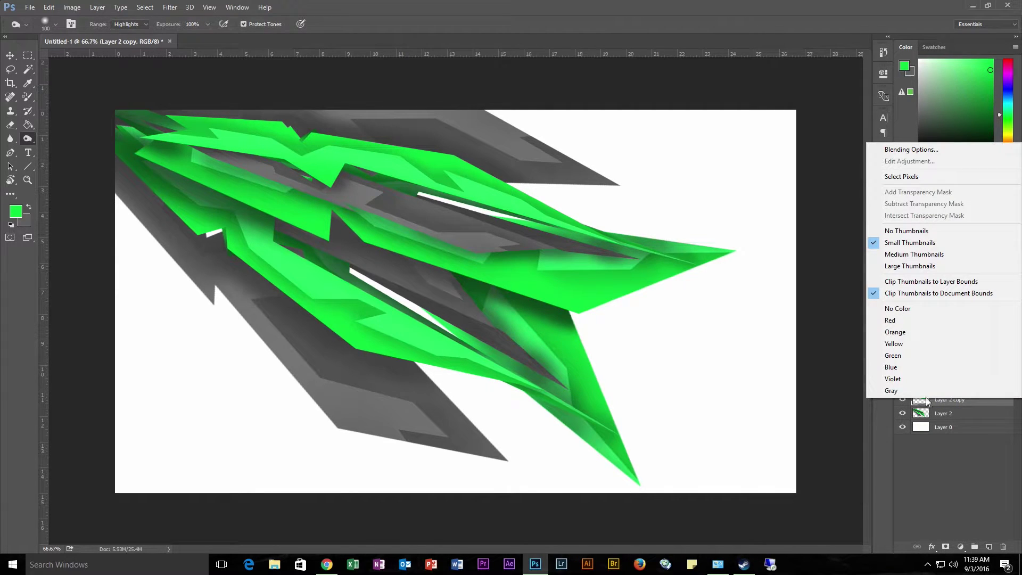
left_click(953, 442)
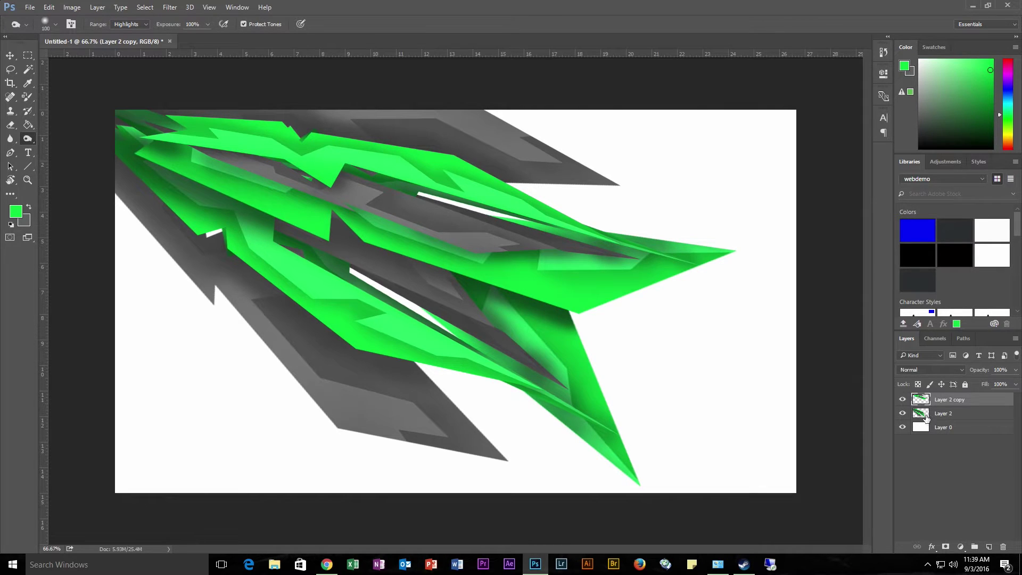
mouse_move(584, 320)
left_mouse_down()
mouse_move(483, 292)
mouse_move(479, 270)
left_mouse_up()
- Duplicate Layer 2 copy as Layer 2 copy 2 and flip the duplicate vertically
right_click(967, 400)
left_click(866, 115)
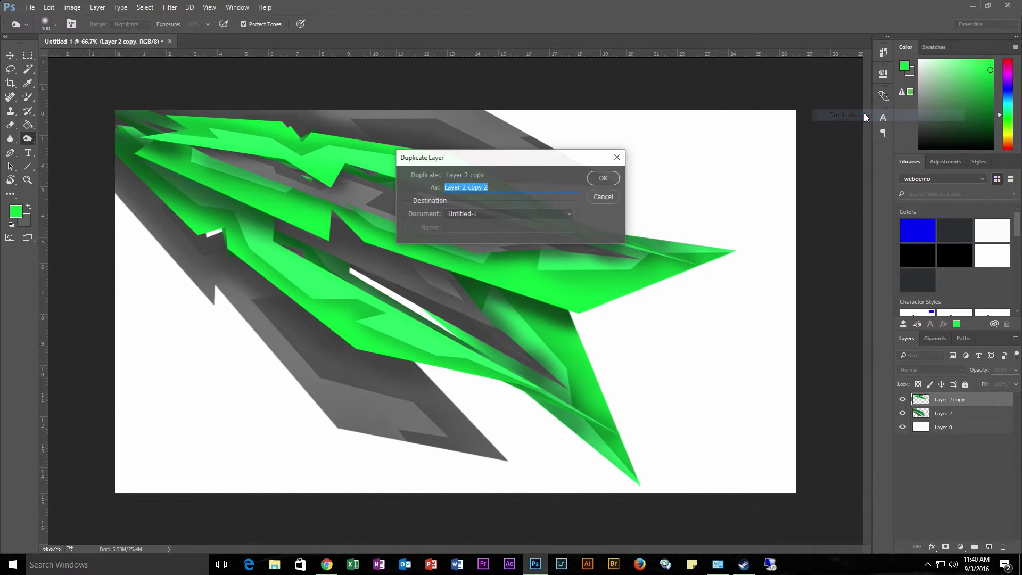
left_click(603, 176)
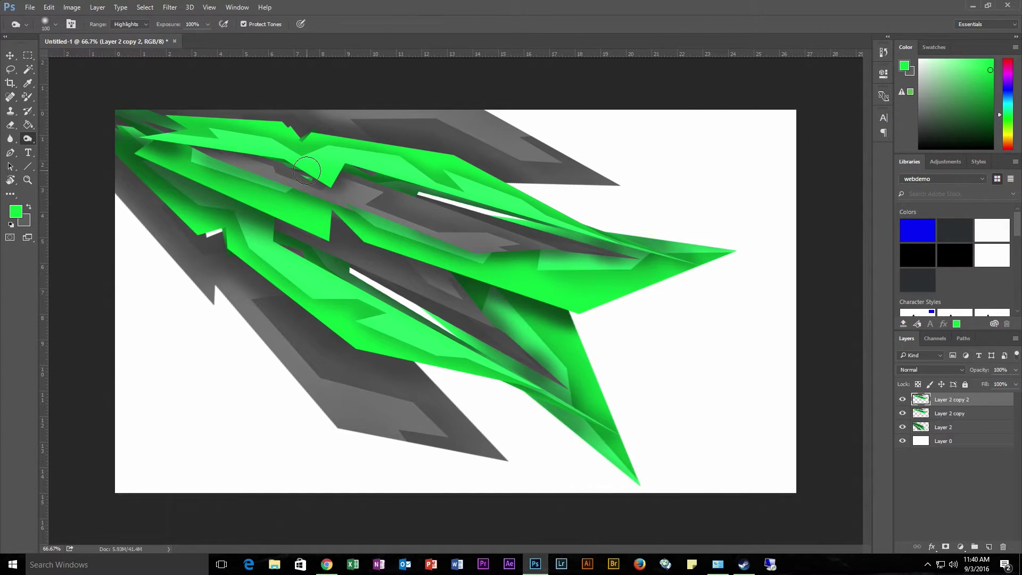
left_click(49, 8)
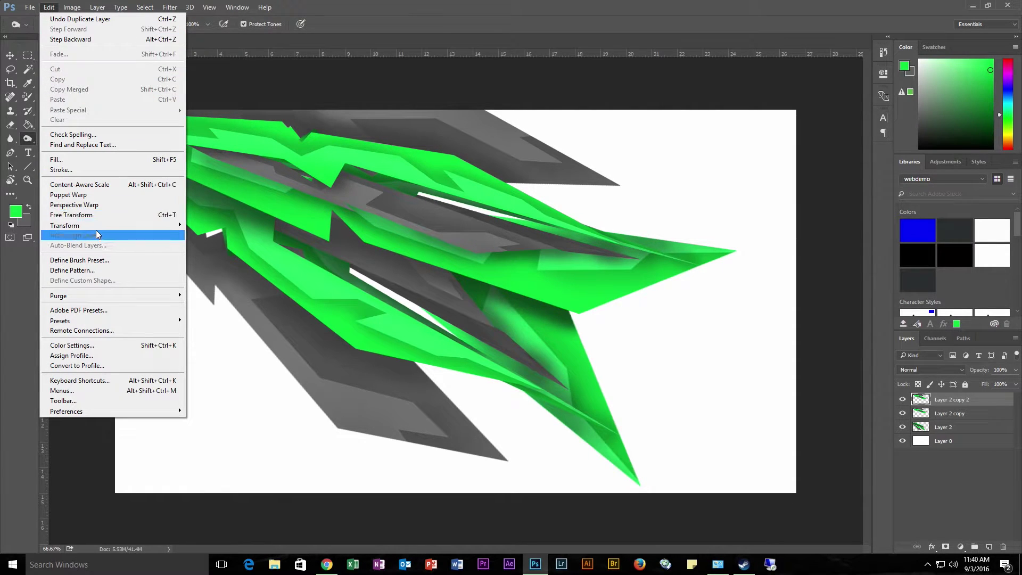
mouse_move(101, 229)
left_click(238, 351)
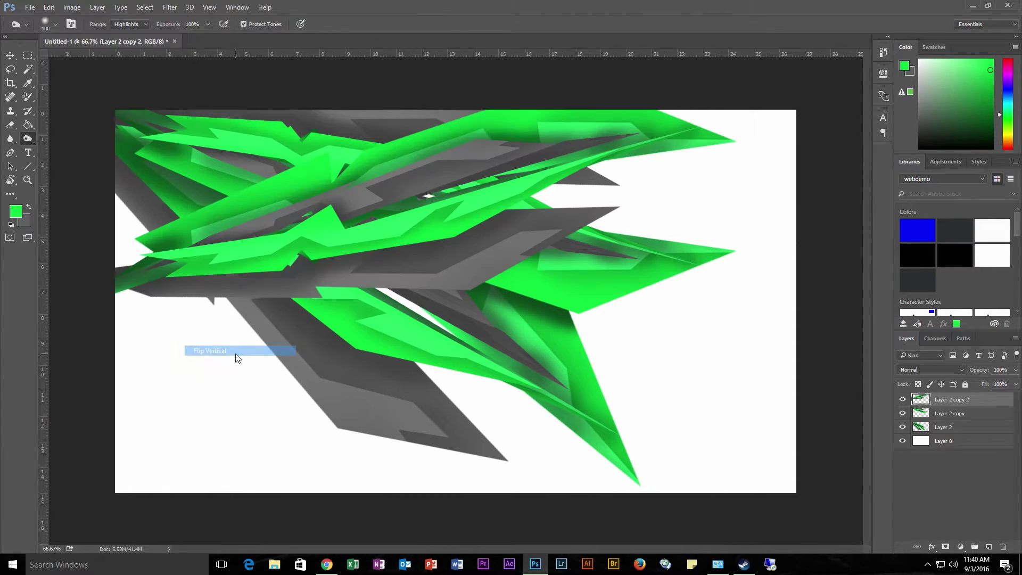
- Rotate Layer 2 copy 2 to about 33 degrees, reduce its height to about 47%, and move it toward the canvas's upper-left corner
key("ctrl+t")
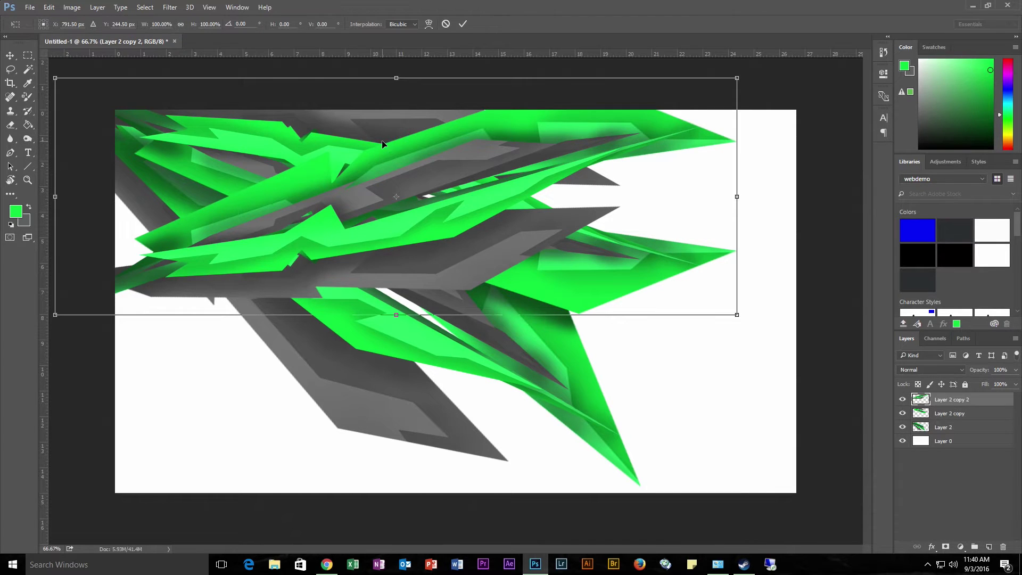
left_click_drag(757, 328, 594, 384)
left_click_drag(566, 230, 596, 285)
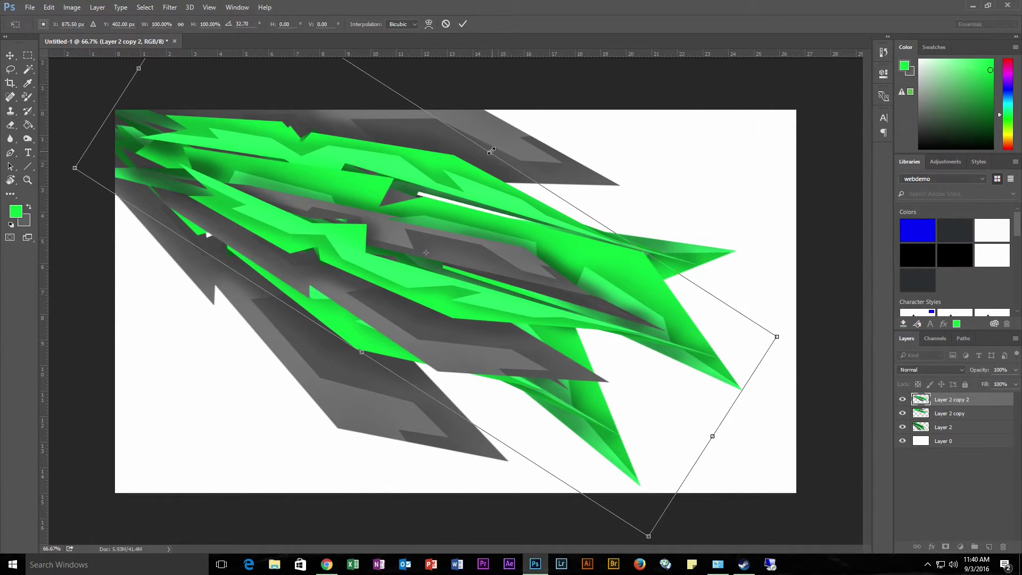
left_click_drag(489, 152, 428, 248)
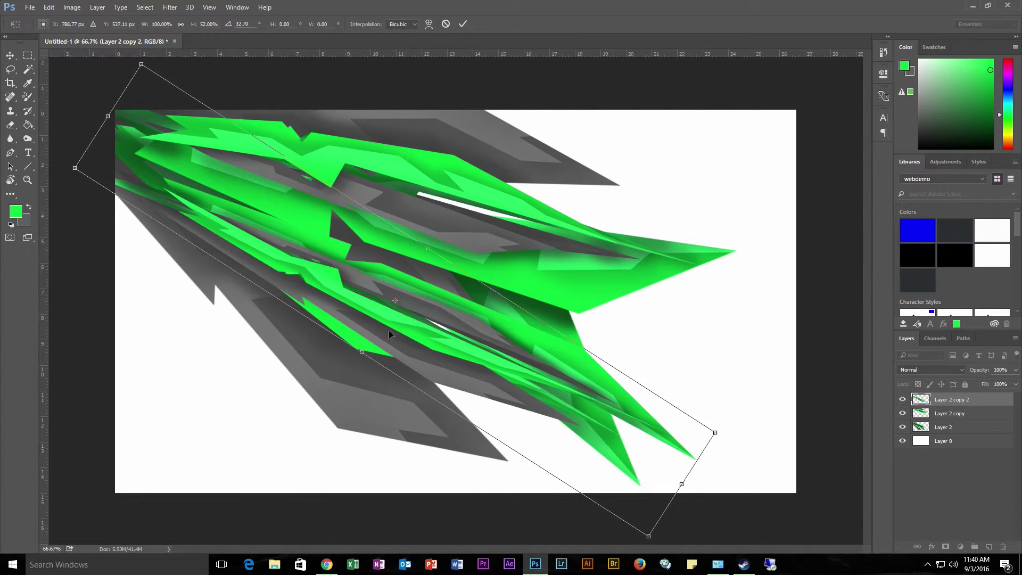
left_click_drag(362, 351, 373, 343)
left_click_drag(326, 275, 314, 208)
left_click_drag(313, 207, 313, 206)
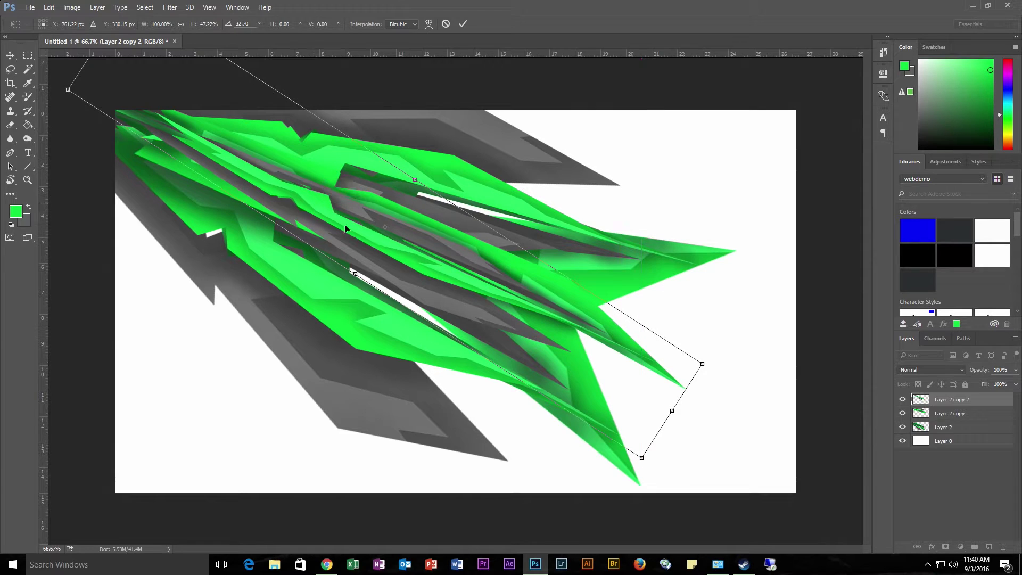
- Enlarge Layer 2 copy 2 to about 124% width and 83% height, extending it toward the canvas's right edge
left_click_drag(676, 413, 841, 456)
left_click_drag(486, 221, 520, 187)
key("ctrl+minus")
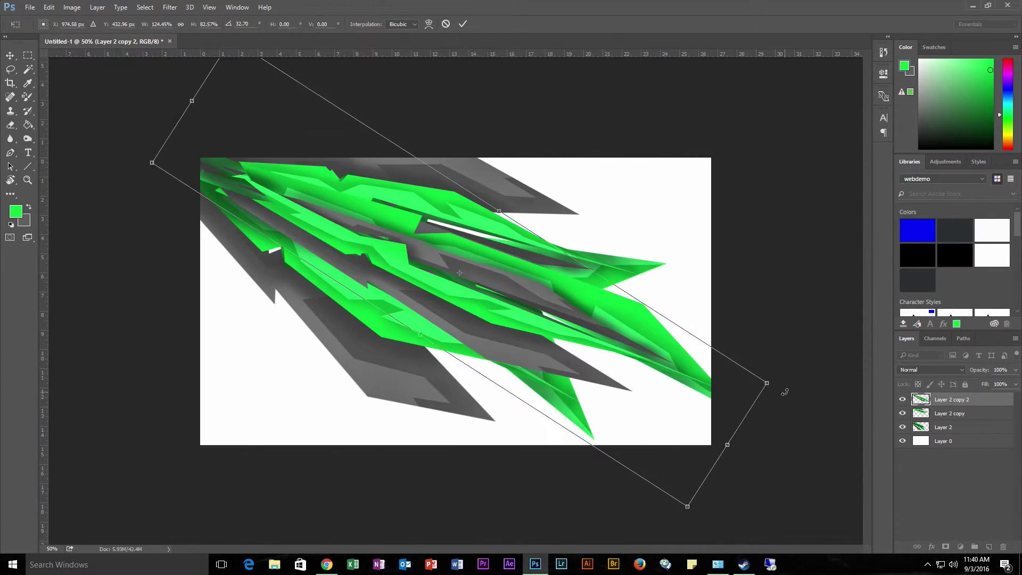
- Stretch Layer 2 copy 2 to about 146% width, rotate it to about 34 degrees across the upper-left corner, and apply the transformation
left_click_drag(796, 381, 775, 428)
left_click_drag(471, 266, 383, 228)
left_click_drag(617, 435, 730, 474)
left_click_drag(771, 444, 788, 419)
left_click_drag(451, 287, 462, 274)
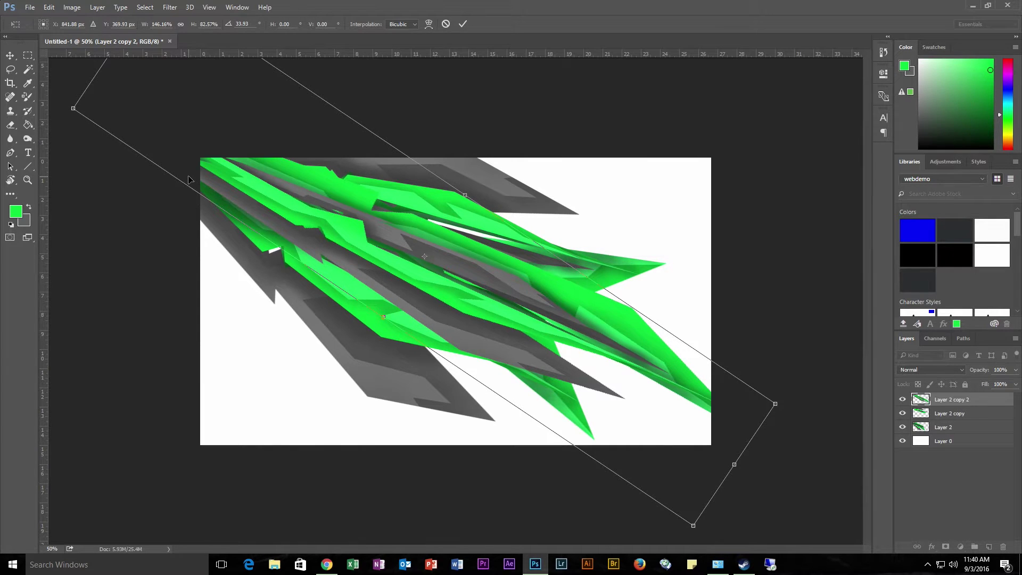
key("Return")
key("o")
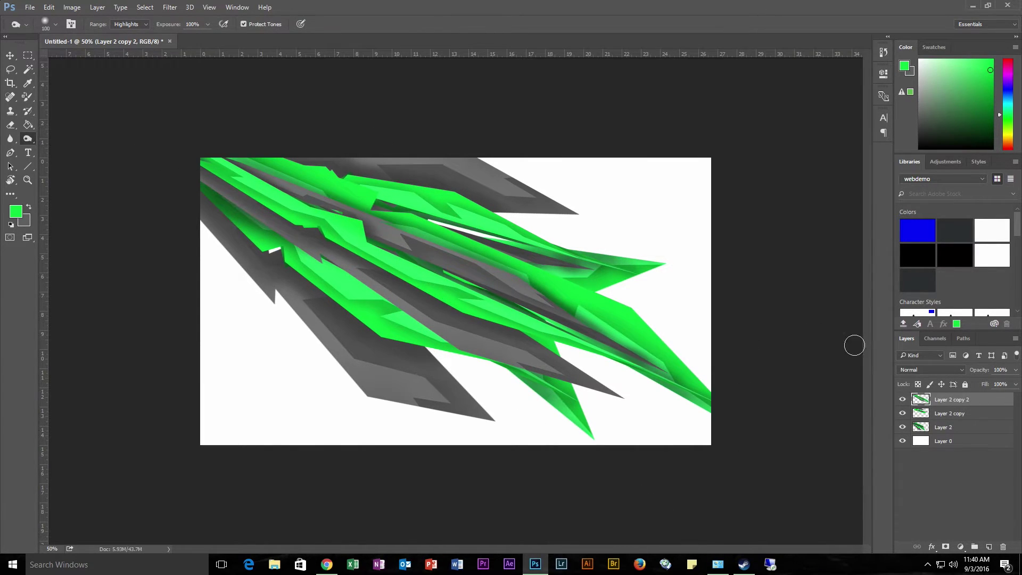
- Select the pixels of Layer 2 copy, burn shadows where Layer 2 copy 2 overlaps it, and clear the selection
right_click(921, 400)
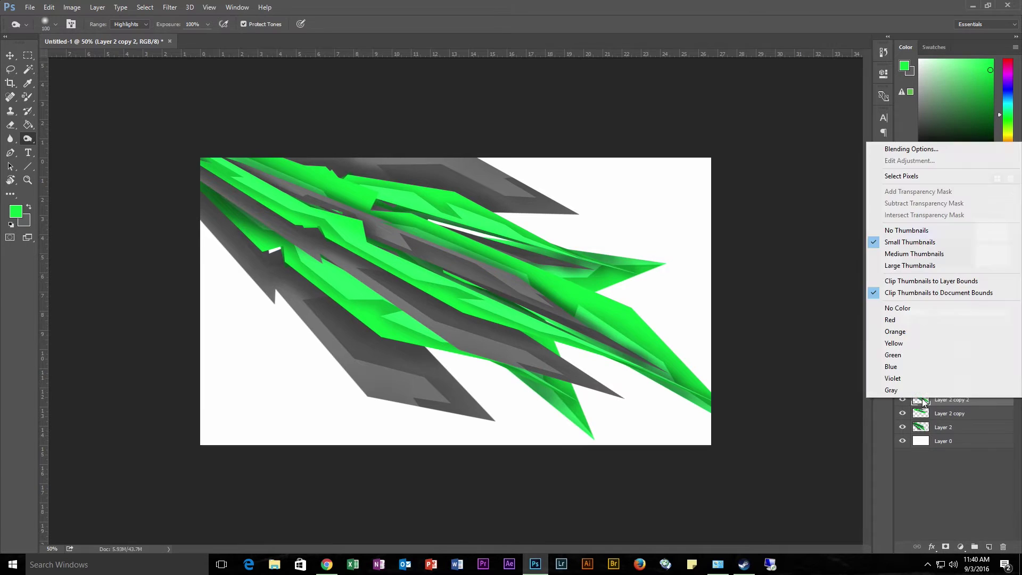
left_click(902, 176)
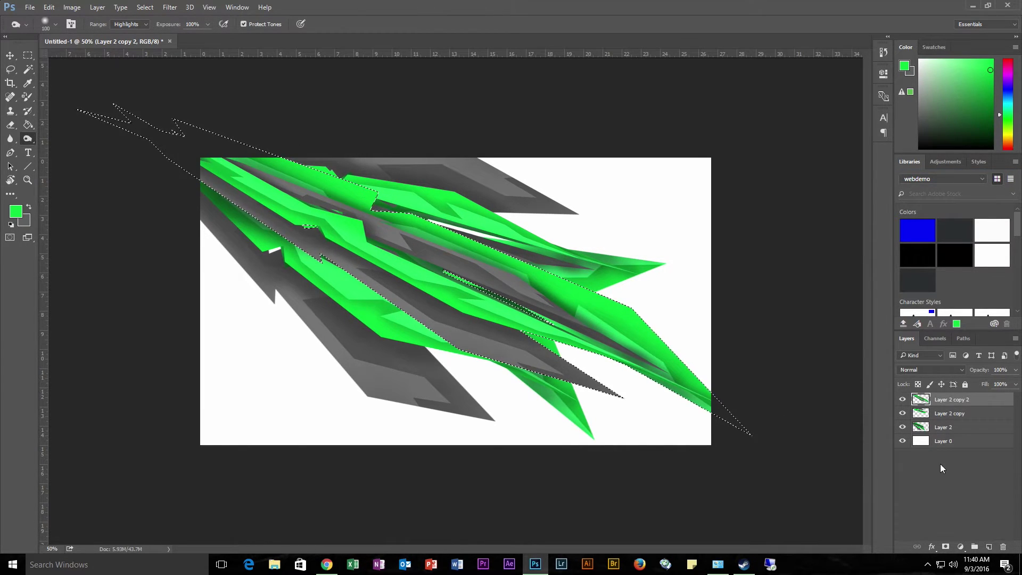
left_click(947, 415)
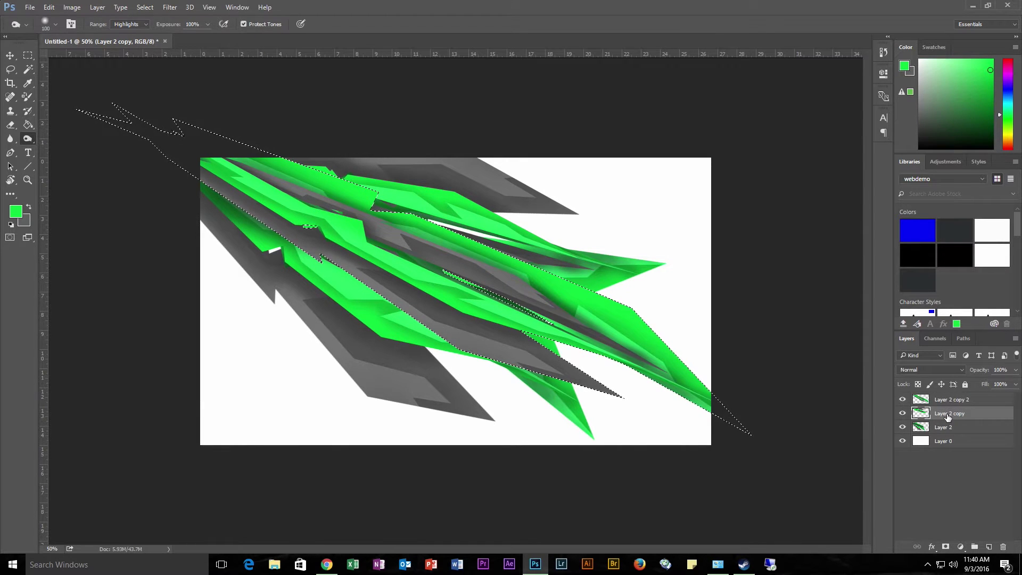
right_click(924, 417)
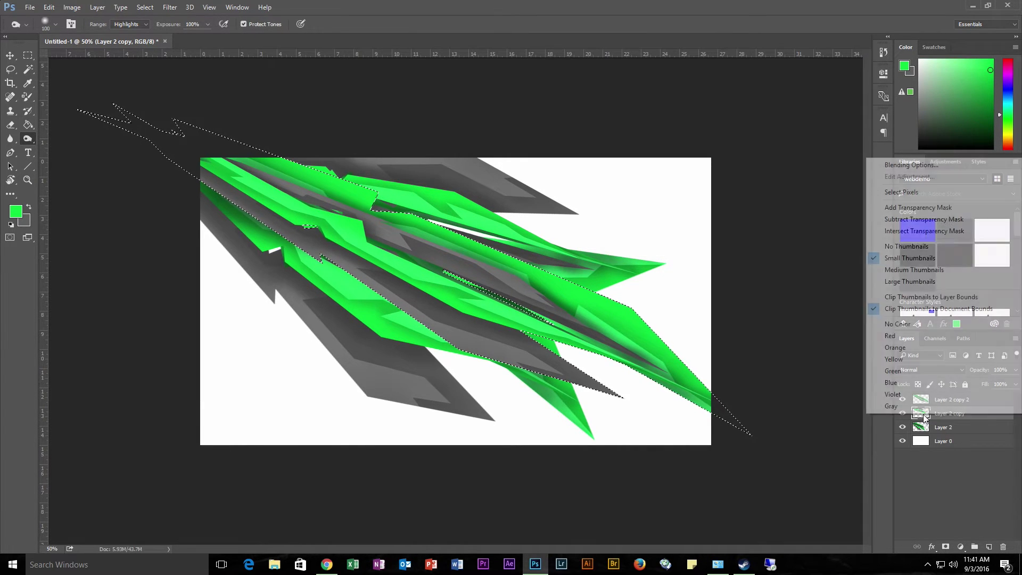
left_click(903, 192)
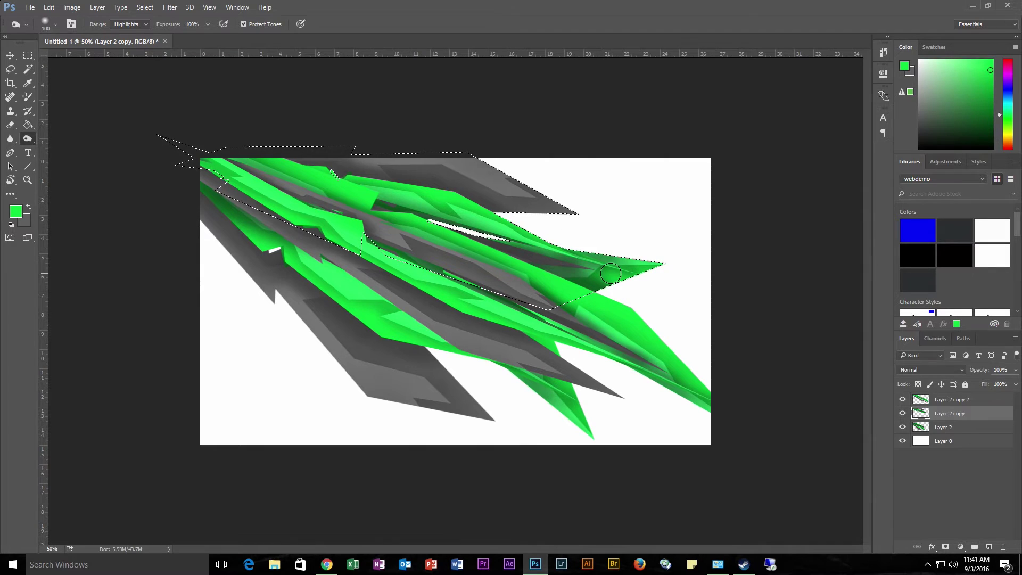
key("ctrl+d")
- Duplicate Layer 2 copy 2 as Layer 2 copy 3
left_click(948, 402)
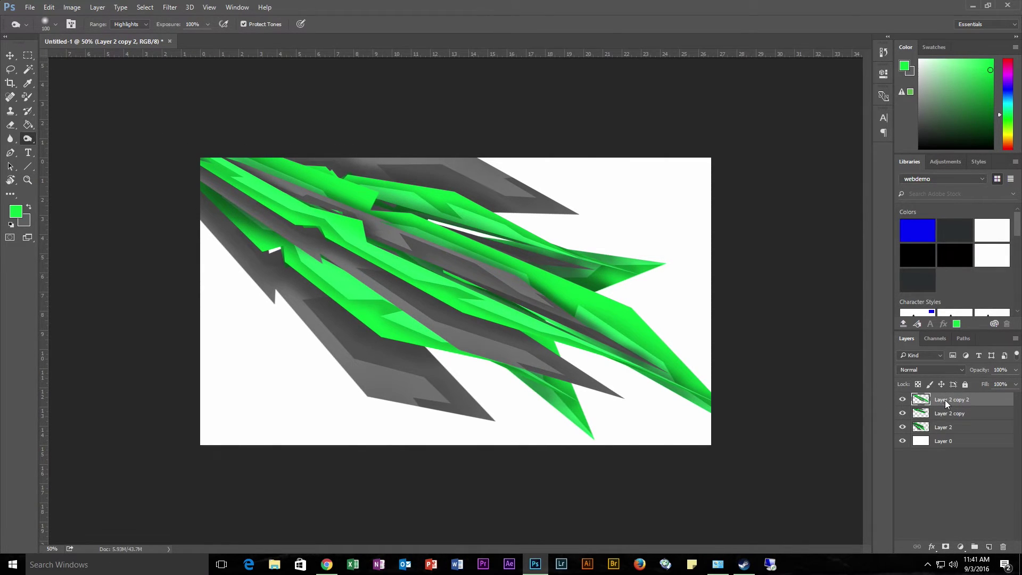
right_click(944, 400)
left_click(845, 114)
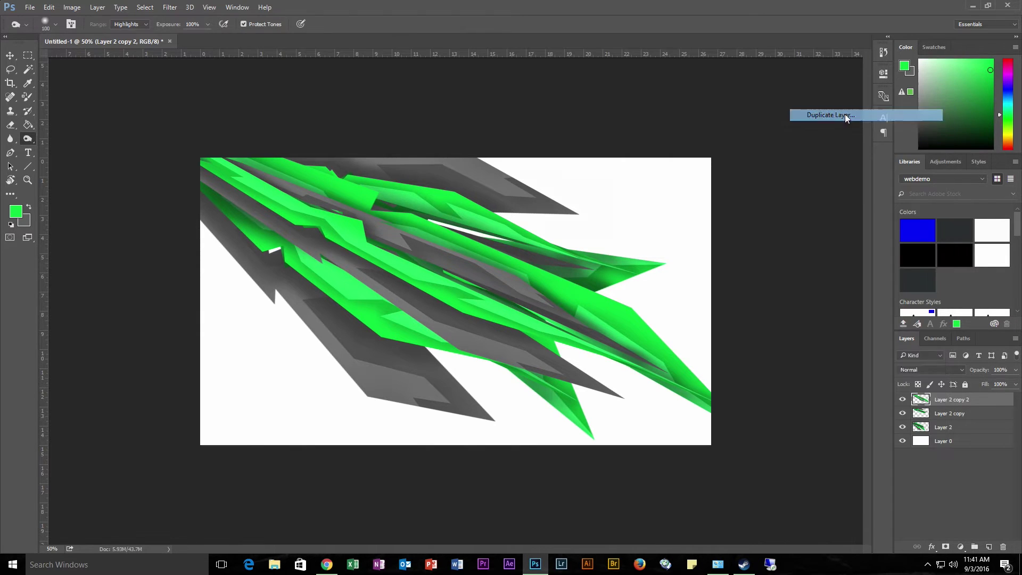
left_click(603, 179)
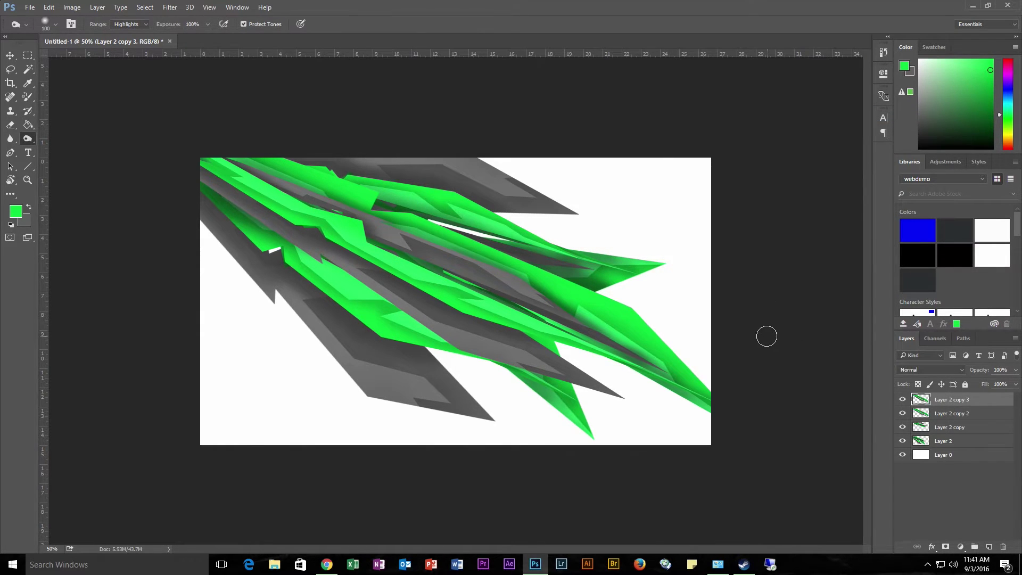
- Scale Layer 2 copy 3 to about 90% width and 134% height, stretching it down past the canvas's lower edge
key("ctrl+t")
left_click_drag(753, 436, 396, 260)
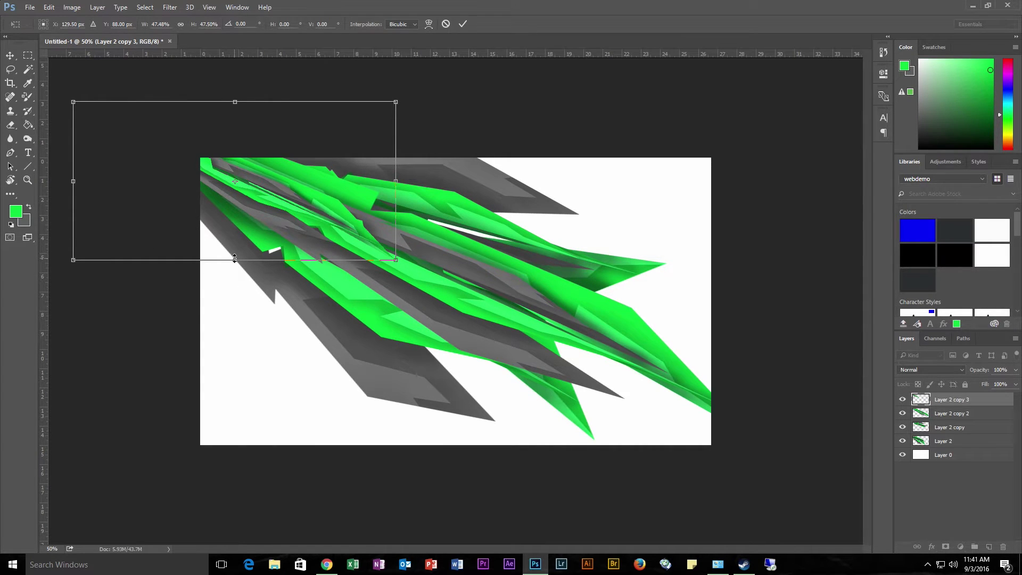
left_click_drag(235, 258, 235, 429)
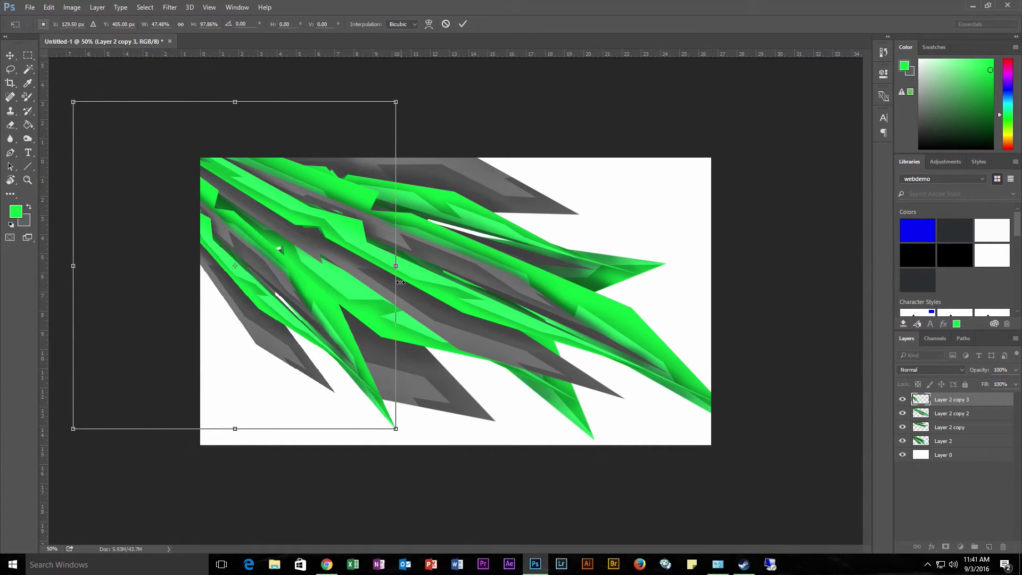
left_click_drag(236, 101, 235, 60)
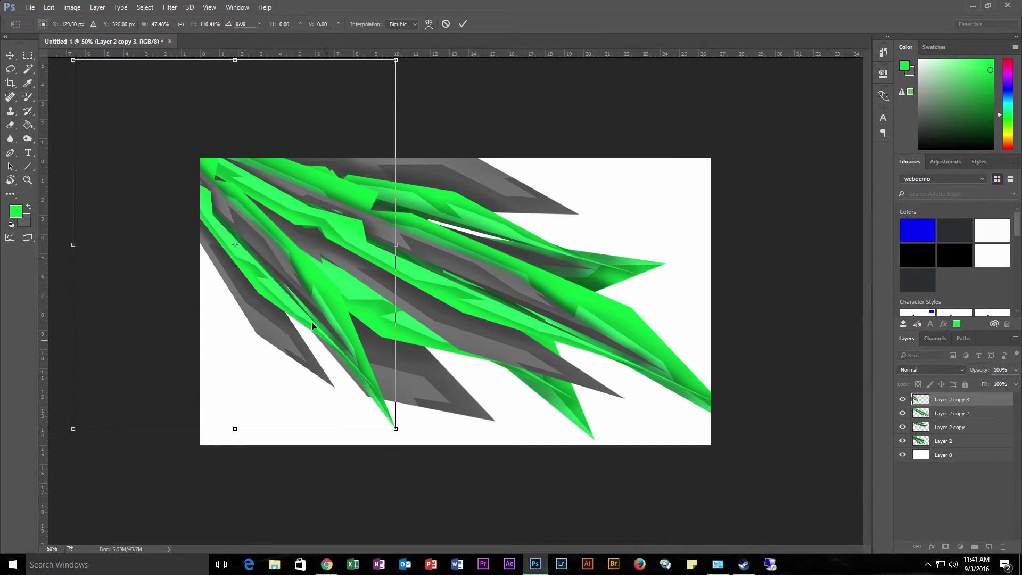
left_click_drag(395, 242, 532, 244)
left_click_drag(300, 435, 302, 485)
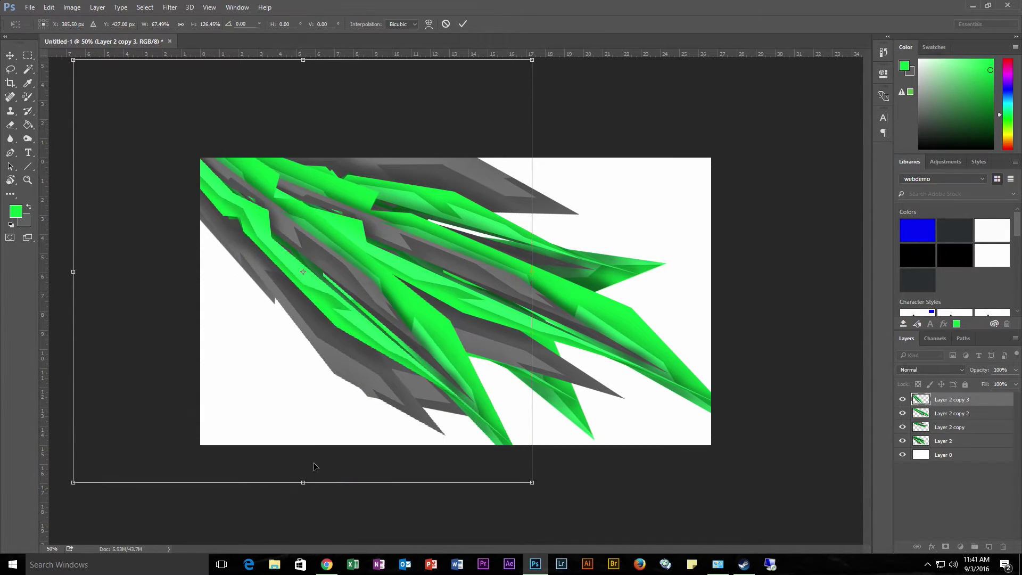
left_click_drag(310, 60, 312, 35)
left_click_drag(537, 267, 687, 261)
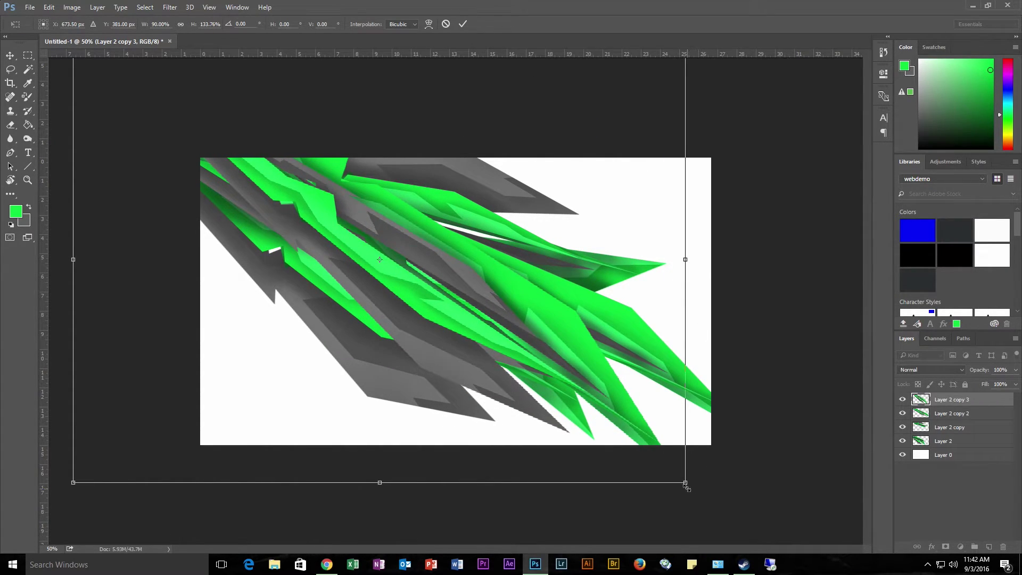
- Shrink Layer 2 copy 3 to about 48% width and 71% height, rotate it to about 27 degrees along the canvas's left edge, and apply
left_click_drag(685, 482, 398, 273)
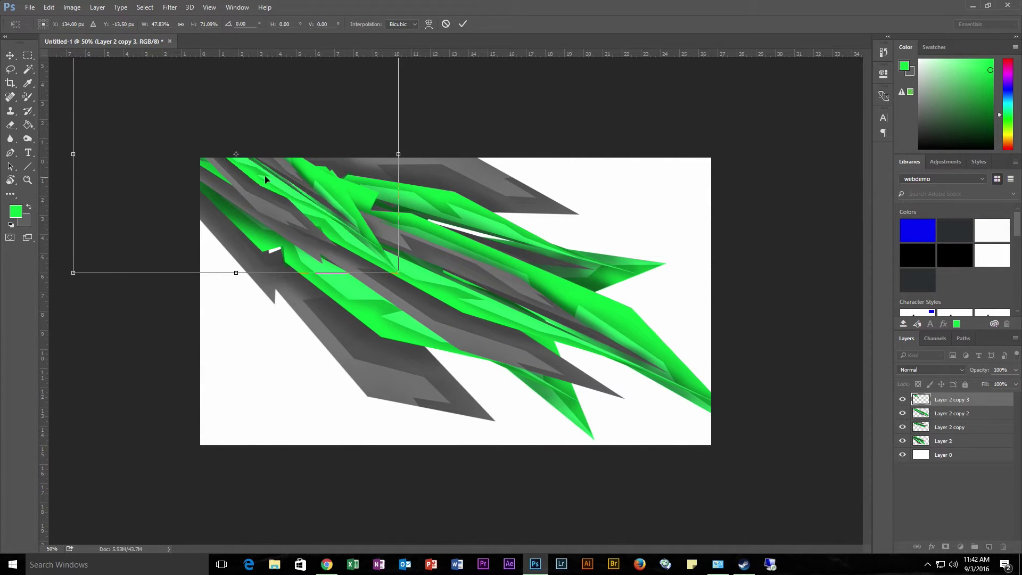
left_click_drag(265, 179, 243, 216)
left_click_drag(386, 323, 383, 425)
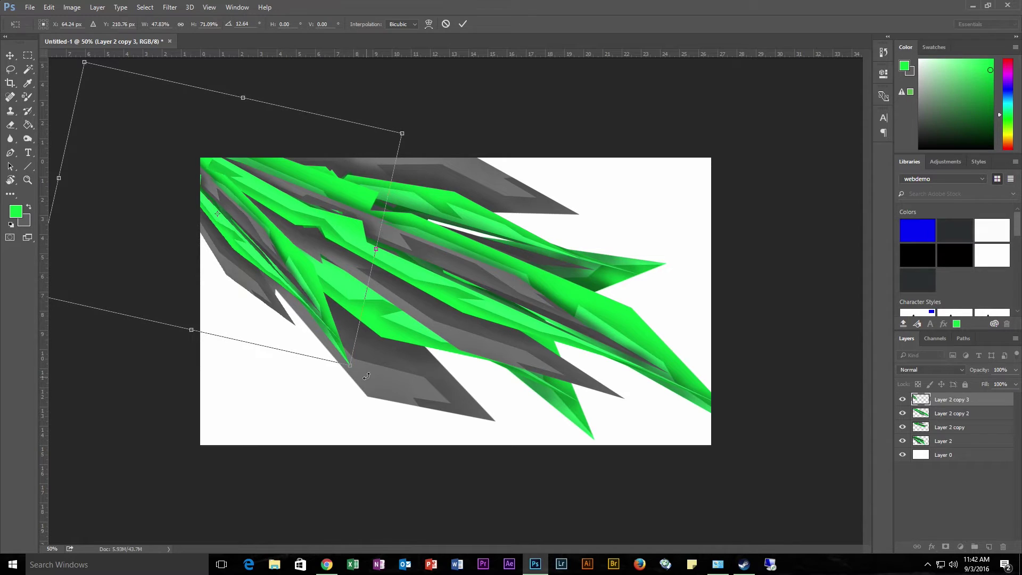
left_click_drag(366, 376, 314, 404)
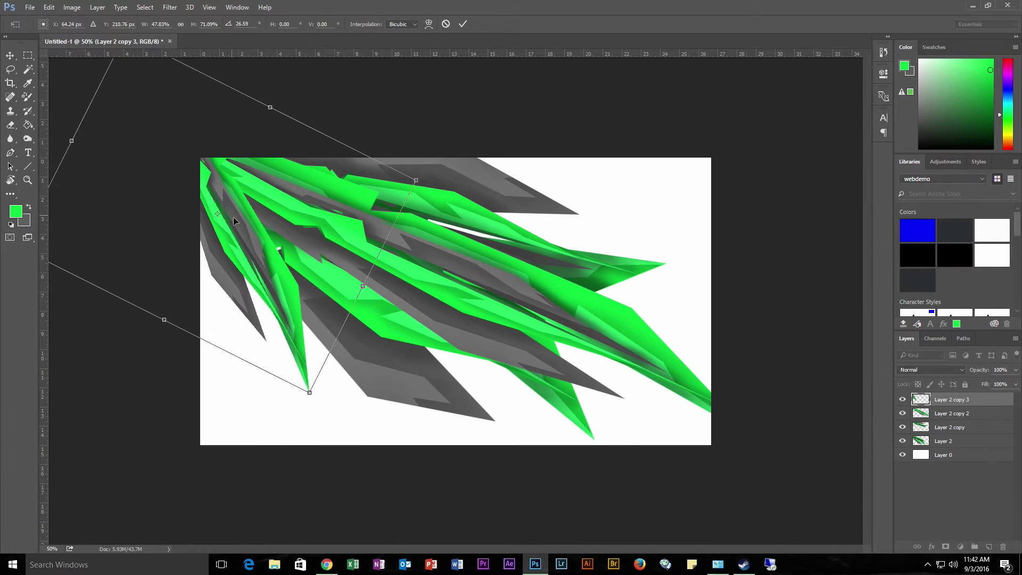
left_click_drag(233, 216, 235, 221)
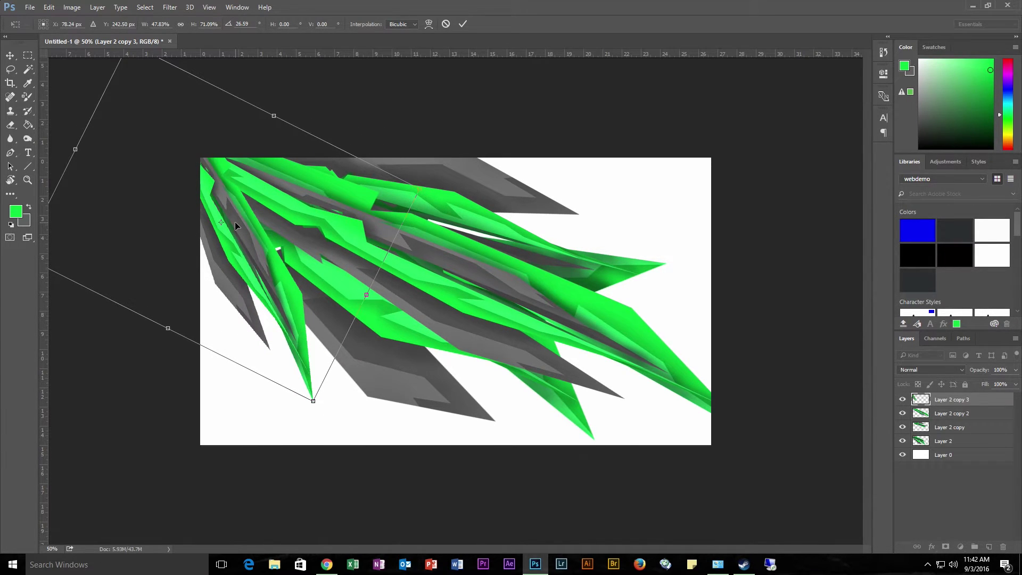
key("Return")
key("o")
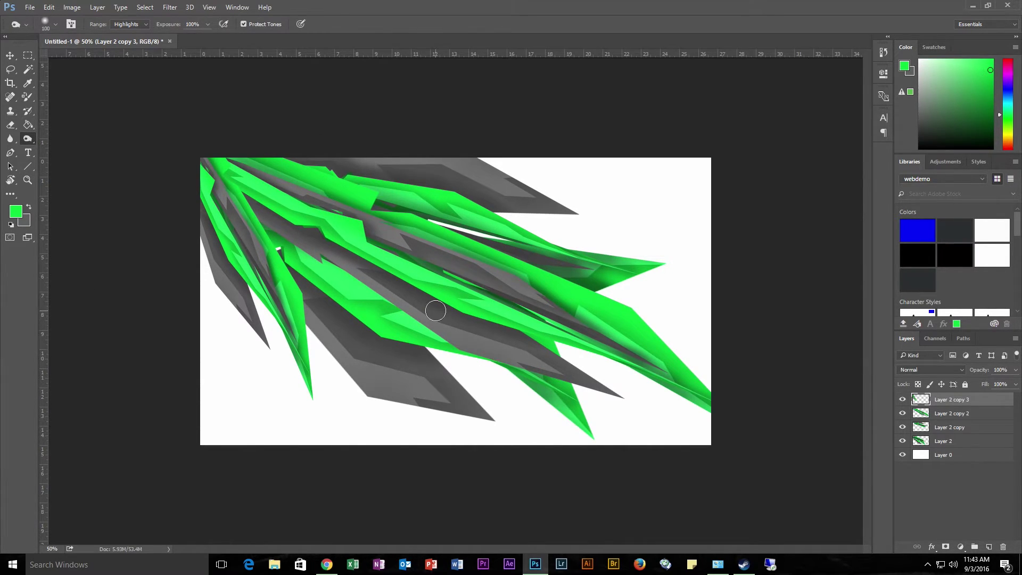
- Stretch Layer 2 copy 3 to about 115% height down to the canvas's lower edge, shift it slightly right, and apply the transformation
key("ctrl+t")
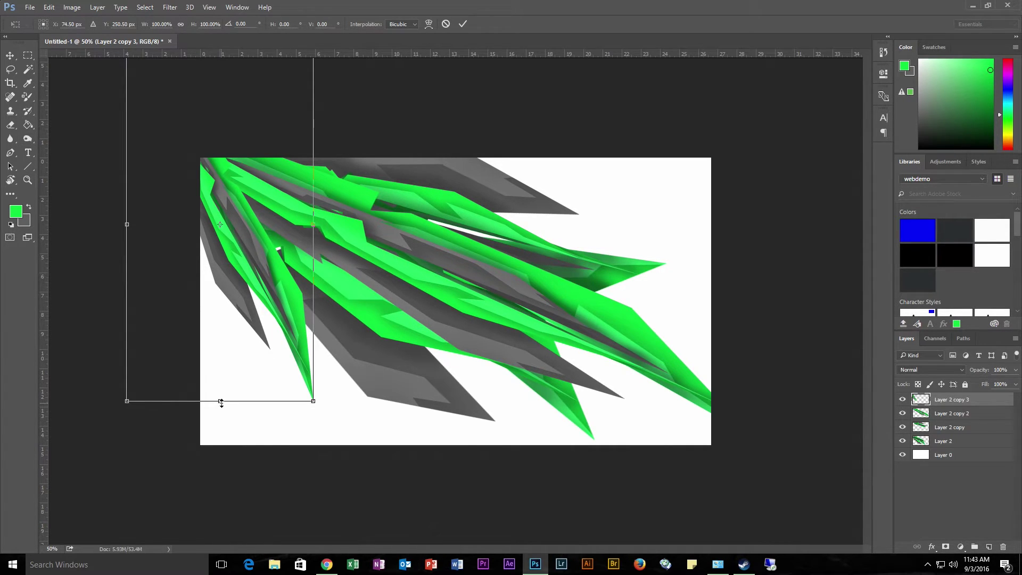
left_click_drag(221, 402, 220, 456)
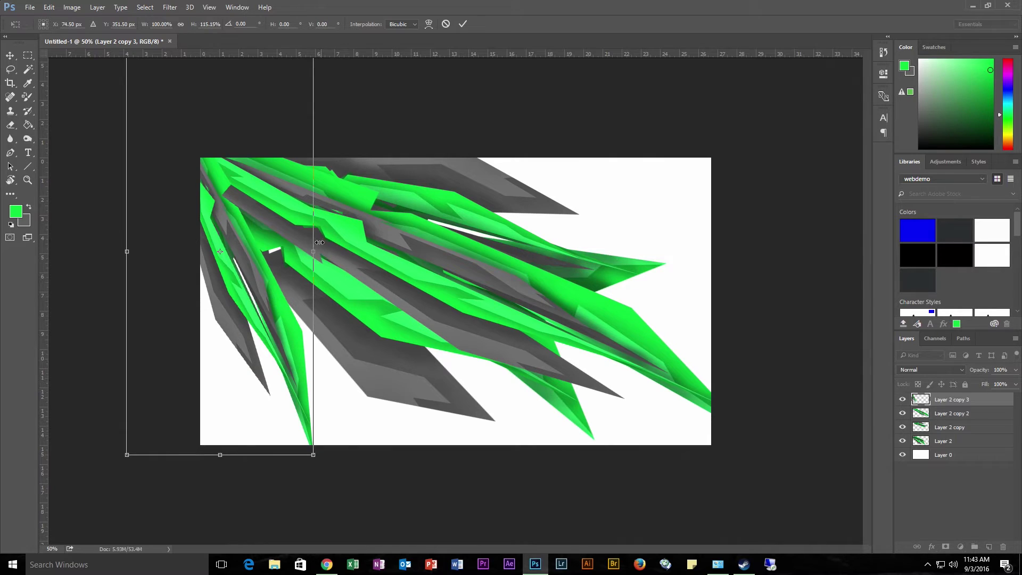
left_click_drag(309, 259, 317, 259)
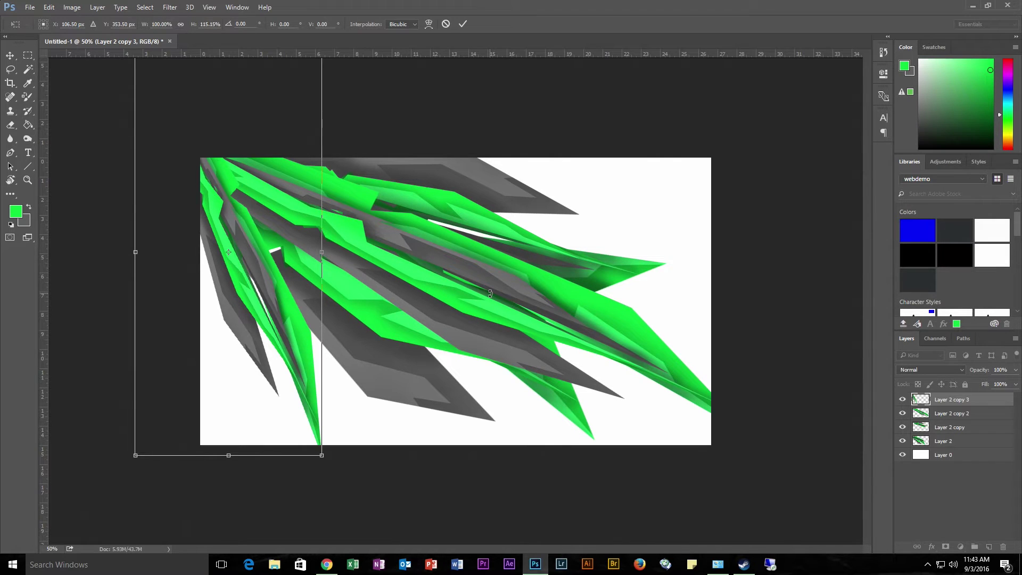
key("Return")
key("o")
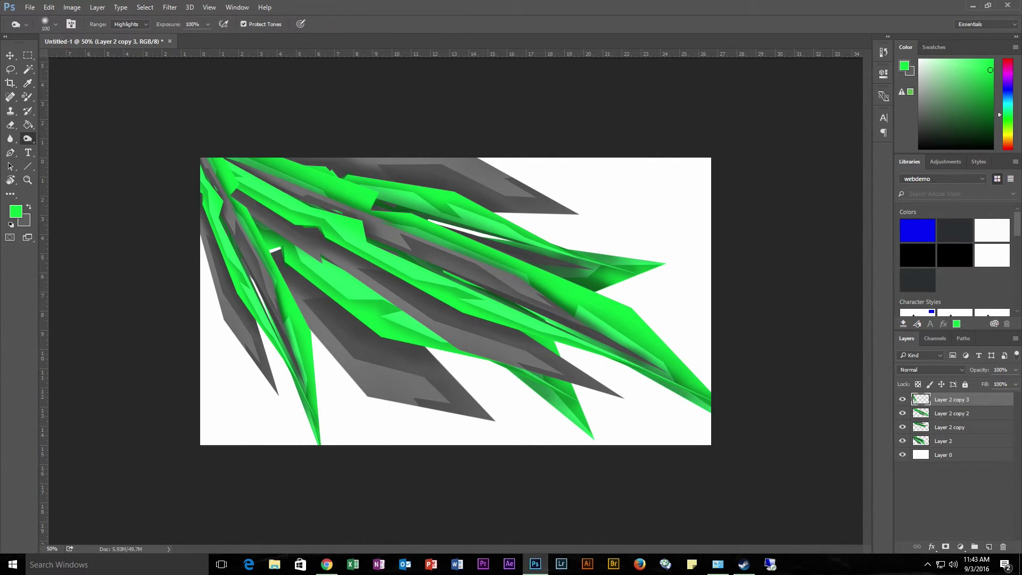
- Burn shadows on Layer 2 copy 2, Layer 2 copy and Layer 2 along the edge of the overlapping Layer 2 copy 3
left_click(945, 415)
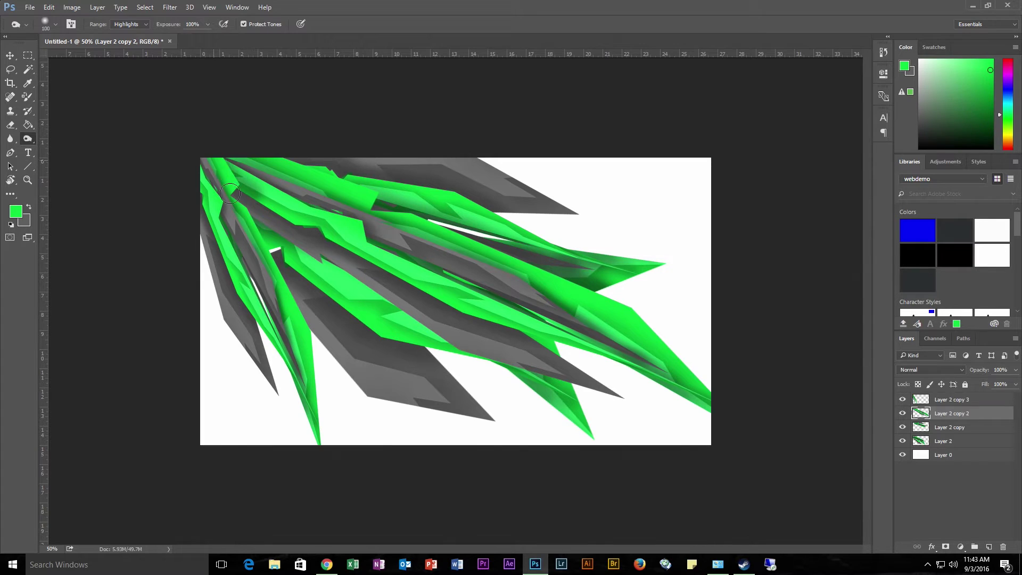
mouse_move(222, 159)
left_mouse_down()
mouse_move(242, 189)
mouse_move(223, 163)
mouse_move(254, 230)
mouse_move(217, 150)
mouse_move(270, 284)
mouse_move(219, 160)
mouse_move(237, 169)
mouse_move(221, 157)
mouse_move(240, 184)
mouse_move(224, 162)
left_mouse_up()
left_click(951, 429)
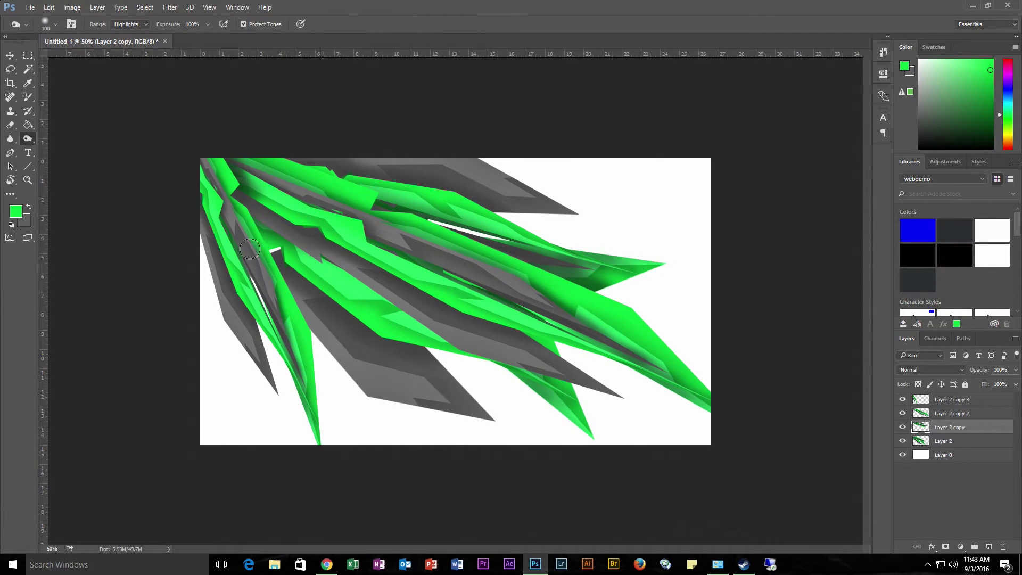
left_click(944, 442)
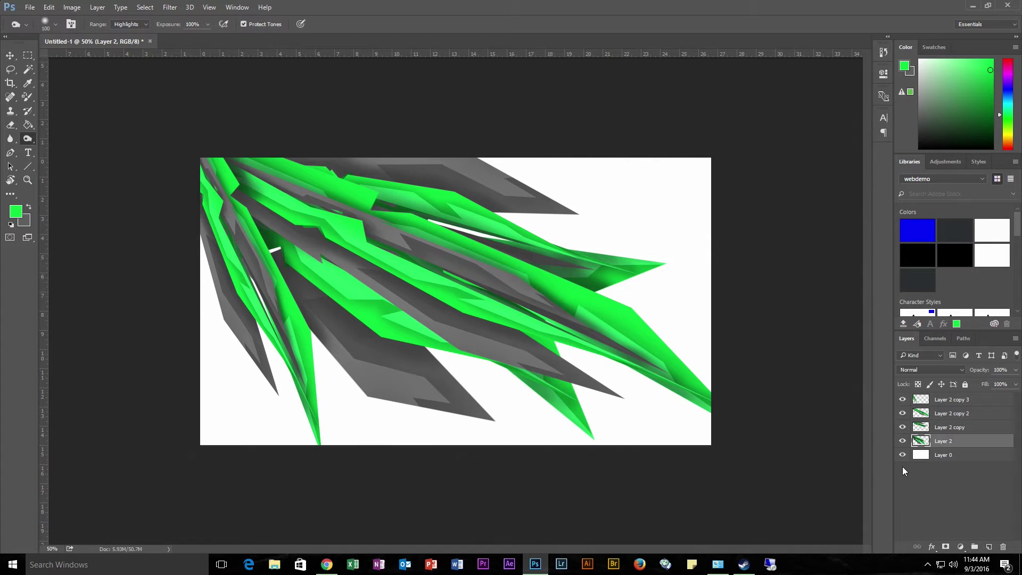
- Merge Layer 2 and its three copies into a single layer
left_click(948, 400, "shift")
right_click(948, 400)
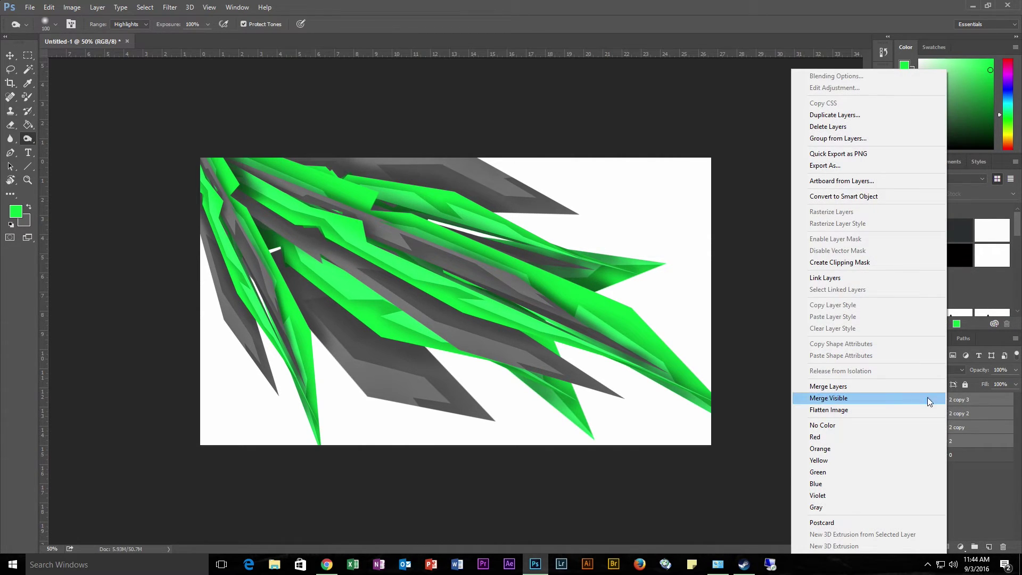
left_click(873, 386)
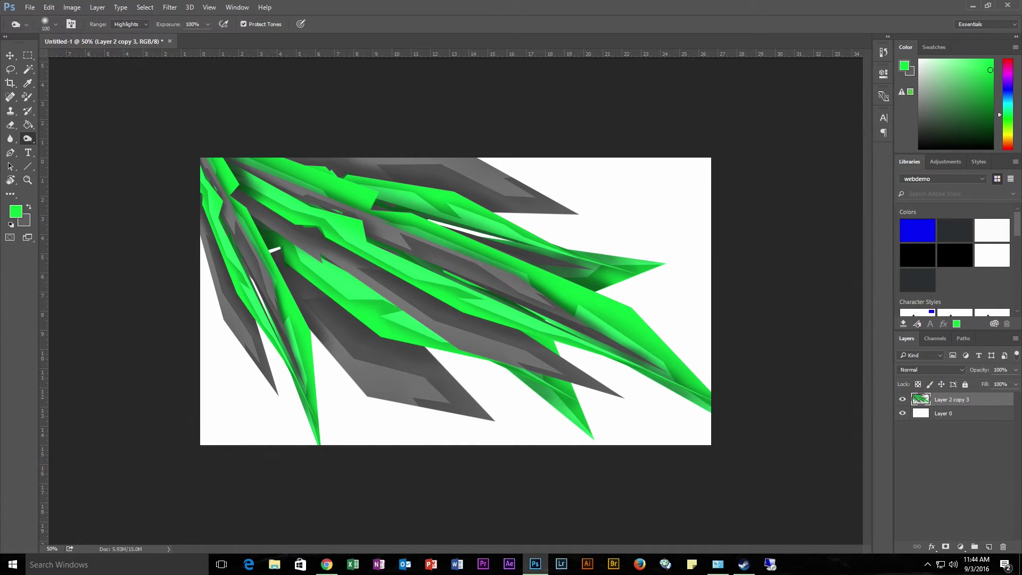
- Duplicate Layer 2 copy 3 as Layer 2 copy 4 and shrink the copy proportionally to about 64%
right_click(953, 405)
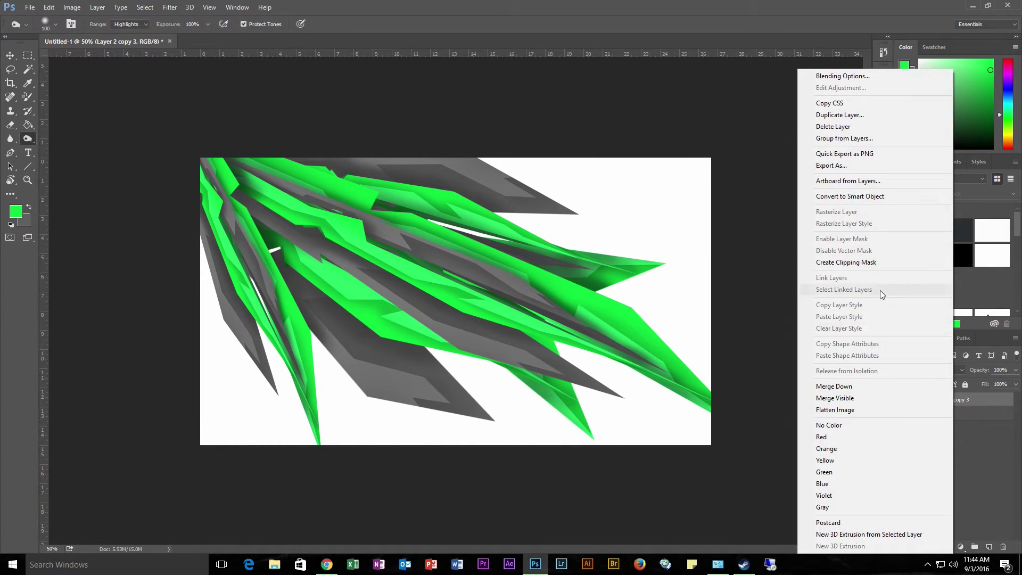
left_click(838, 115)
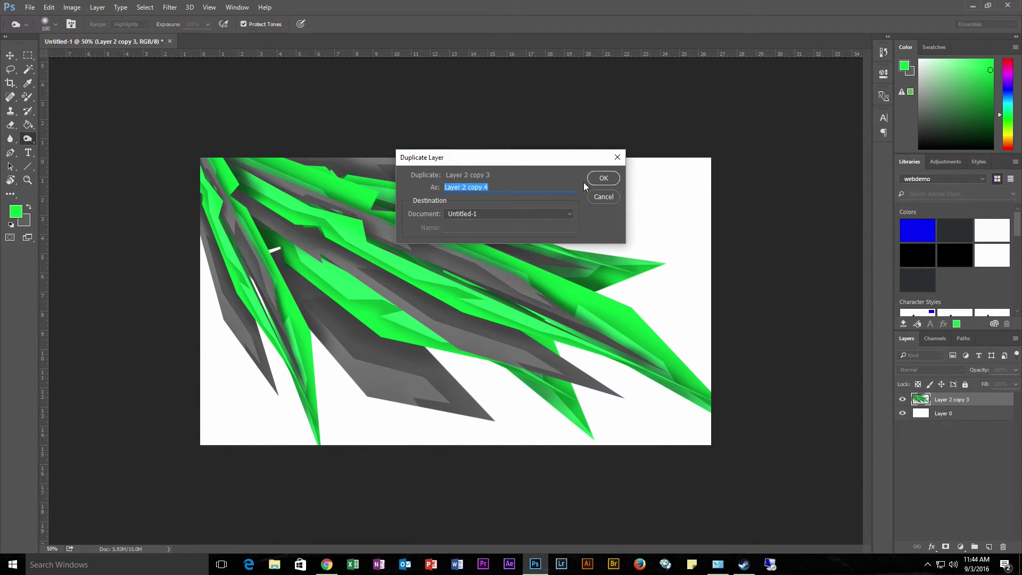
left_click(603, 178)
key("ctrl+t")
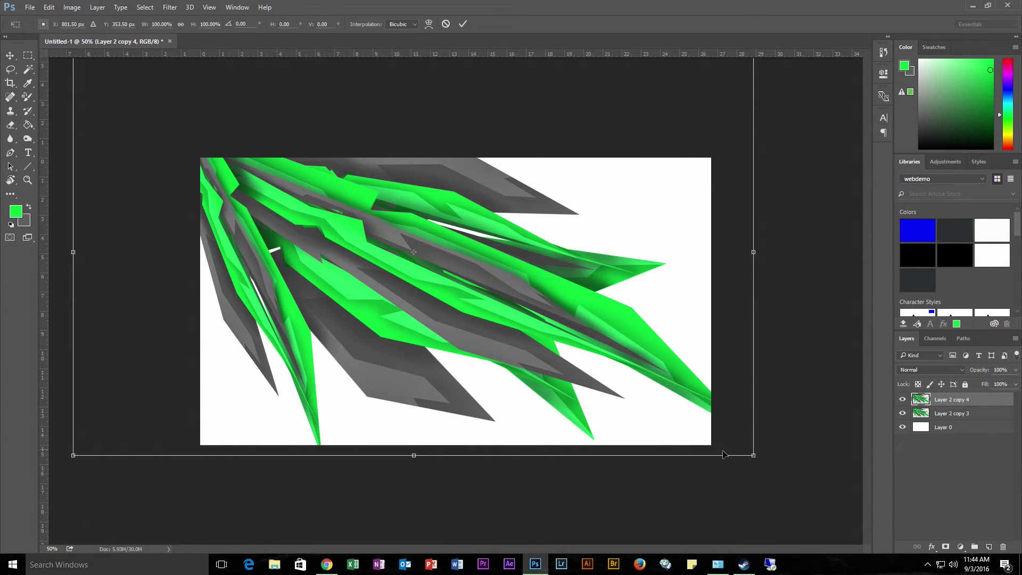
left_click_drag(755, 456, 506, 306)
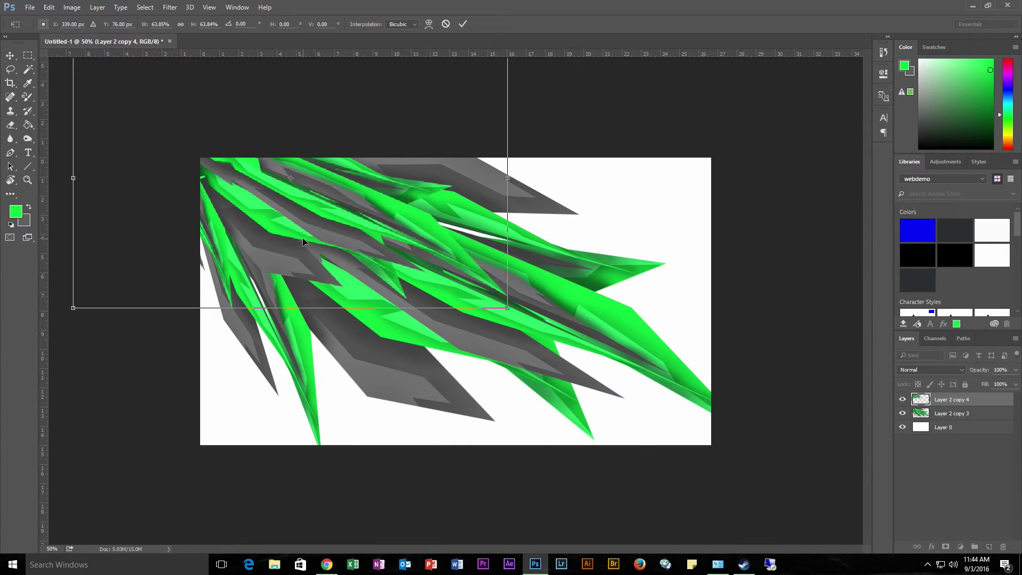
- Shrink Layer 2 copy 4 to about 56%, rotate it to about -19 degrees at the canvas's upper-left corner, and apply
left_click_drag(303, 237, 392, 256)
left_click_drag(607, 332, 665, 265)
mouse_move(341, 210)
left_mouse_down()
mouse_move(323, 201)
mouse_move(343, 205)
mouse_move(330, 206)
left_mouse_up()
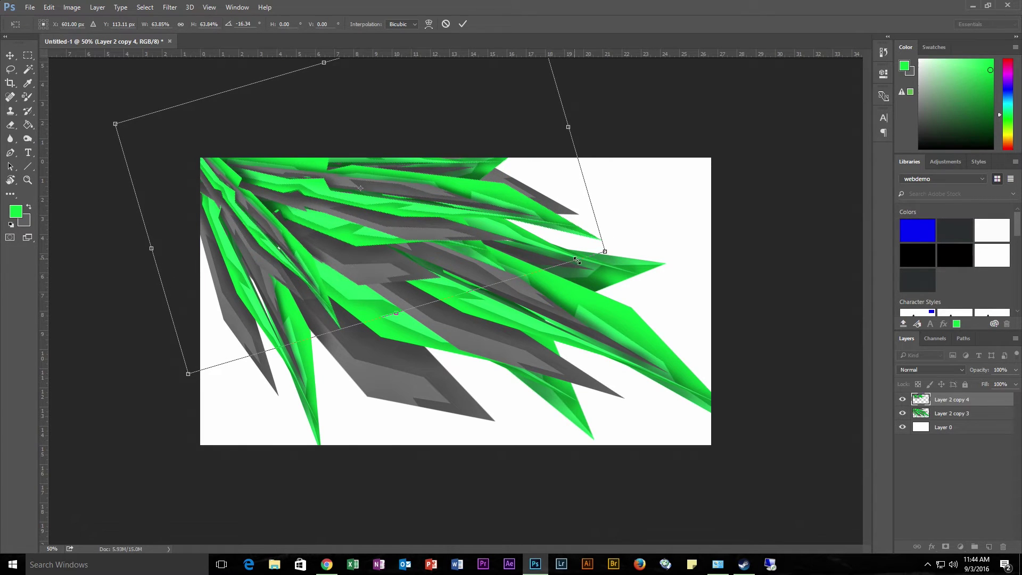
left_click_drag(610, 254, 548, 234)
left_click_drag(408, 218, 395, 207)
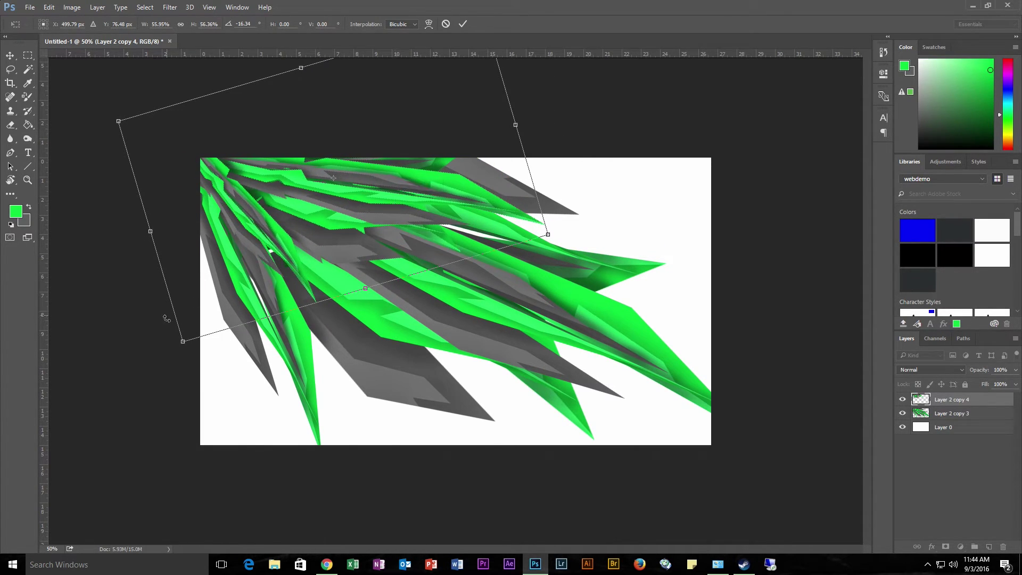
left_click_drag(177, 350, 193, 341)
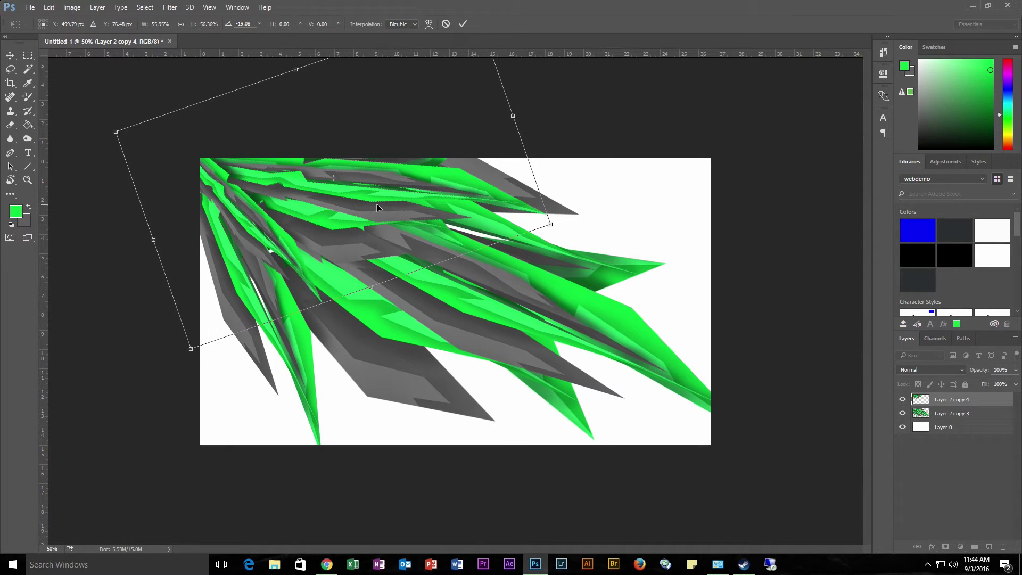
key("Return")
- Burn shadows on Layer 2 copy 3 along the edge of the overlapping Layer 2 copy 4, undoing unwanted strokes
key("o")
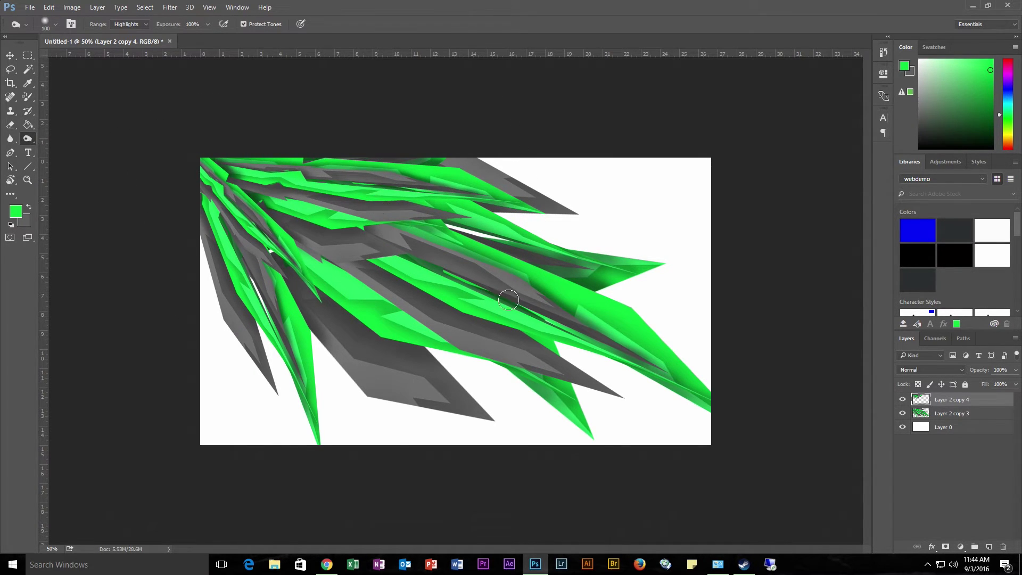
left_click(952, 415)
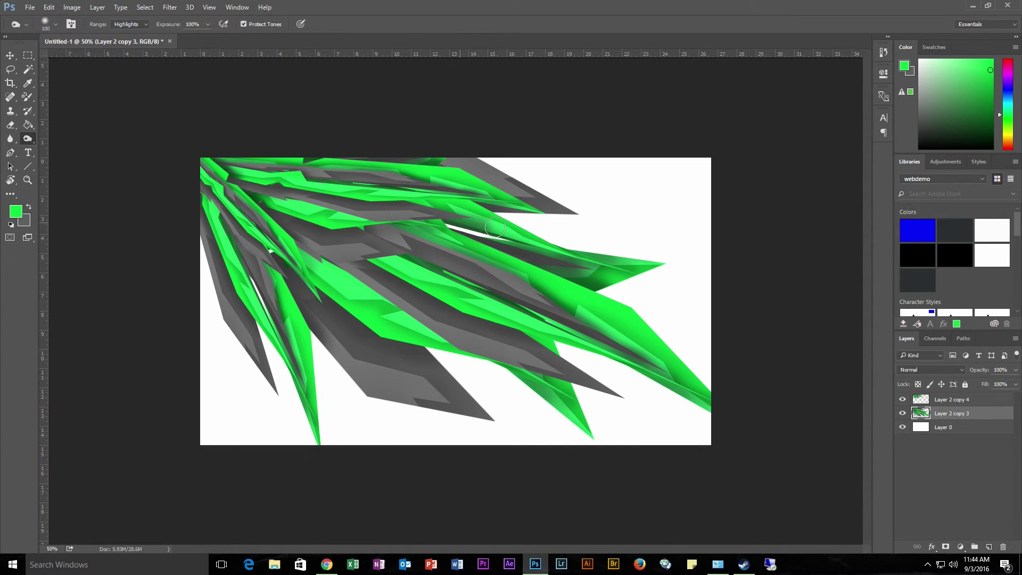
left_click_drag(423, 193, 523, 212)
key("ctrl+alt+z")
key("ctrl+alt+z")
key("ctrl+alt+z")
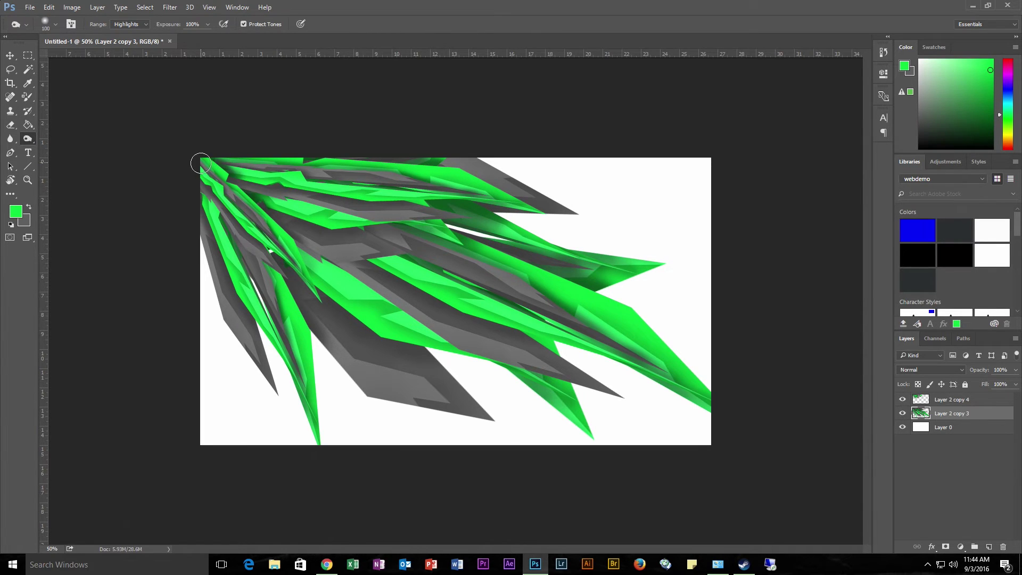
- Duplicate Layer 2 copy 4 as Layer 2 copy 5
left_click(947, 402)
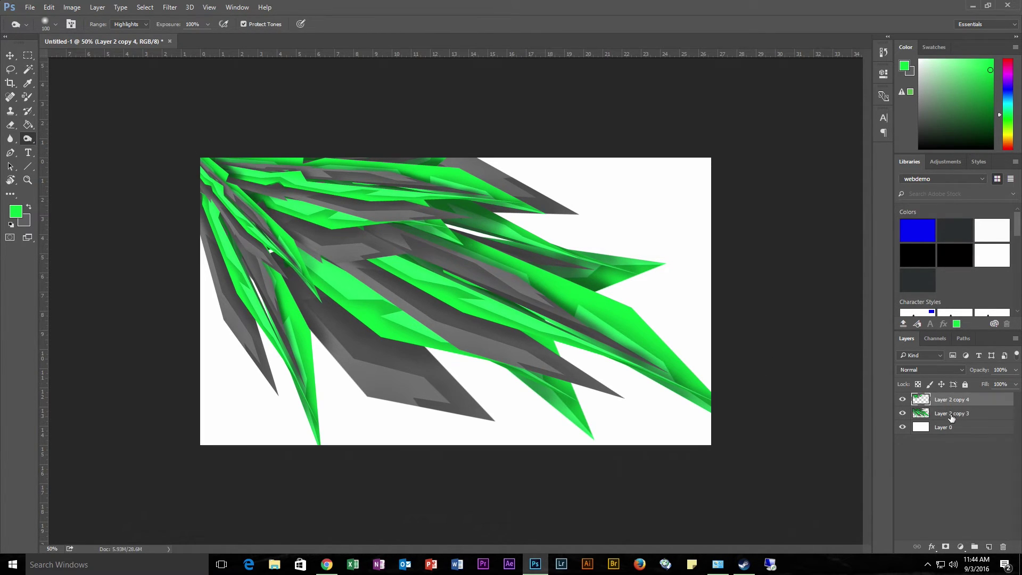
right_click(946, 401)
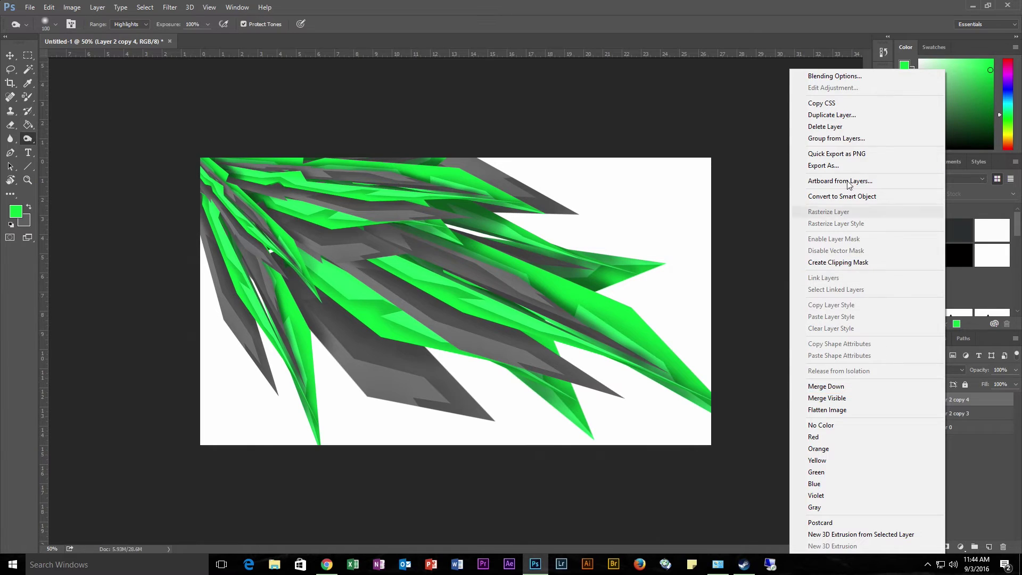
left_click(845, 116)
left_click(611, 179)
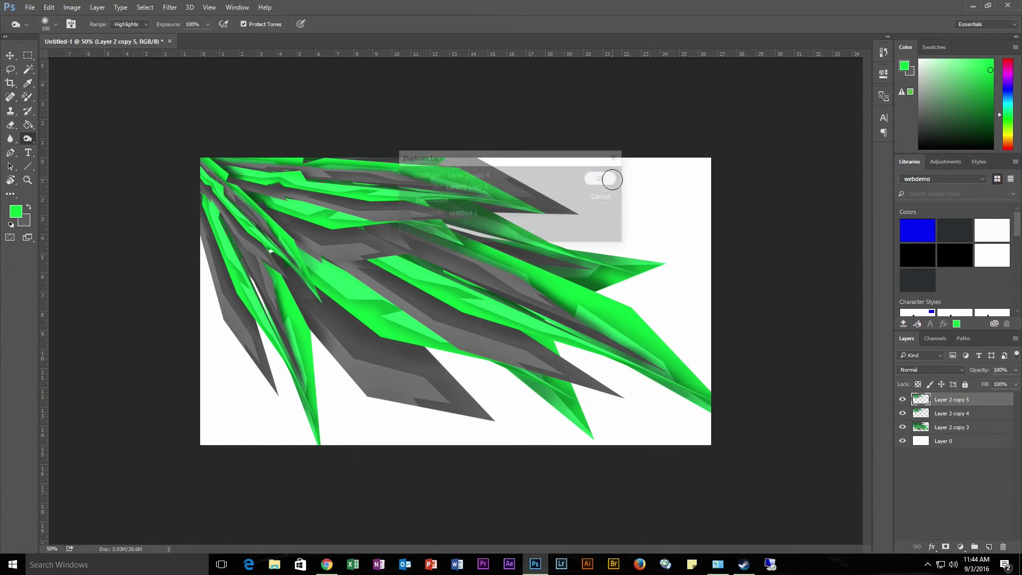
- Rotate Layer 2 copy 5 to about 24 degrees and shrink it so its spikes fan out from the canvas's upper-left corner
key("ctrl+t")
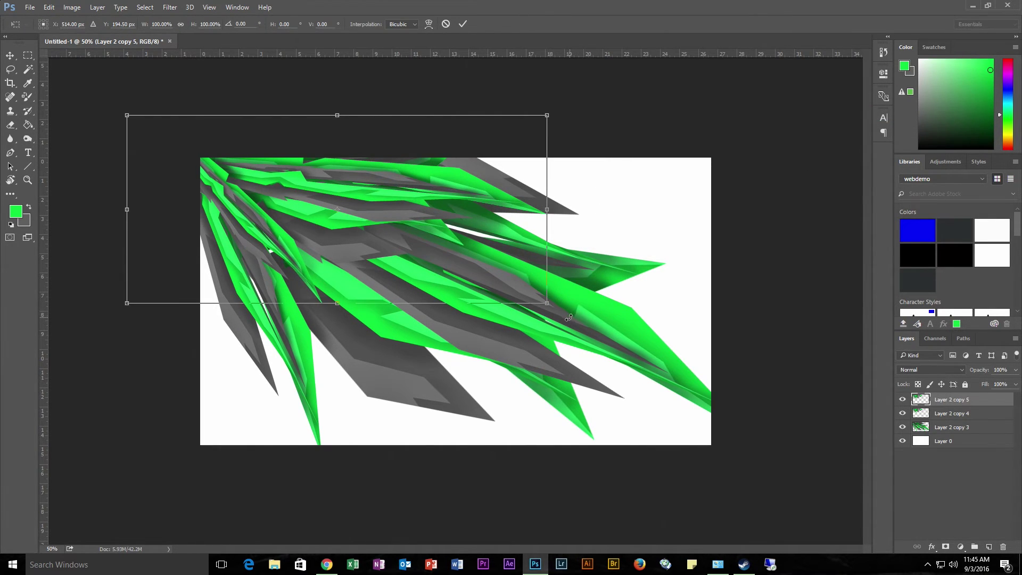
left_click_drag(569, 317, 529, 417)
left_click_drag(390, 225, 349, 259)
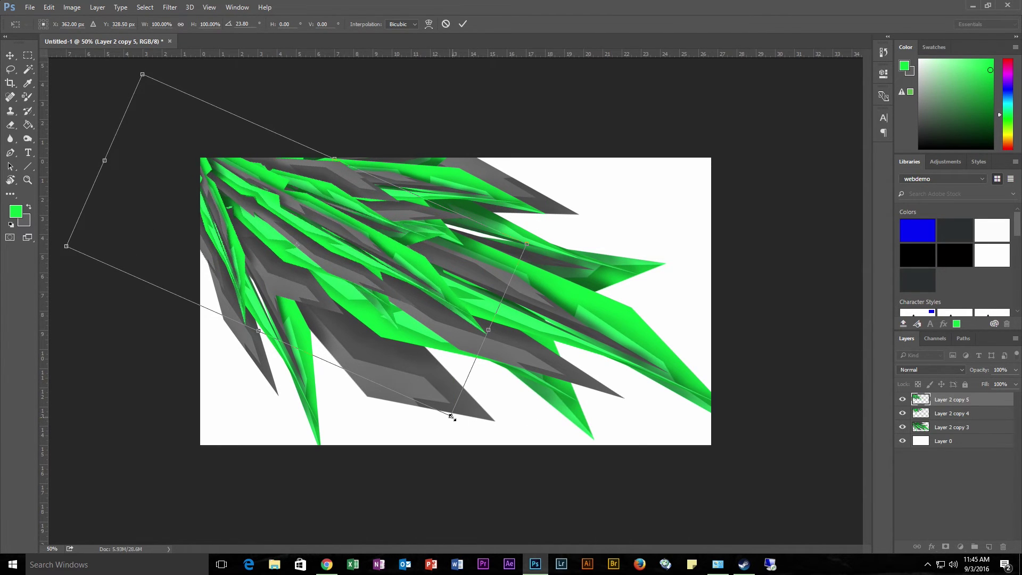
left_click_drag(451, 415, 384, 371)
left_click_drag(281, 205, 283, 242)
- Burn shadows on Layer 2 copy 4 and Layer 2 copy 3 along the edge of the overlapping Layer 2 copy 5
key("o")
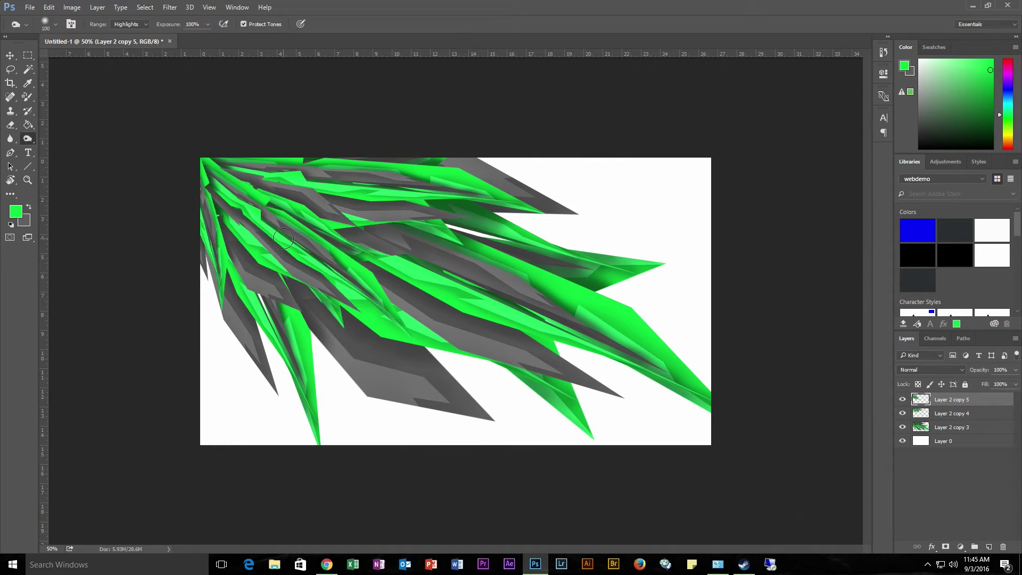
left_click(949, 414)
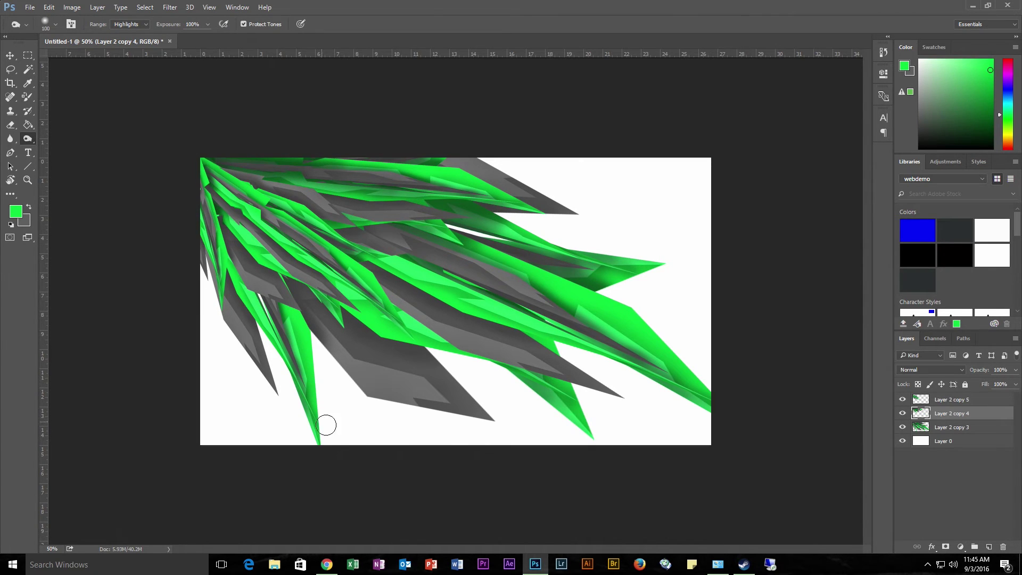
left_click(956, 431)
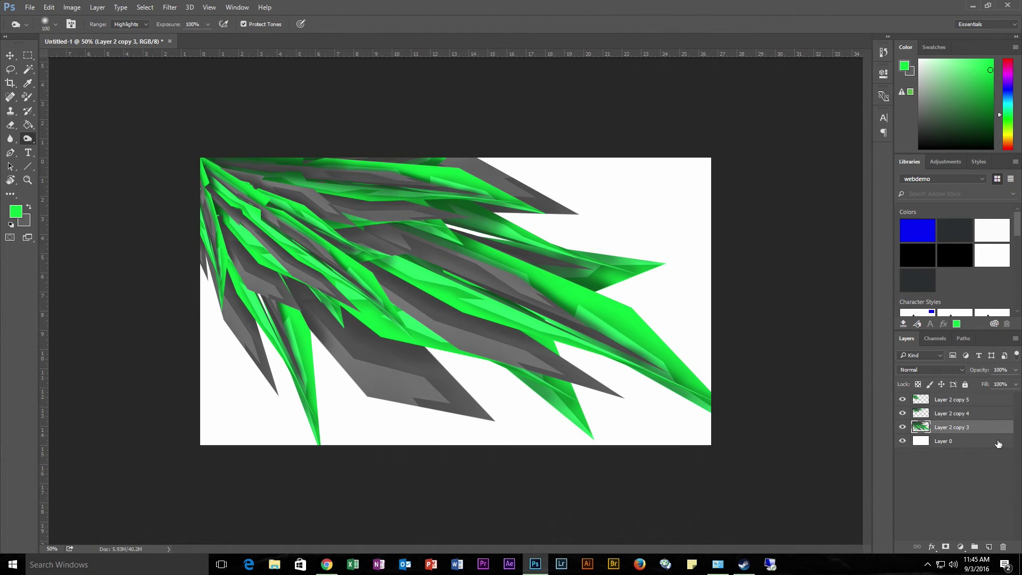
- Duplicate Layer 2 copy 5 as Layer 2 copy 6
left_click(951, 401)
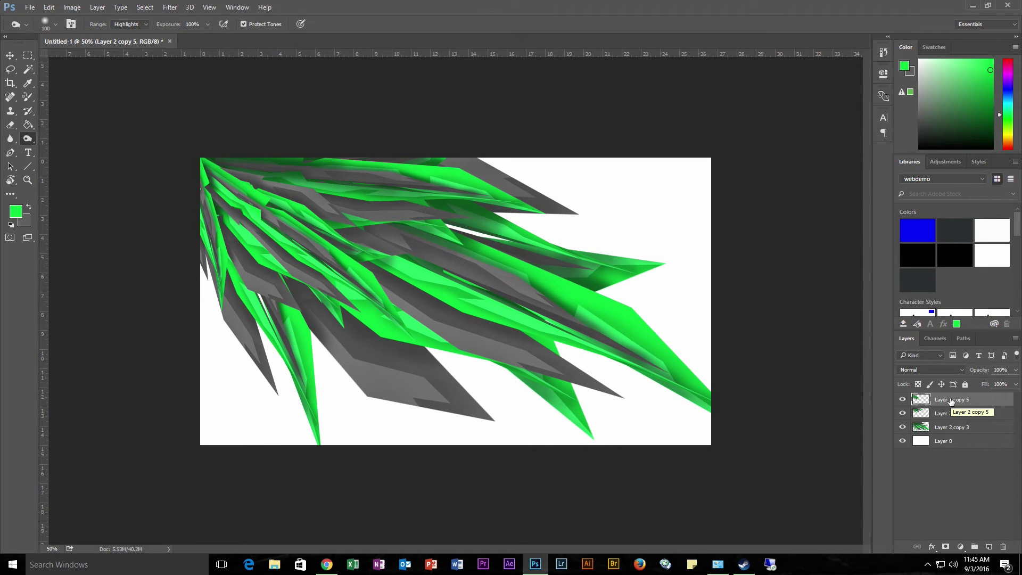
right_click(951, 401)
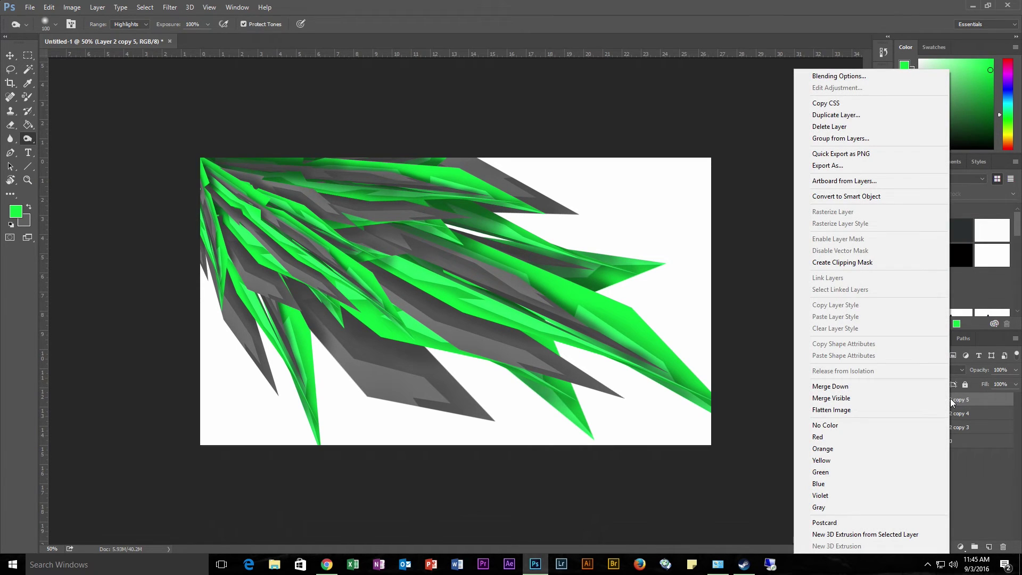
left_click(868, 115)
left_click(603, 177)
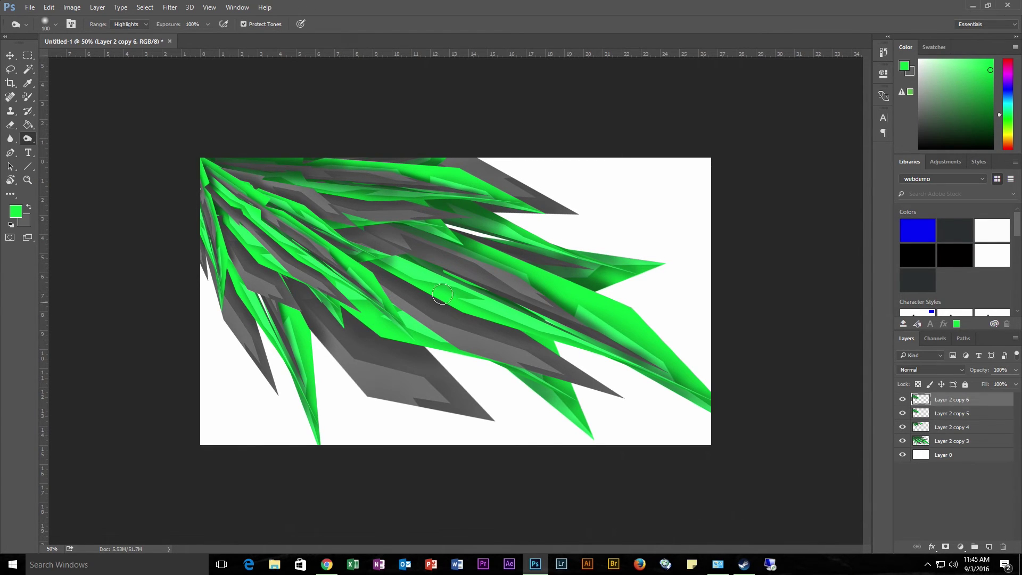
- Enlarge Layer 2 copy 6 to about 138% with a rotation of about -2 degrees, and reorder it beneath Layer 2 copy 4
key("ctrl+t")
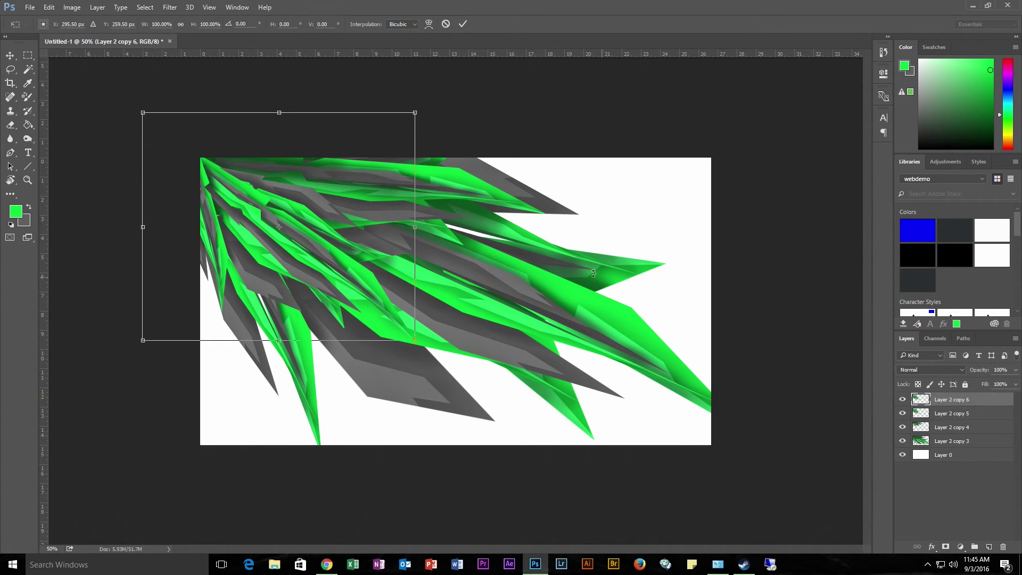
left_click_drag(408, 337, 538, 402)
left_click_drag(565, 85, 555, 104)
left_click_drag(399, 253, 390, 275)
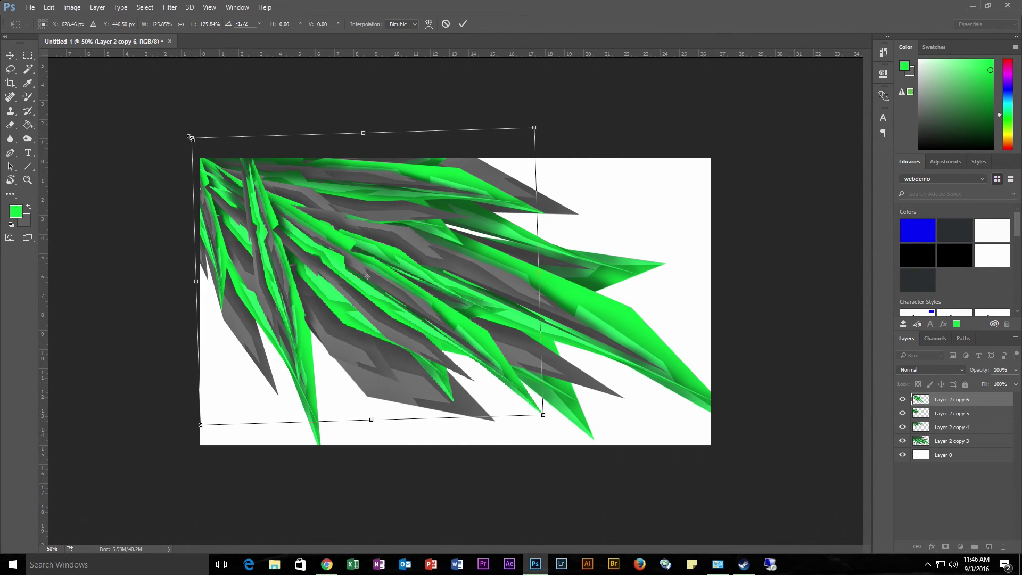
left_click_drag(191, 138, 157, 110)
left_click_drag(393, 264, 407, 280)
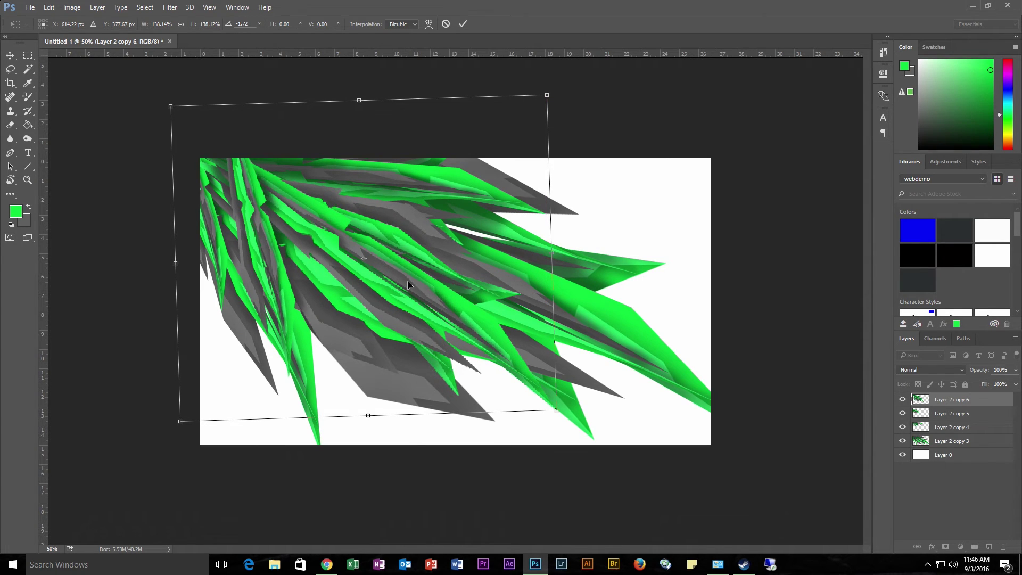
key("o")
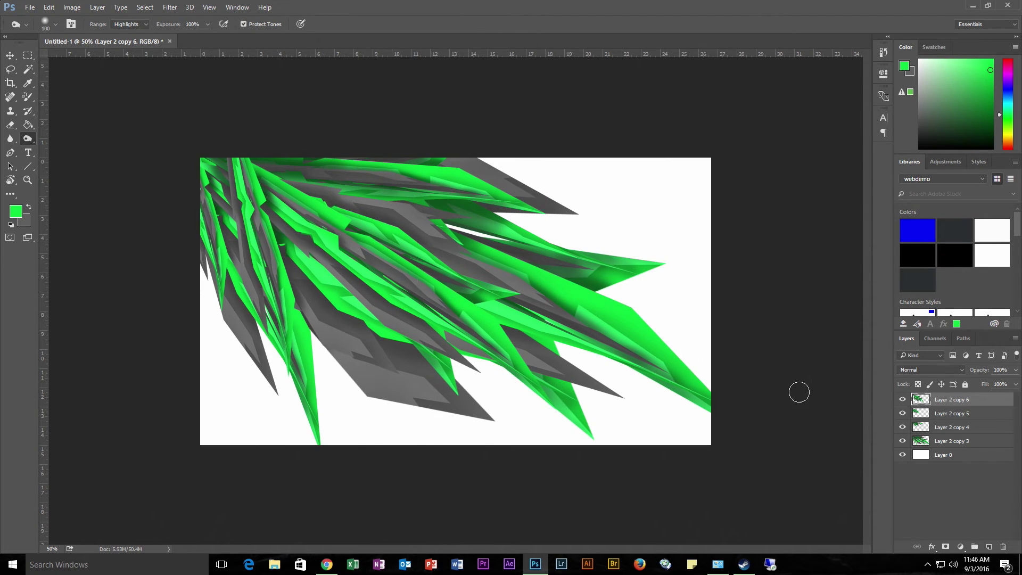
left_click_drag(947, 401, 950, 427)
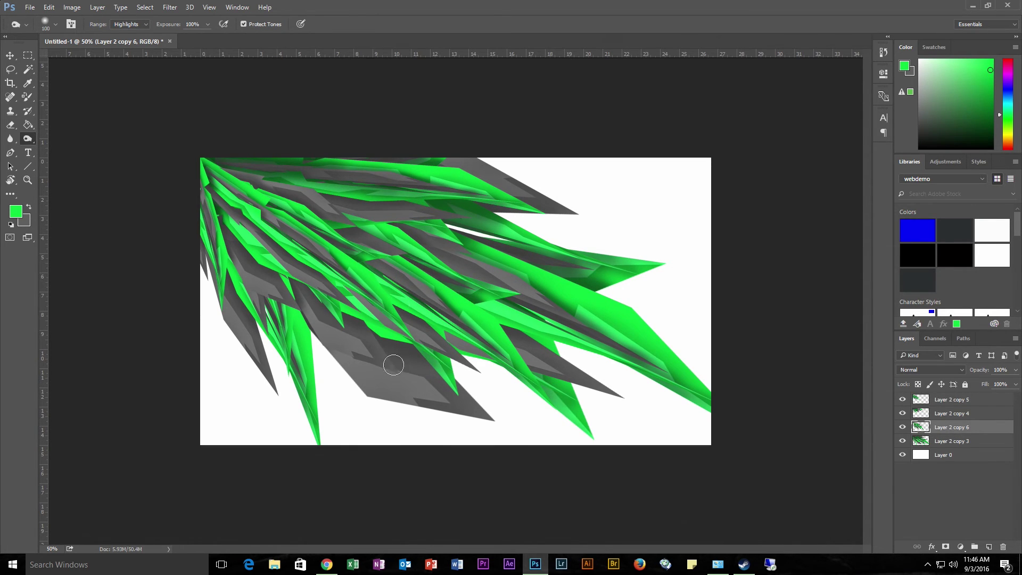
- Rotate Layer 2 copy 5 to about 7 degrees, enlarge it to about 118%, and apply the transformation
left_click(942, 403)
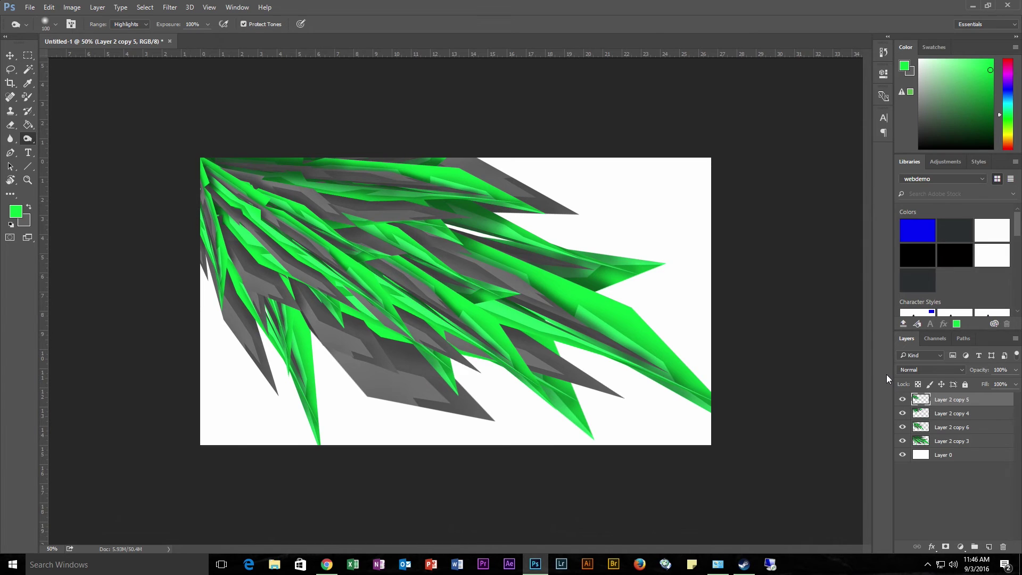
key("ctrl+t")
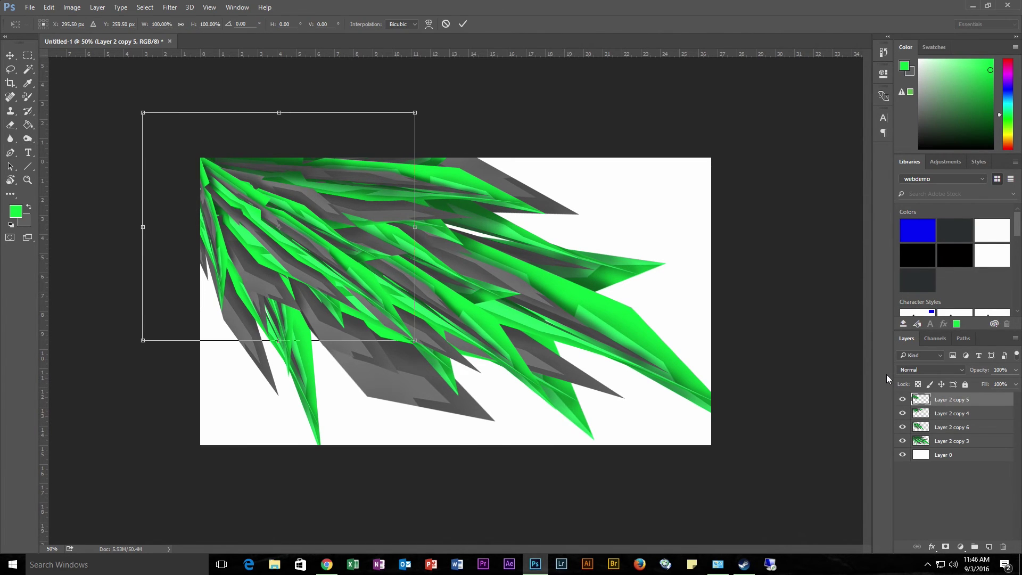
left_click_drag(426, 349, 412, 367)
left_click_drag(267, 217, 259, 233)
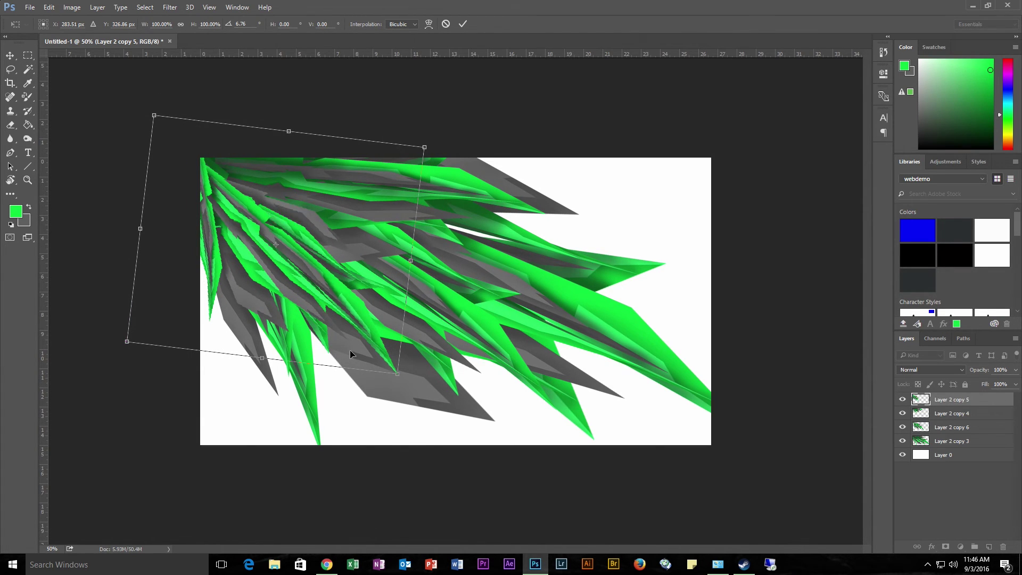
left_click_drag(400, 376, 442, 422)
left_click(72, 7)
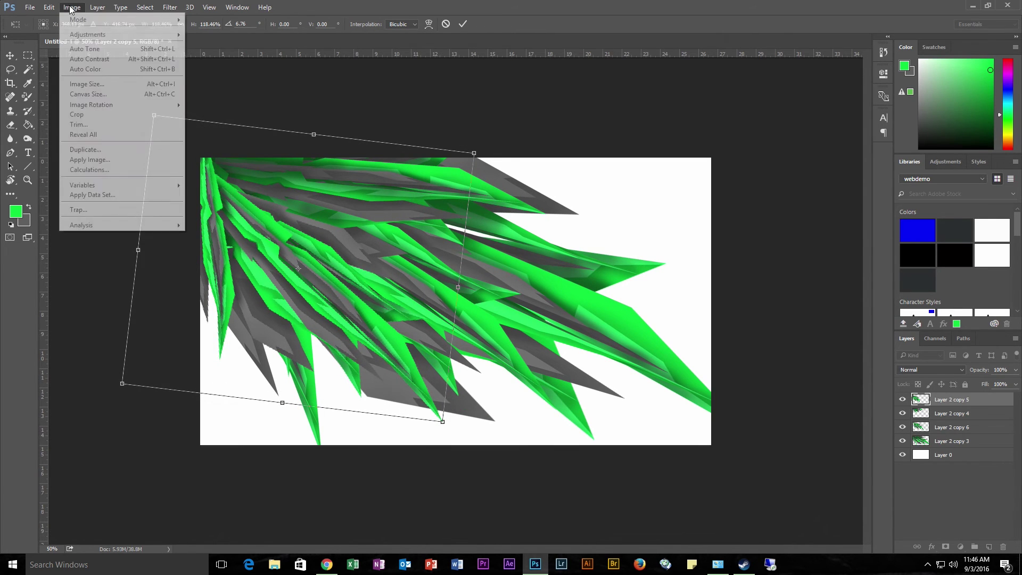
mouse_move(49, 7)
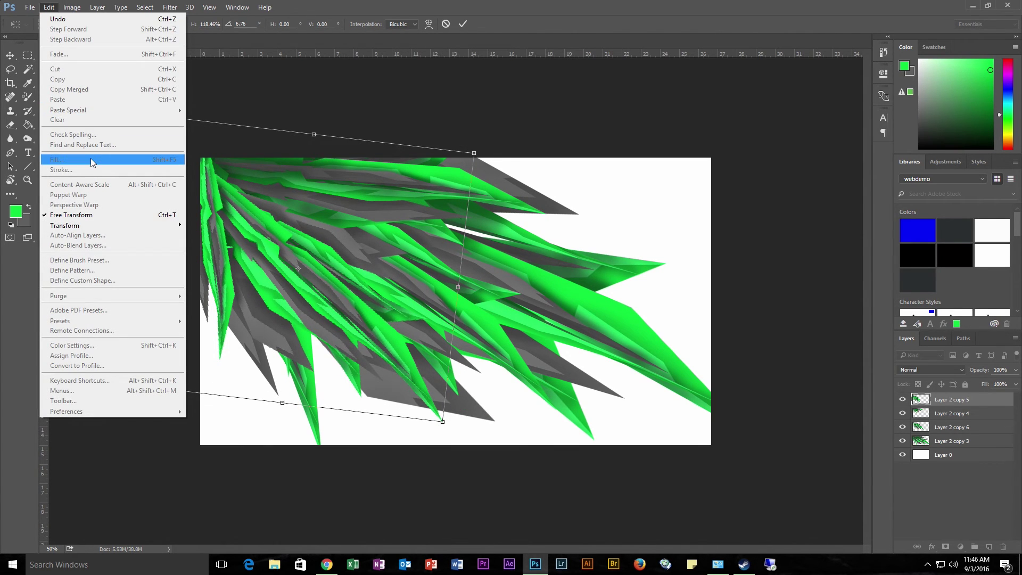
left_click(344, 80)
key("Return")
key("o")
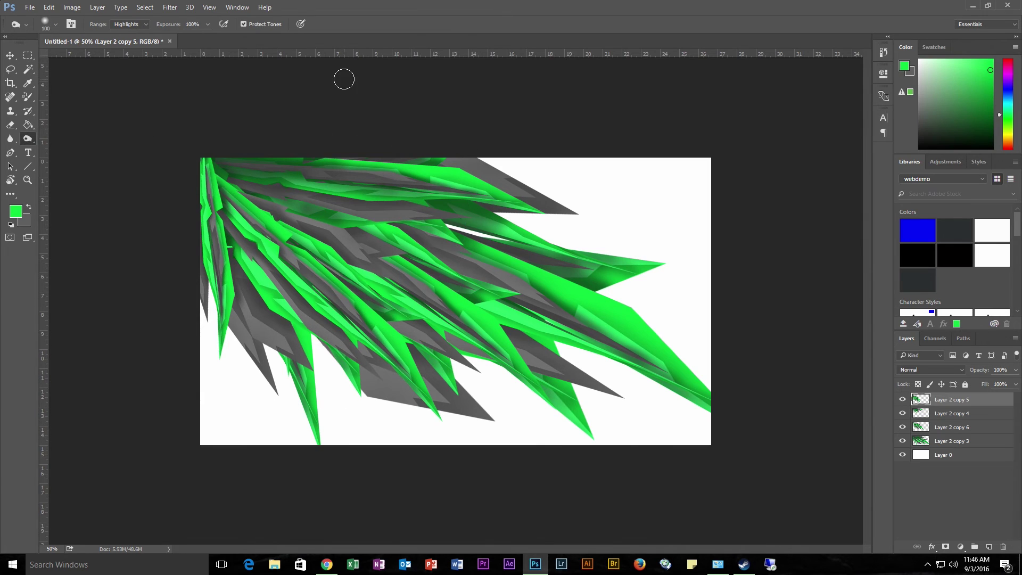
- Flip Layer 2 copy 5 vertically, rotate it to about 97 degrees and shift it towards the canvas's upper-left corner
left_click(49, 7)
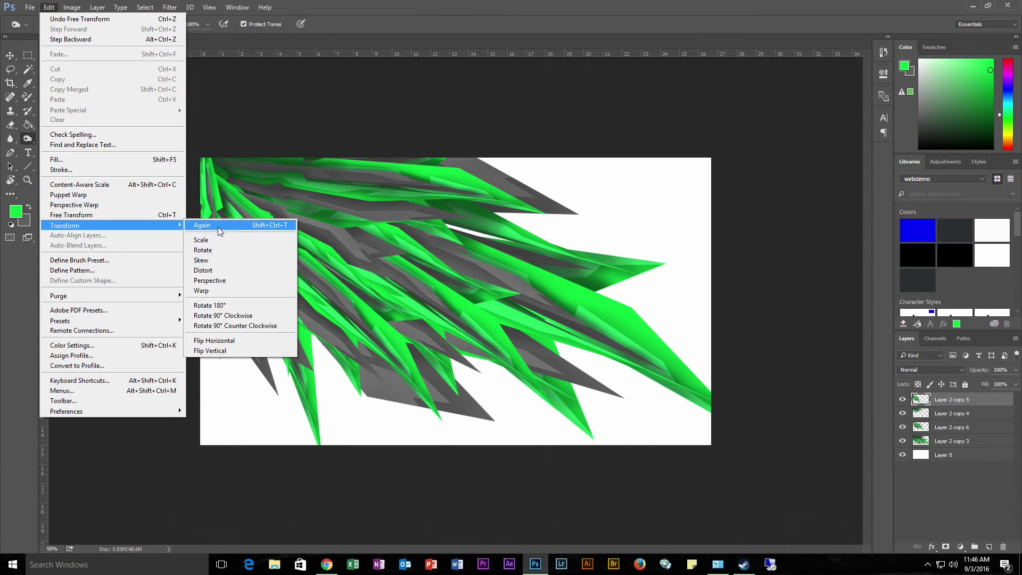
left_click(234, 350)
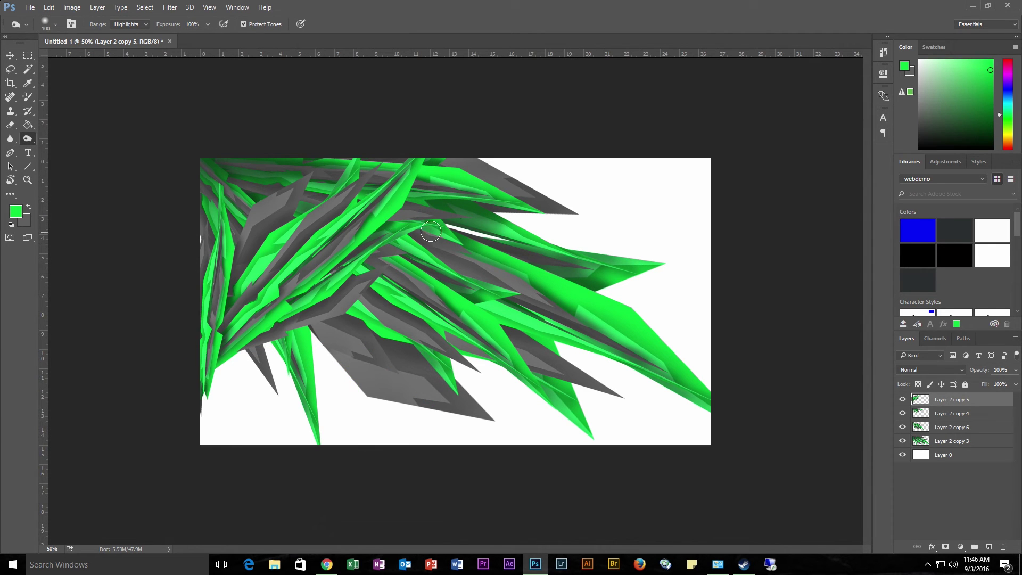
key("ctrl+t")
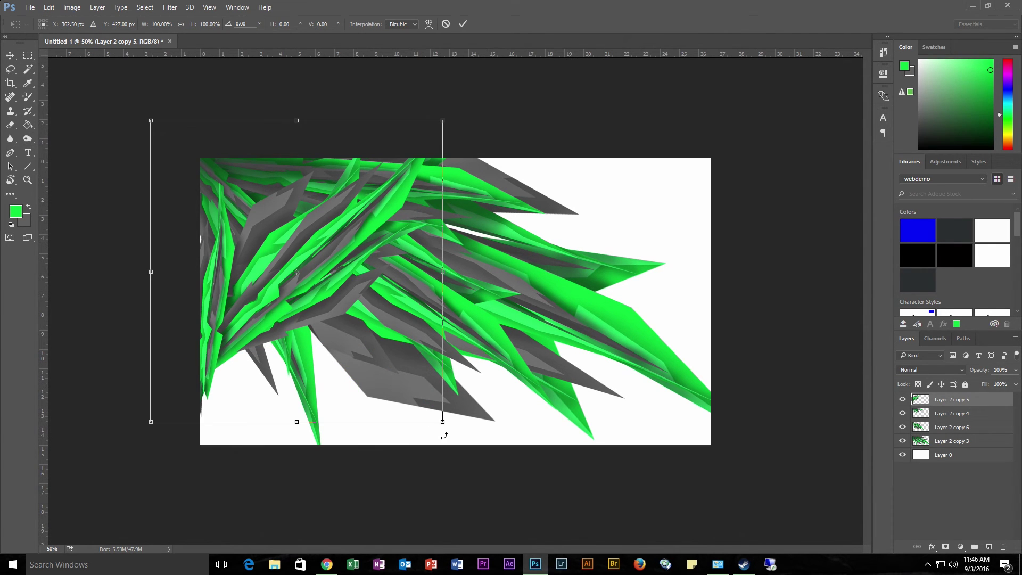
left_click_drag(459, 429, 85, 397)
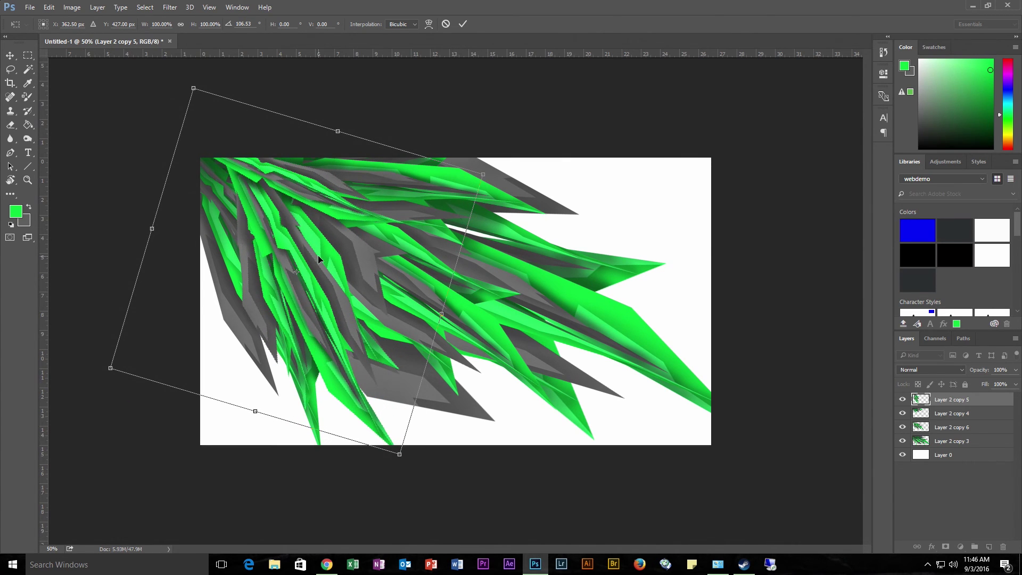
left_click_drag(318, 254, 297, 249)
left_click_drag(419, 457, 443, 452)
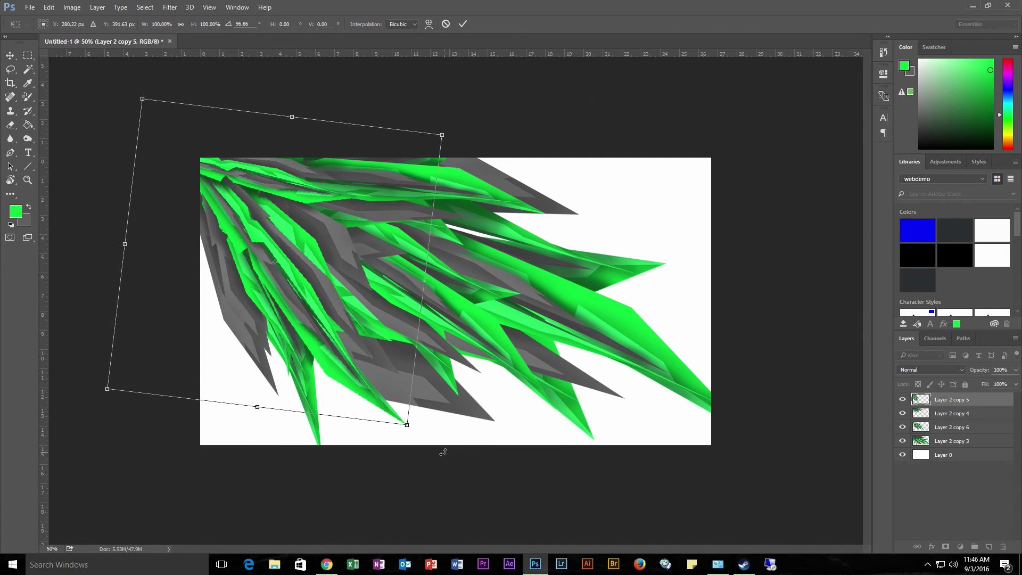
- Enlarge Layer 2 copy 5 to about 109%, rotate it to about 90 degrees over the canvas's upper-left corner, and apply the transformation
left_click_drag(406, 424, 429, 453)
left_click_drag(366, 363, 373, 332)
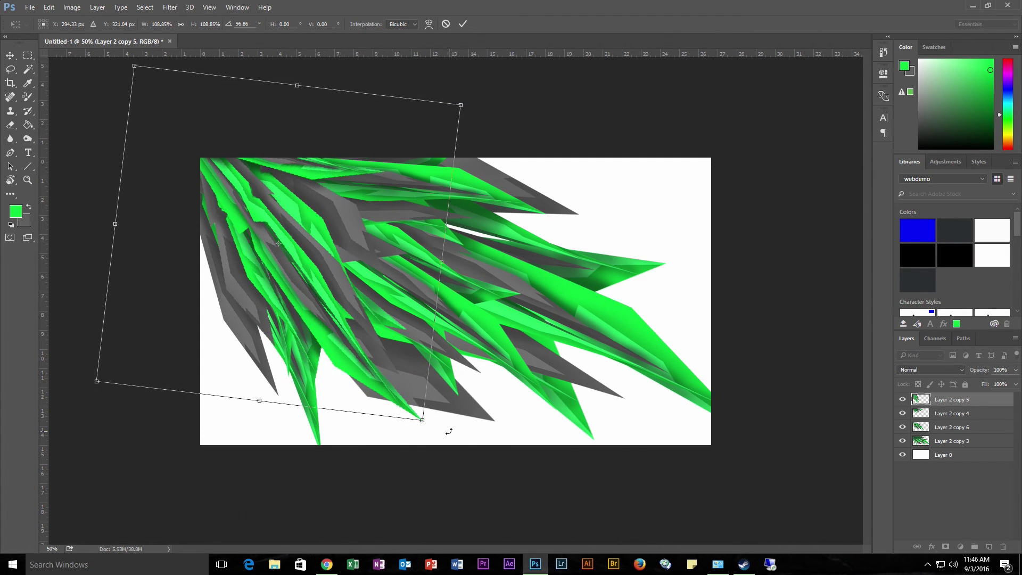
left_click_drag(449, 431, 470, 411)
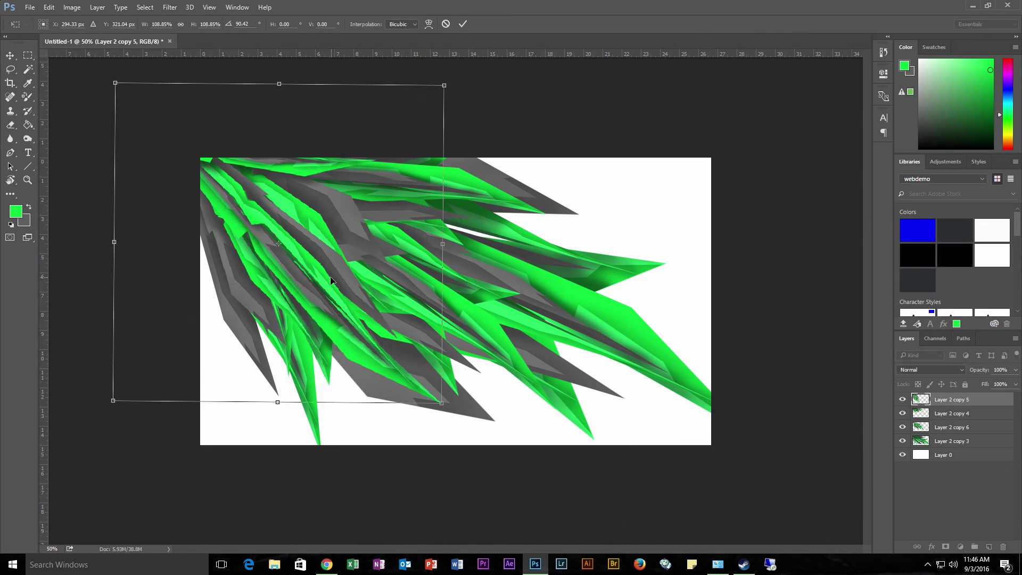
left_click_drag(330, 281, 318, 264)
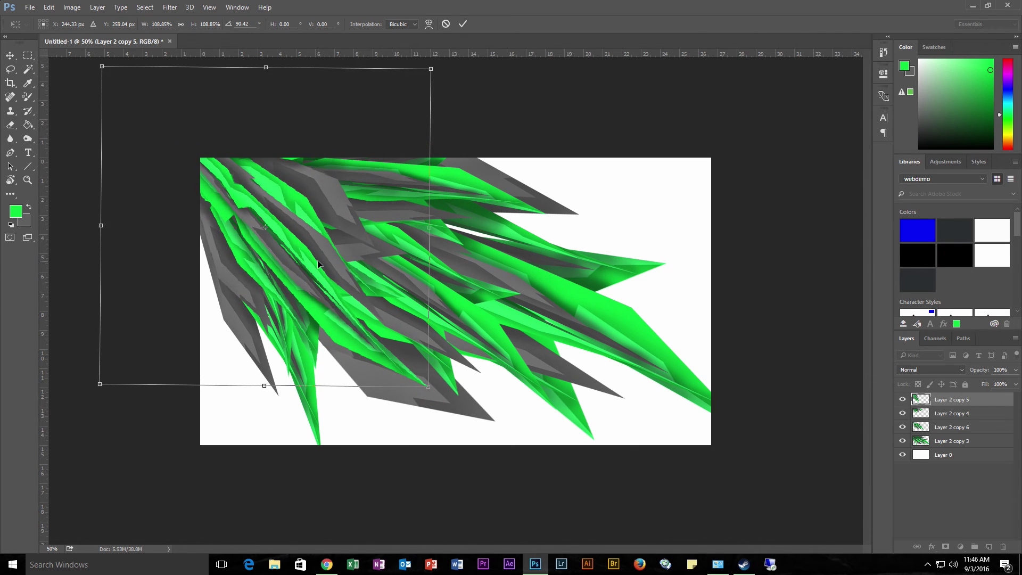
key("Return")
key("o")
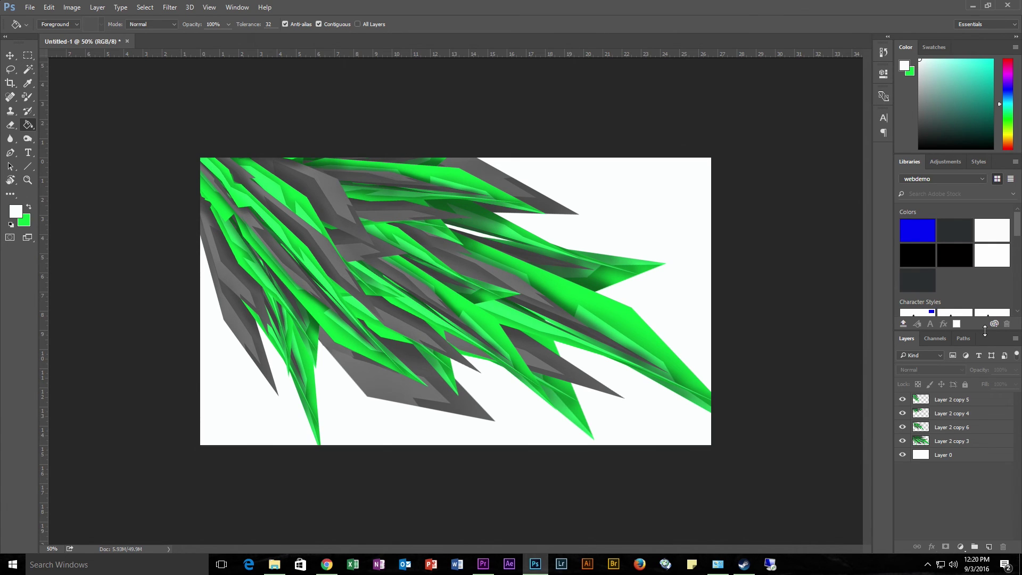
- Lower the opacity of Layer 2 copy 3, copy 6, copy 4 and copy 5 together to 85%
left_click(956, 444)
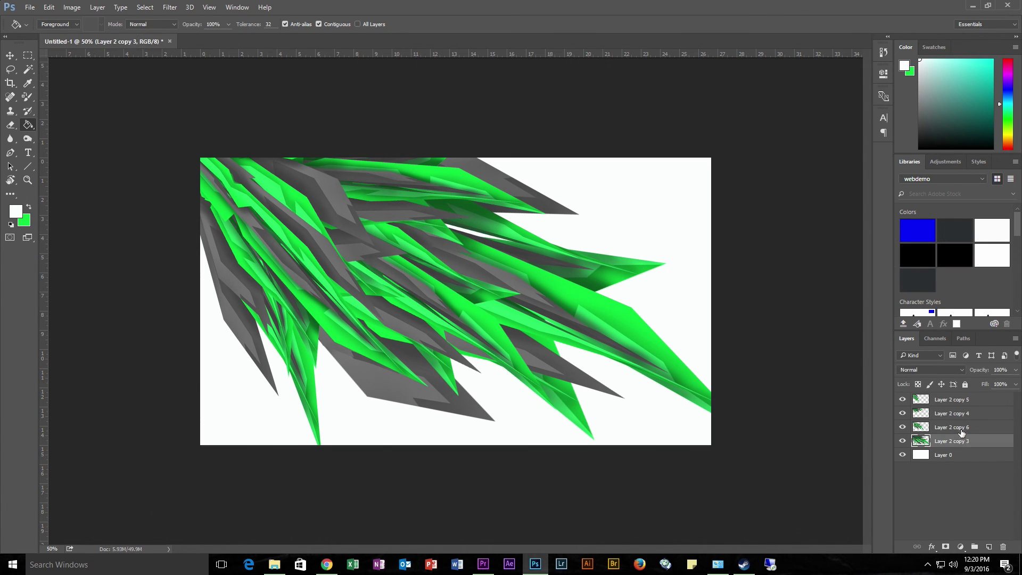
left_click(967, 404, "shift")
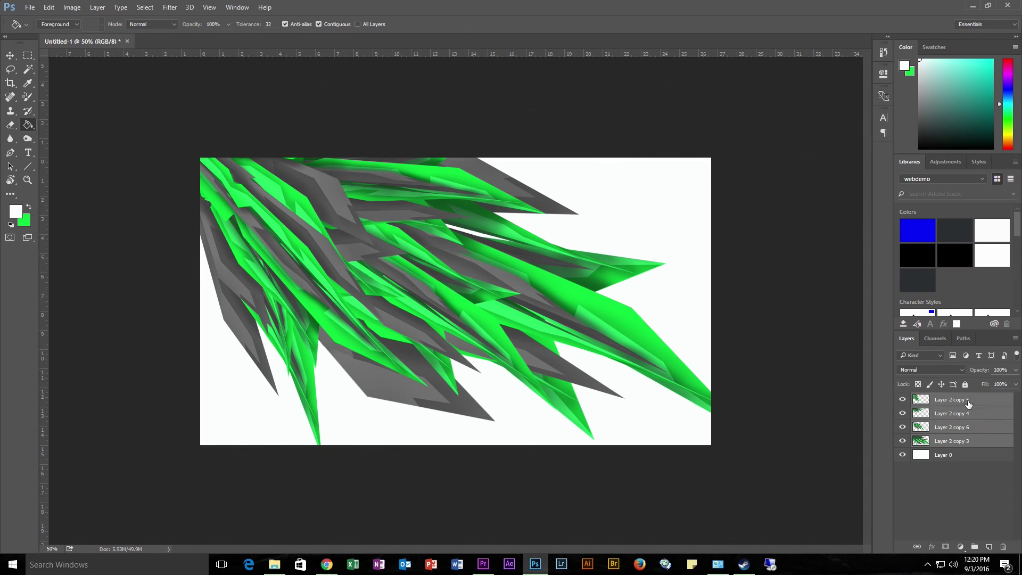
left_click(1016, 370)
left_click_drag(1016, 386, 1008, 386)
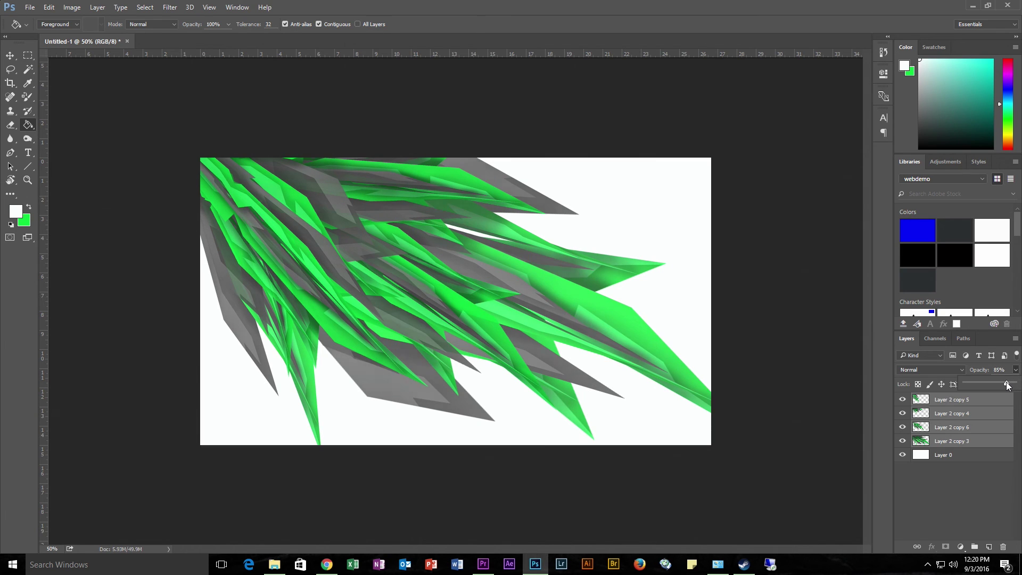
- Fill the background Layer 0 with dark grey #1e1e1e
left_click(978, 456)
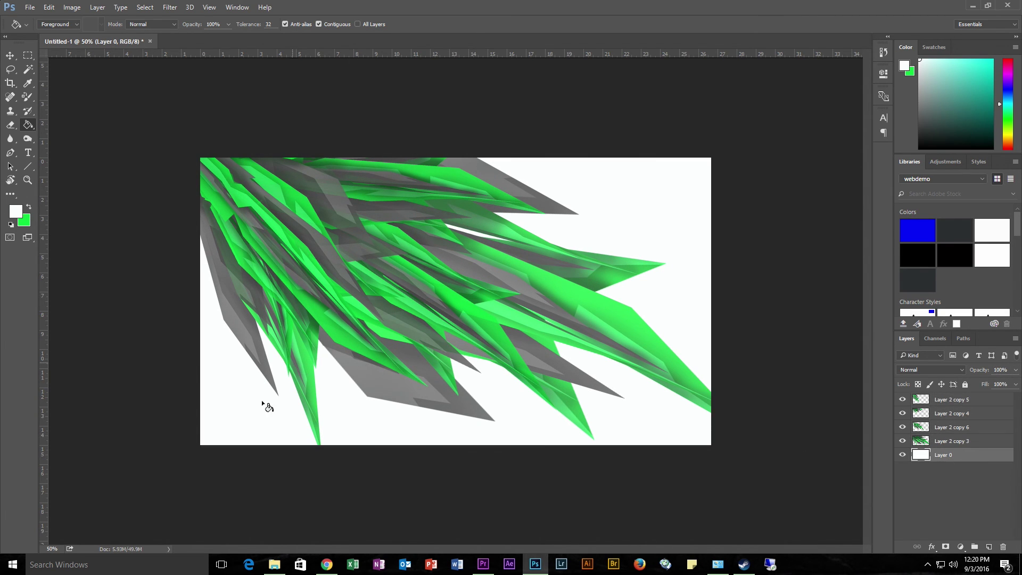
left_click(17, 212)
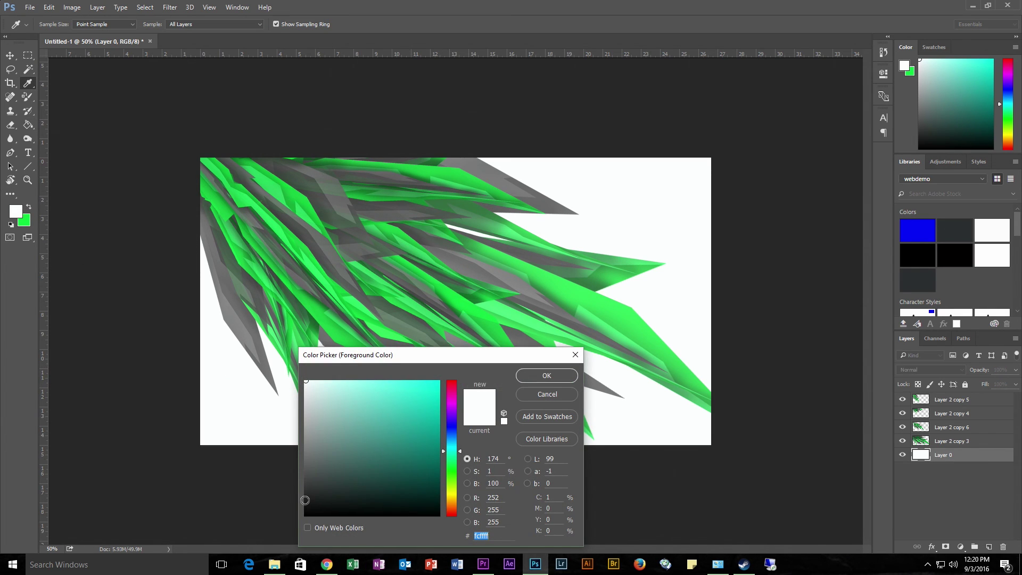
left_click(305, 500)
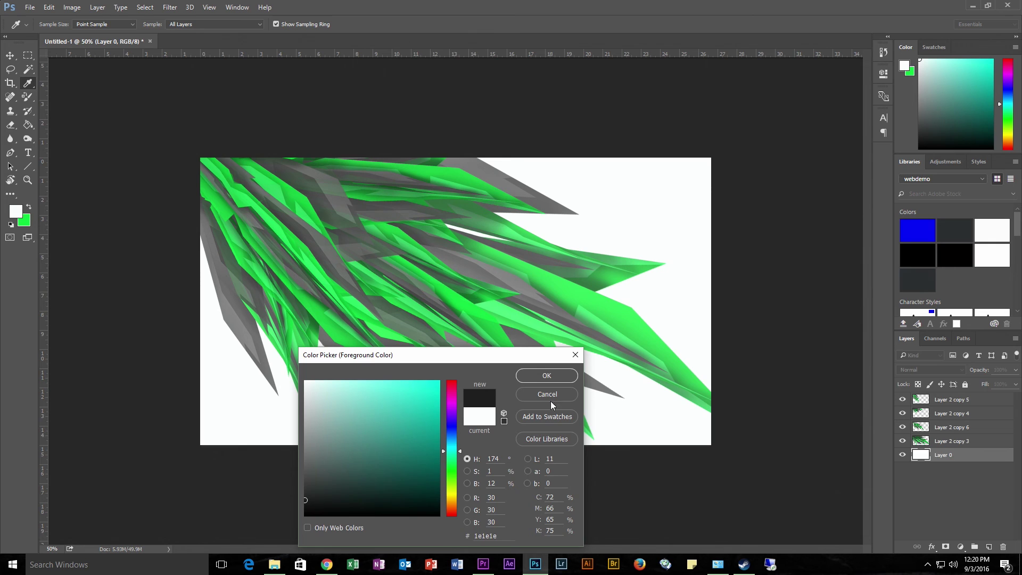
left_click(547, 375)
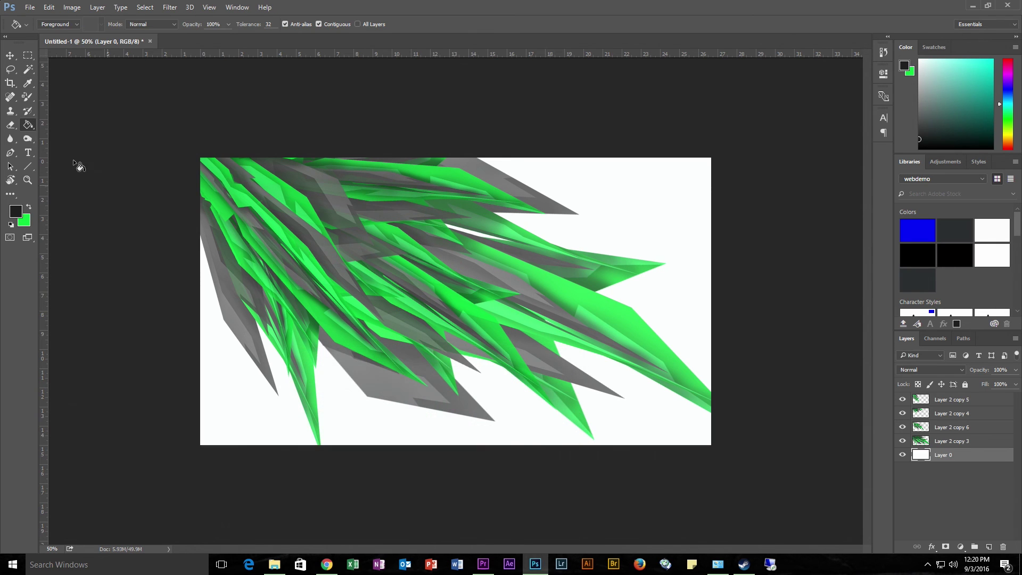
left_click(653, 284)
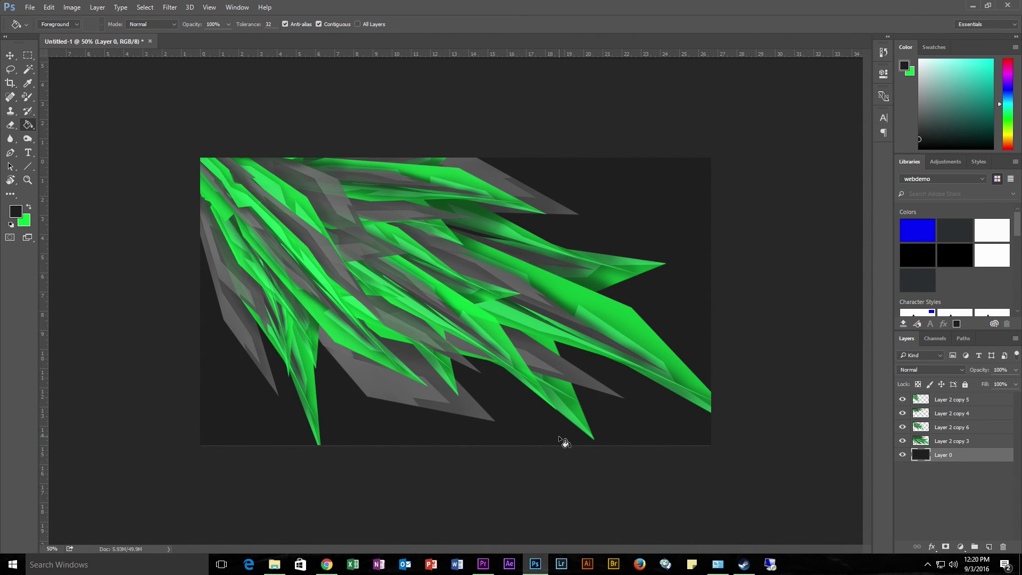